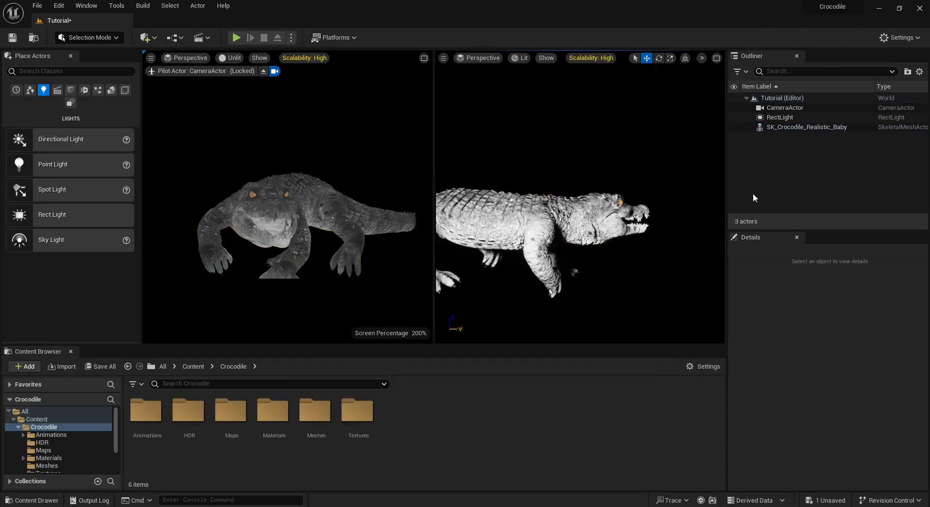
- Check the CameraActor's settings and delete the RectLight from the level
left_click(784, 107)
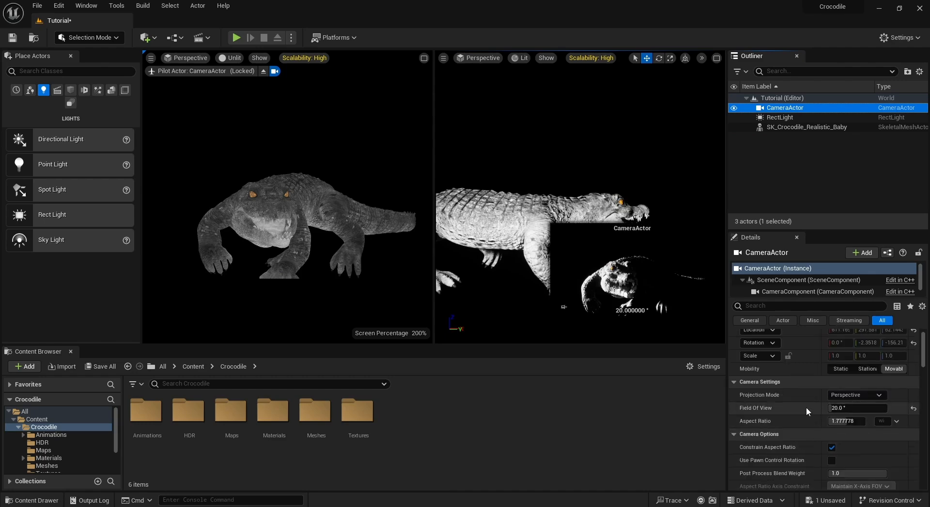
scroll(808, 407, "down", 5)
left_click(776, 119)
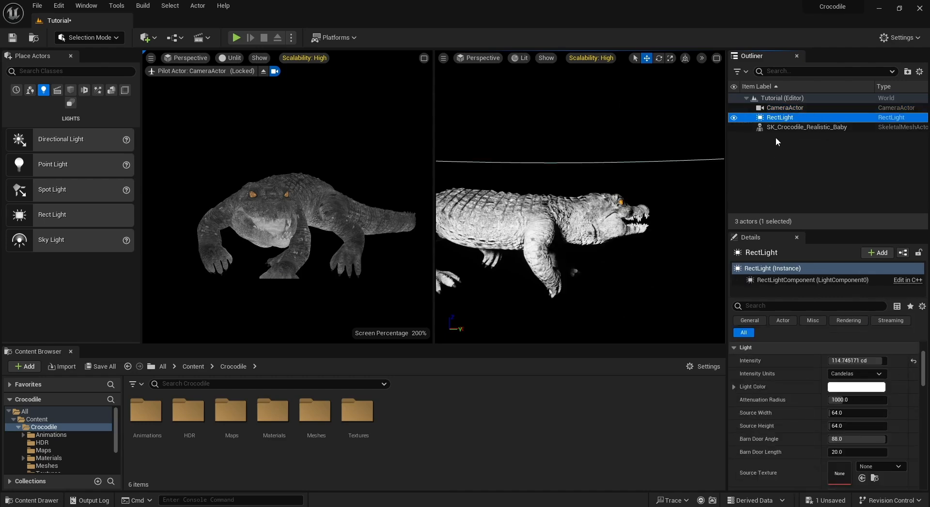
key("Delete")
left_click(816, 118)
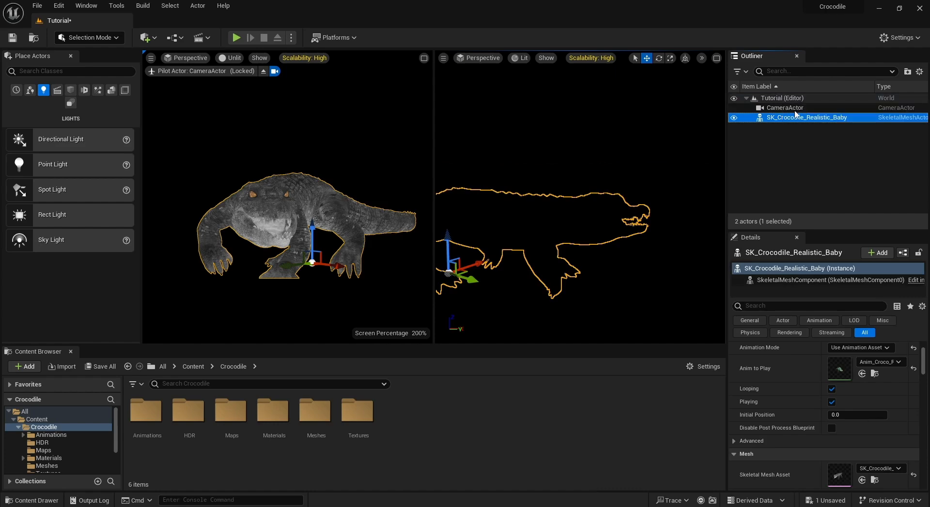
left_click(783, 108)
- Place a Sky Light in the lit perspective view beside the crocodile
left_click(215, 122)
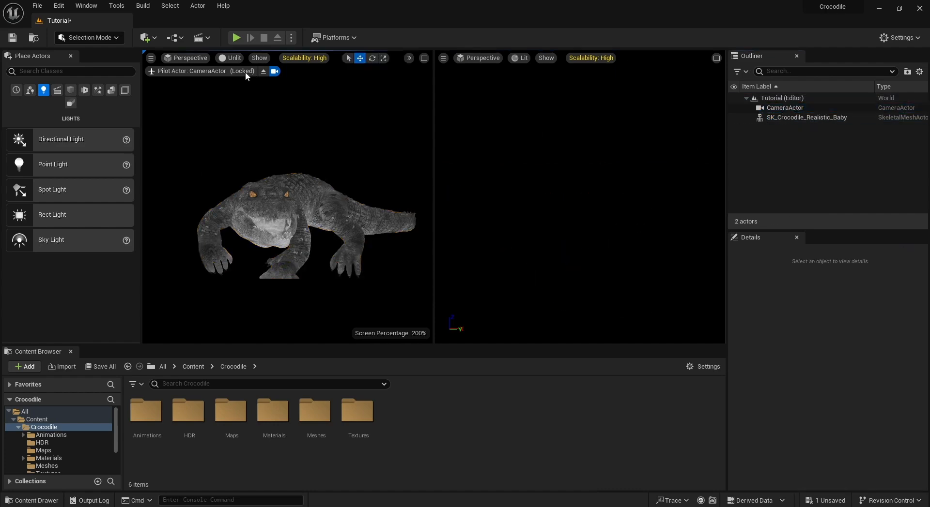
right_click_drag(508, 204, 484, 218)
left_click_drag(384, 258, 517, 246)
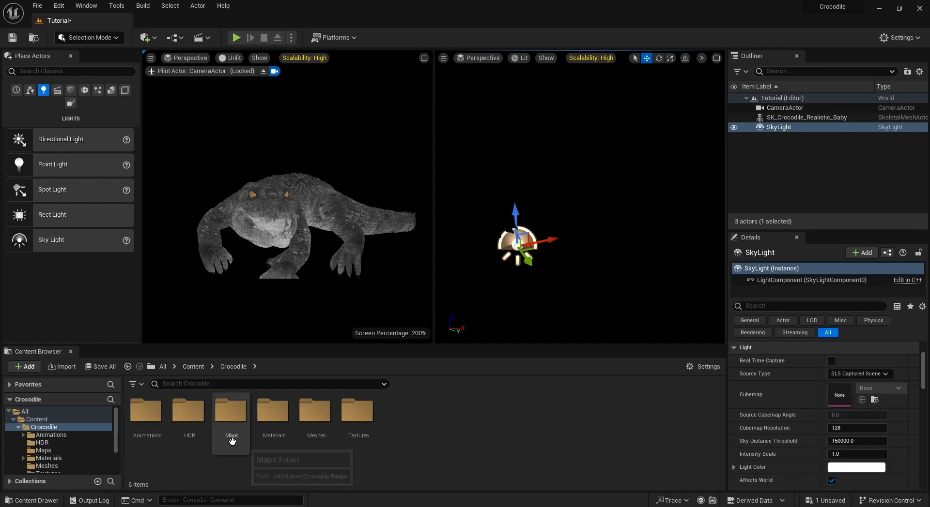
- Open the HDR folder and examine the Soft_4Tube Bank_2Black and Tomaco texture cubes at close range
double_click(188, 412)
left_click(279, 422)
double_click(231, 412)
left_click(124, 20)
double_click(290, 416)
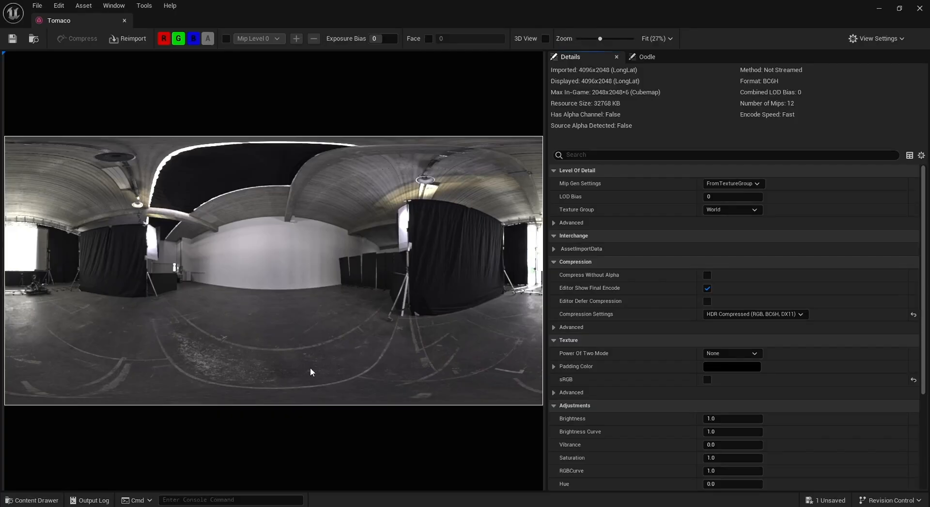
scroll(426, 251, "up", 1)
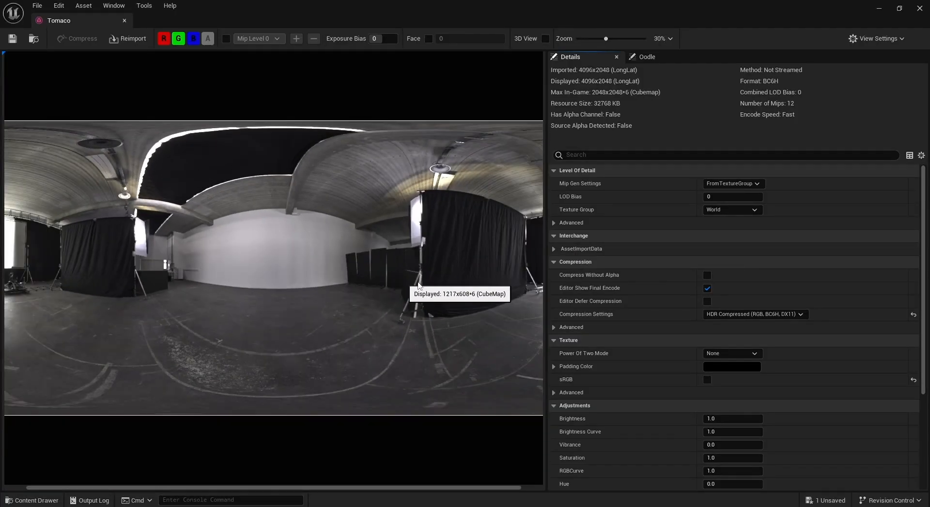
scroll(273, 269, "up", 5)
scroll(338, 279, "down", 6)
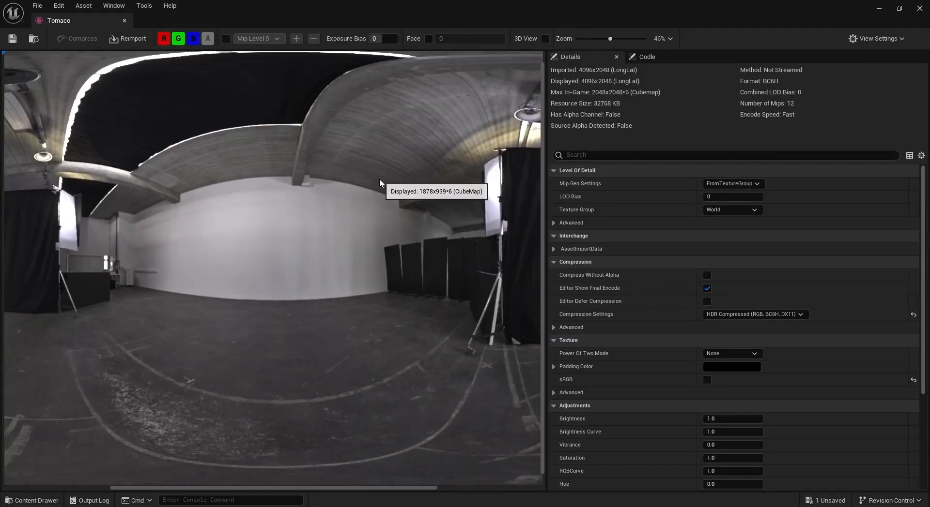
left_click(124, 20)
- Set the SkyLight's source type to SLS Specified Cubemap and assign the Tomaco texture as its cubemap
left_click_drag(266, 411, 850, 393)
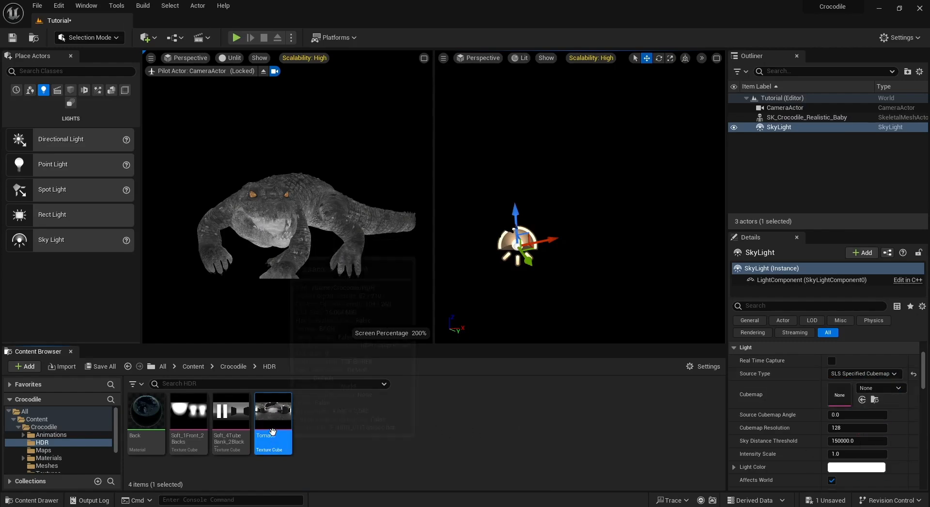
left_click_drag(272, 427, 840, 394)
- Switch the camera viewport to Lit shading and maximize it
left_click(232, 59)
left_click(247, 80)
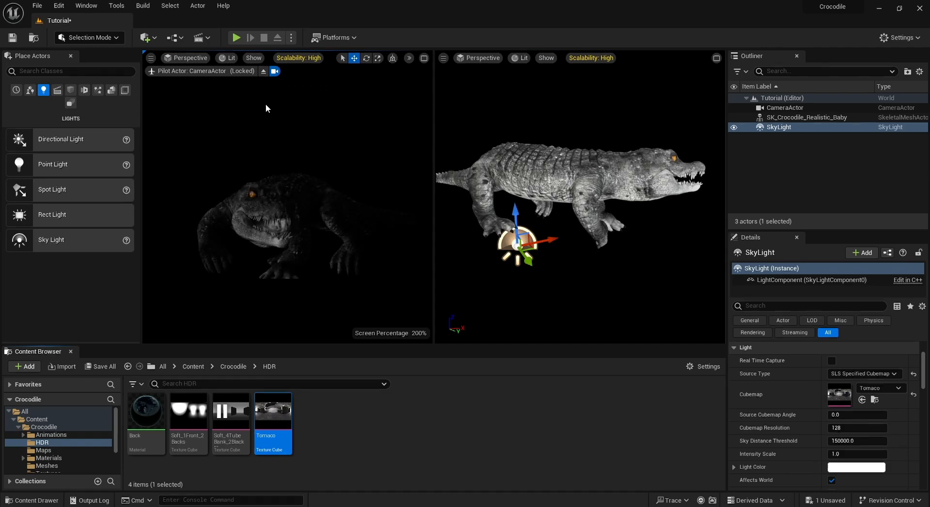
left_click(423, 58)
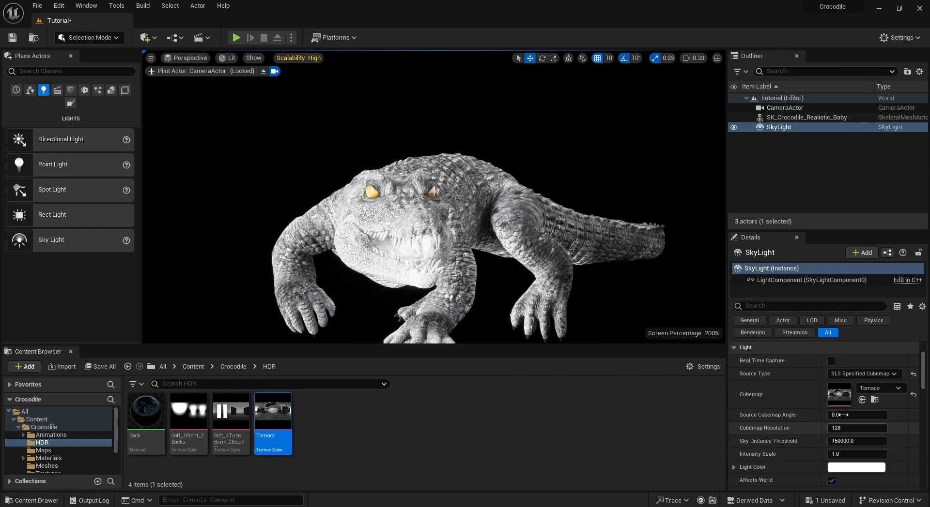
- Set the SkyLight's cubemap resolution to 2048 and its source cubemap angle to 200
left_click(852, 428)
left_click(857, 417)
key("Return")
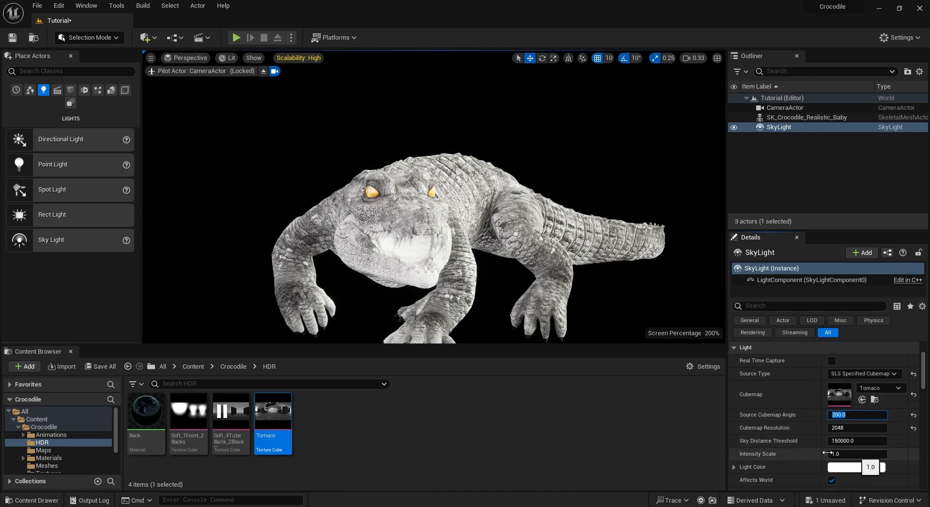
- Find the Post Process Volume among the placeable actors and add it to the level
left_click(35, 70)
type("po")
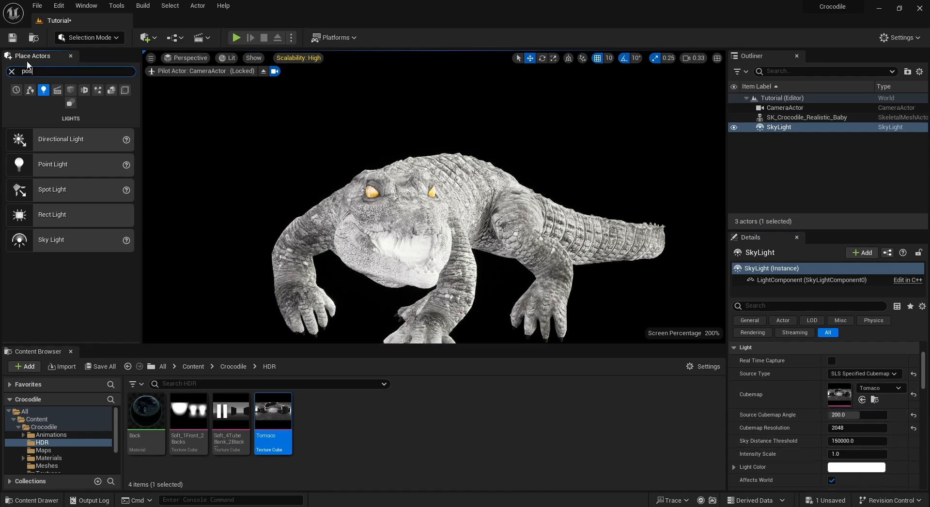
type("s")
left_click_drag(266, 205, 268, 206)
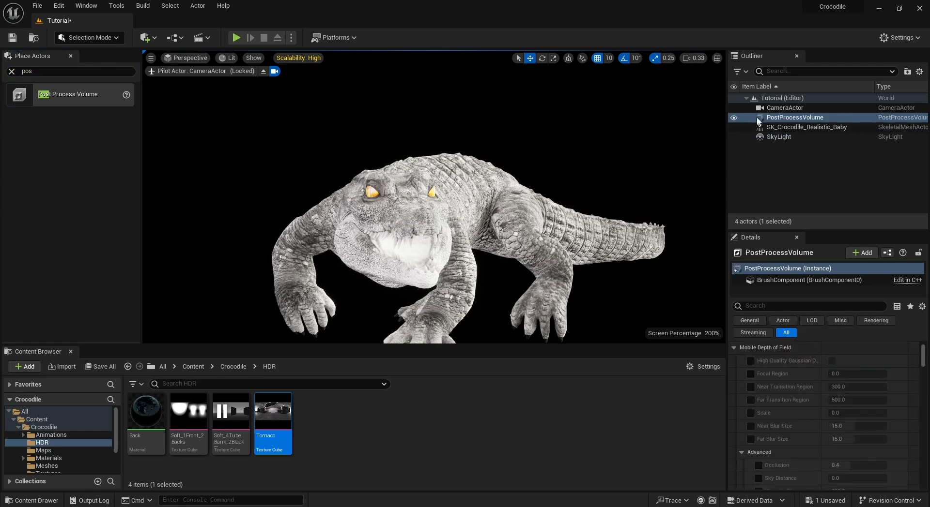
- Enable Infinite Extent (Unbound) for the PostProcessVolume
scroll(800, 374, "down", 5)
scroll(796, 431, "down", 10)
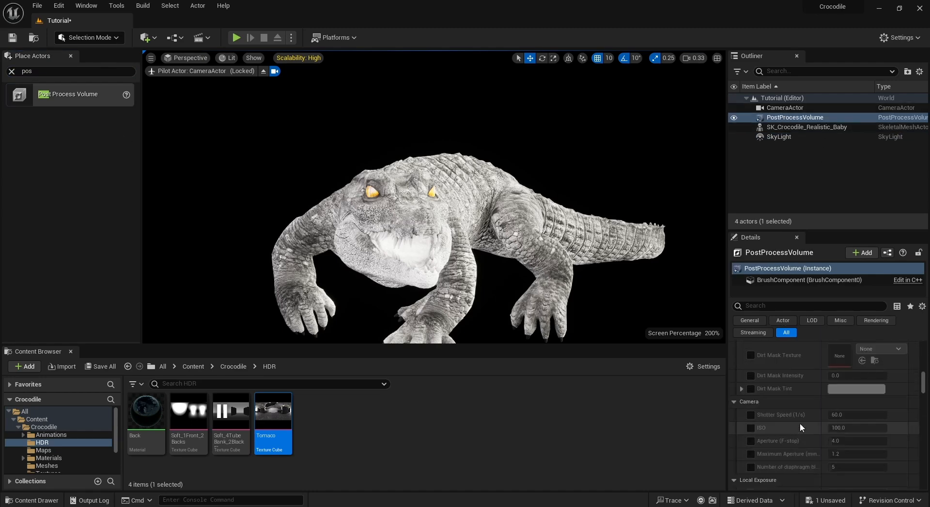
scroll(795, 442, "down", 10)
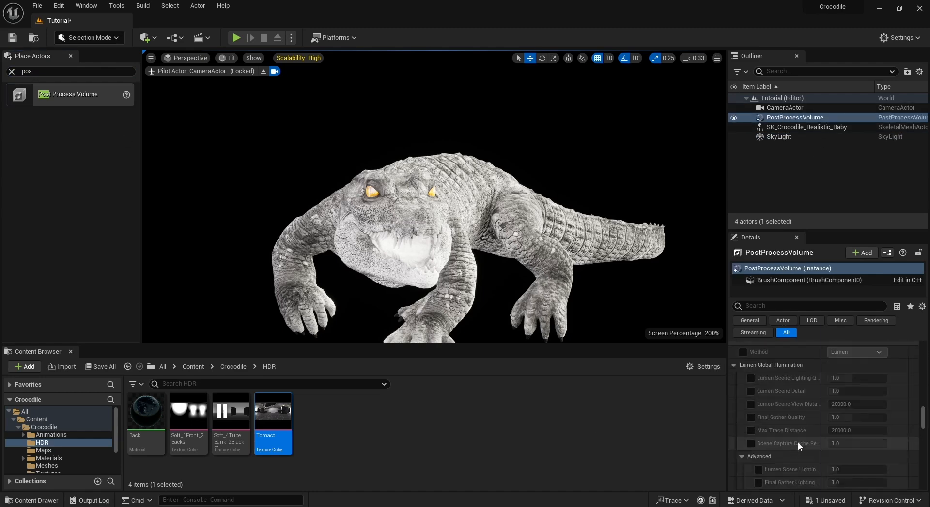
scroll(796, 432, "down", 10)
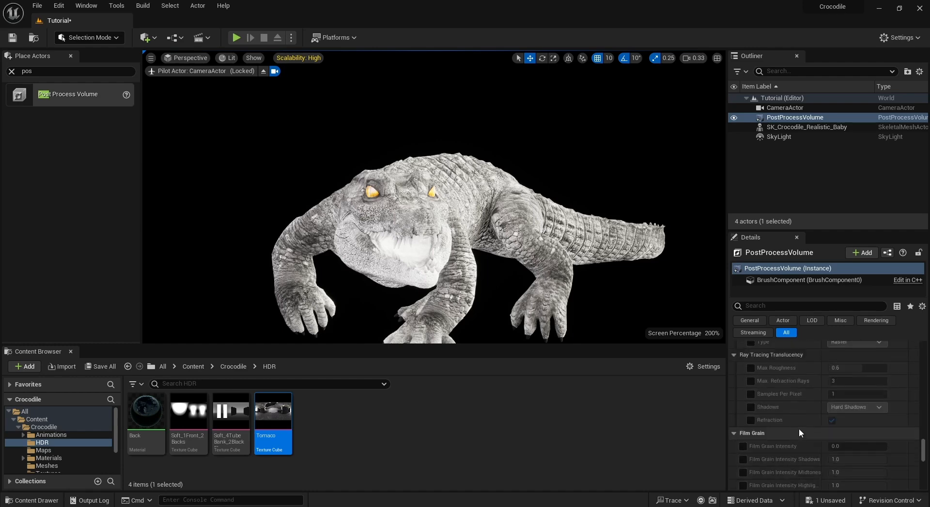
scroll(802, 426, "down", 10)
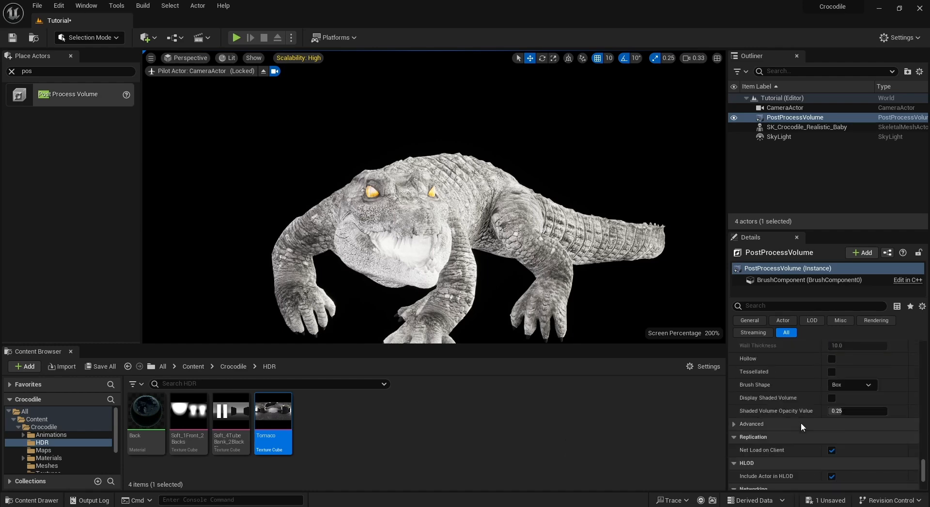
scroll(807, 465, "up", 8)
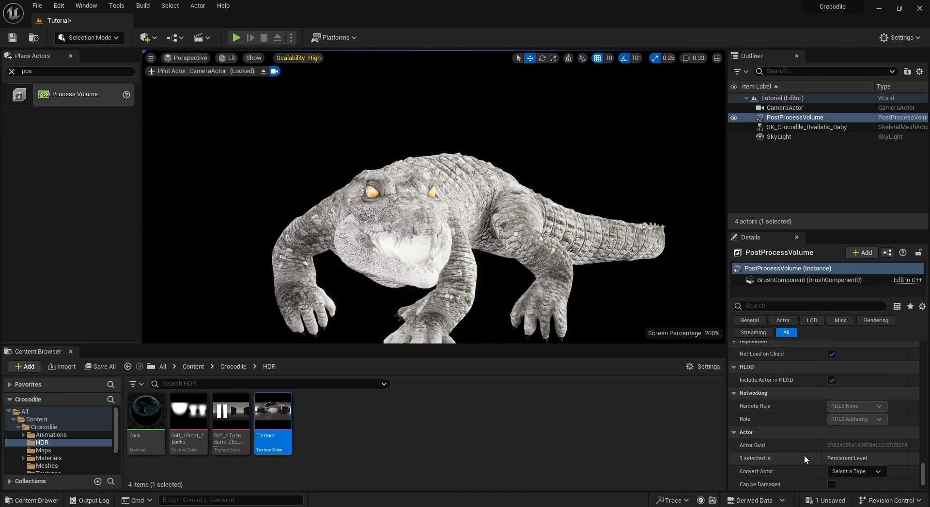
scroll(815, 454, "up", 6)
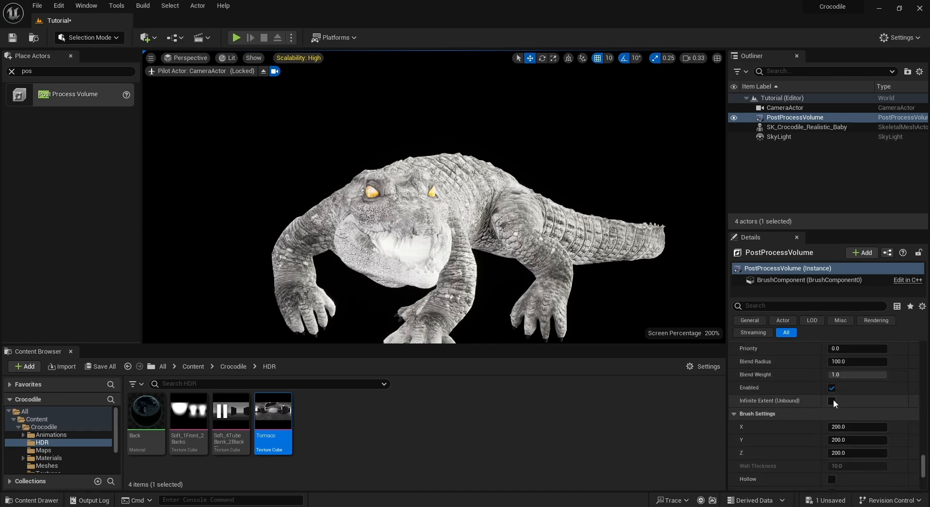
- Filter the PostProcessVolume's properties for "expo", enable Metering Mode and set it to Manual
left_click(789, 305)
type("expo")
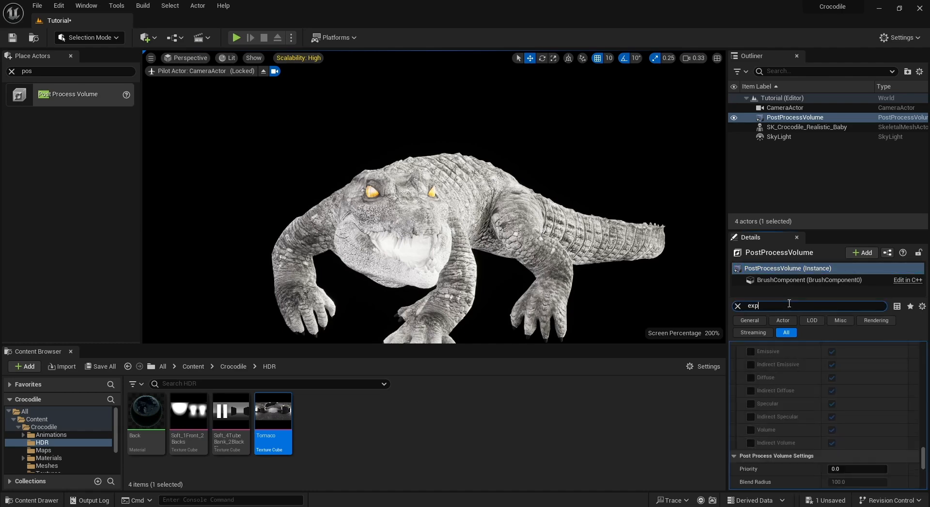
left_click(751, 369)
left_click(842, 369)
left_click(855, 391)
left_click(859, 369)
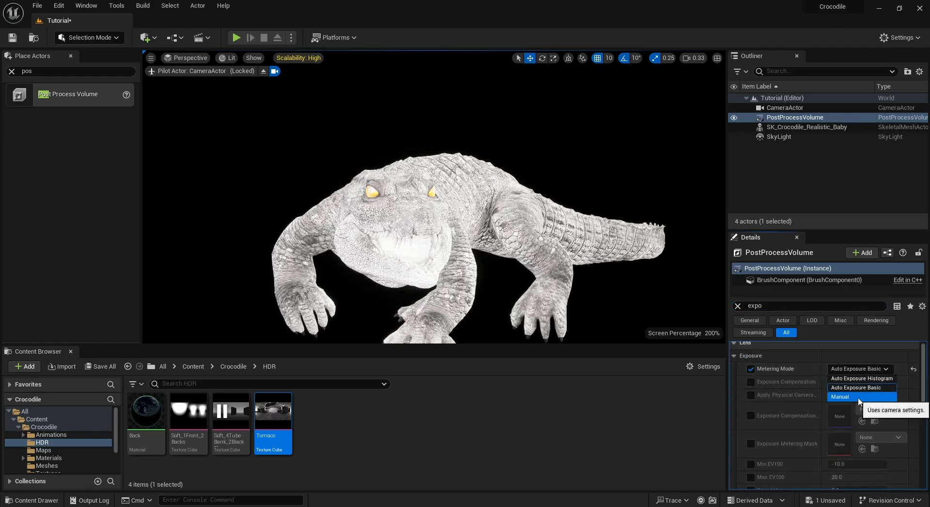
left_click(845, 398)
- Enable Exposure Compensation on the PostProcessVolume, set it to 10, and deselect the volume
left_click(750, 382)
left_click(860, 382)
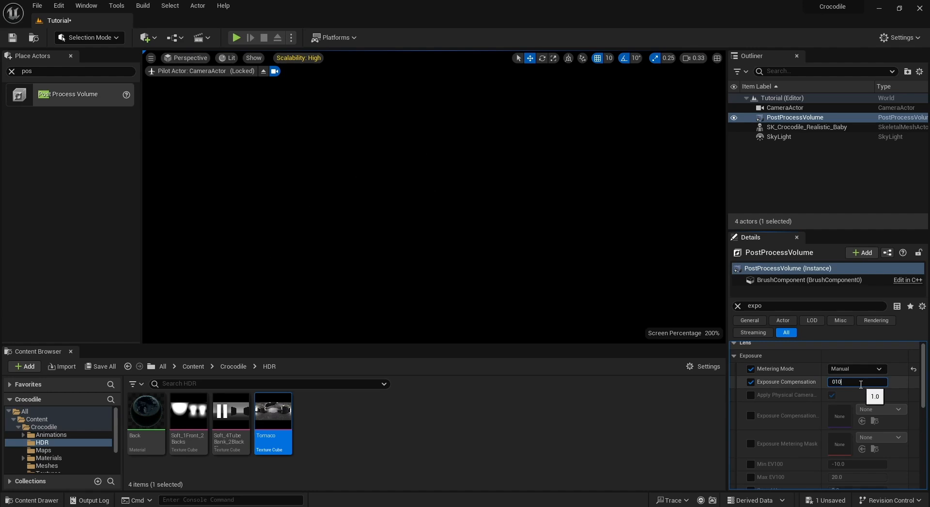
type("010")
key("Return")
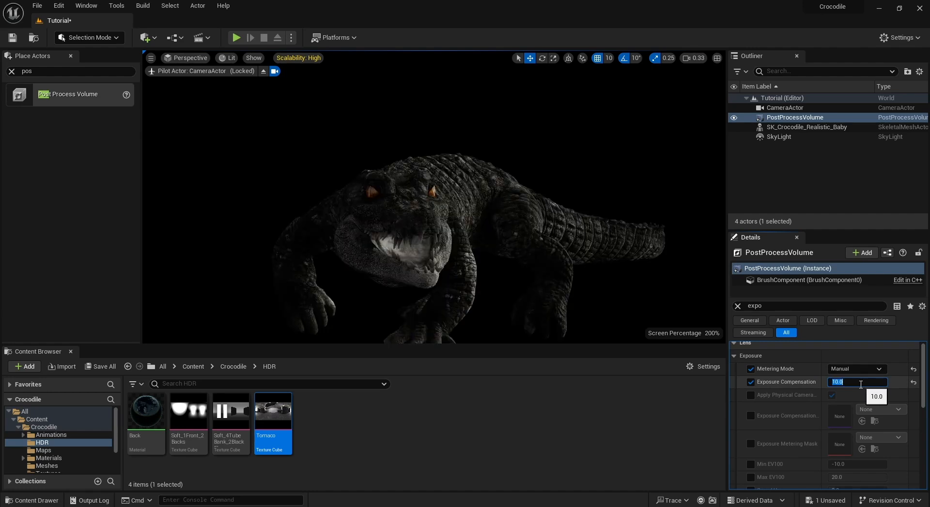
left_click(583, 165)
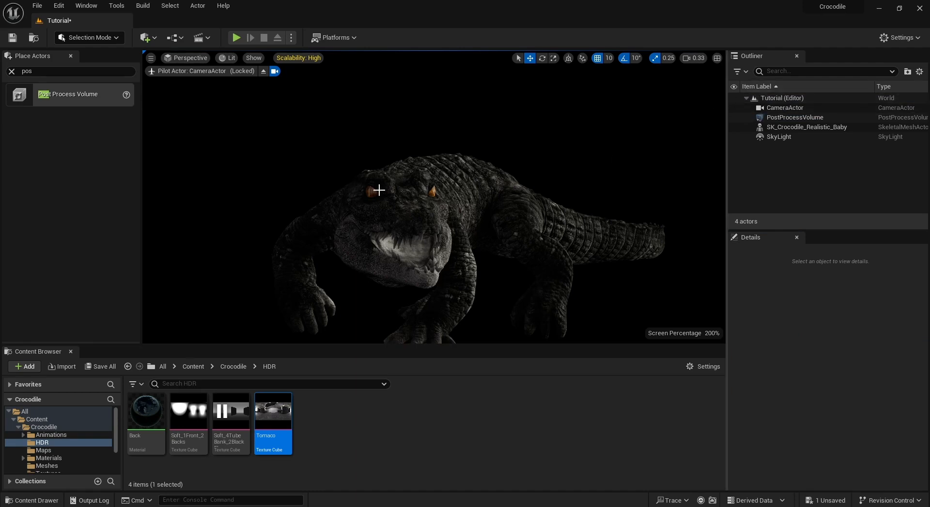
- Place a Plane shape under the crocodile as a floor
left_click(12, 71)
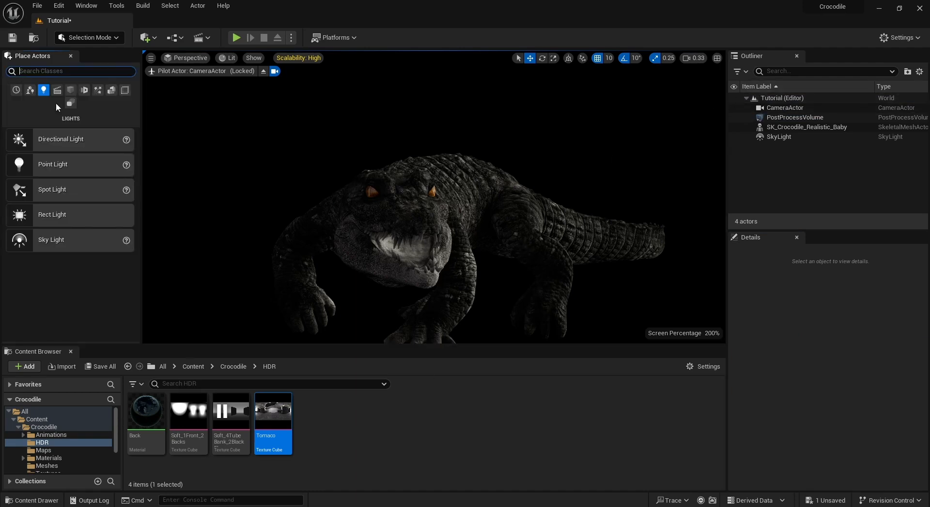
left_click(70, 90)
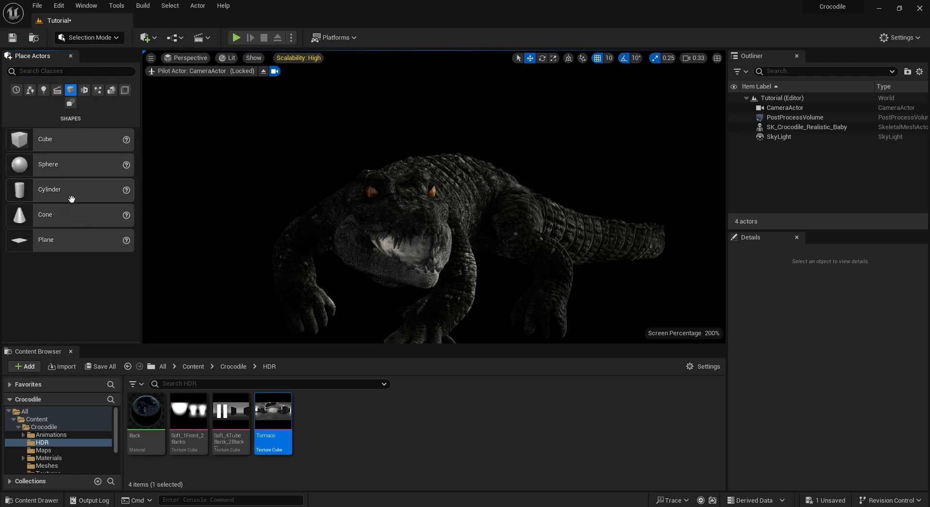
left_click_drag(62, 229, 594, 296)
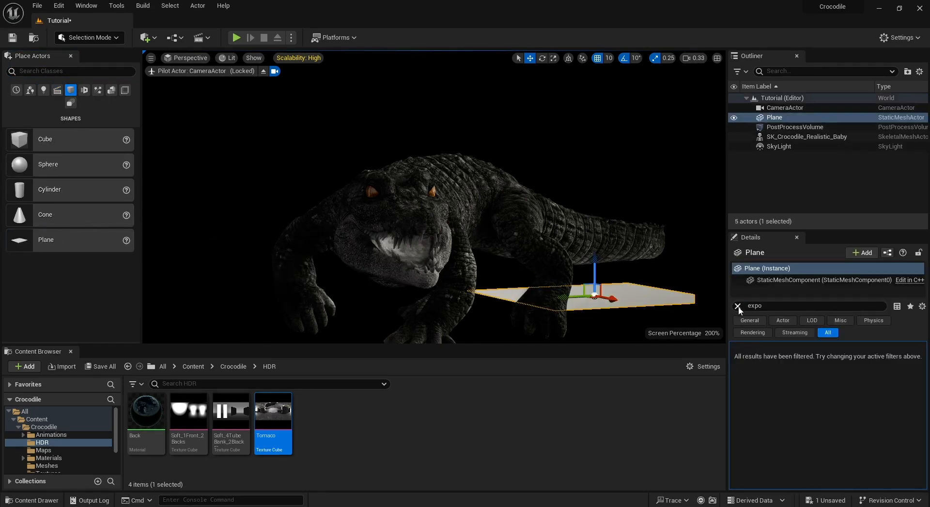
- Scale the plane to 100 in X and Y
left_click(737, 306)
left_click(836, 389)
type("100")
key("Tab")
type("100")
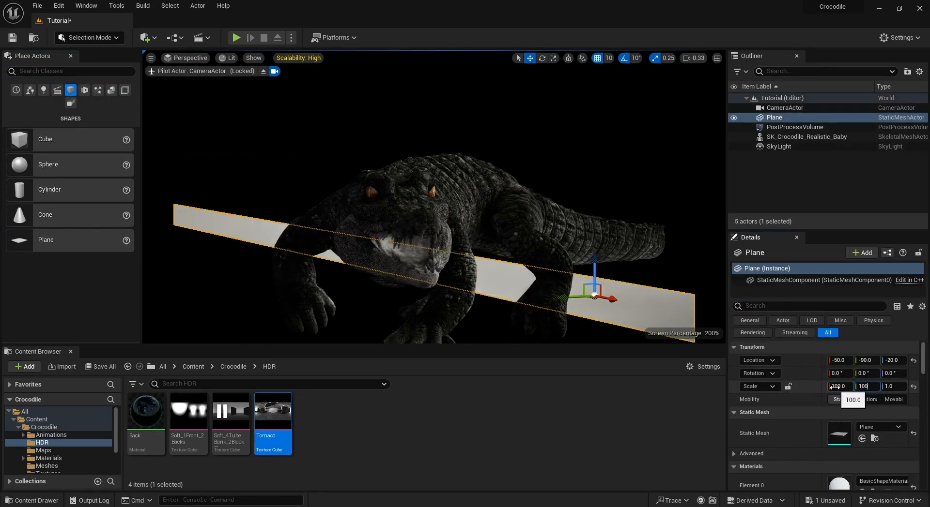
key("Return")
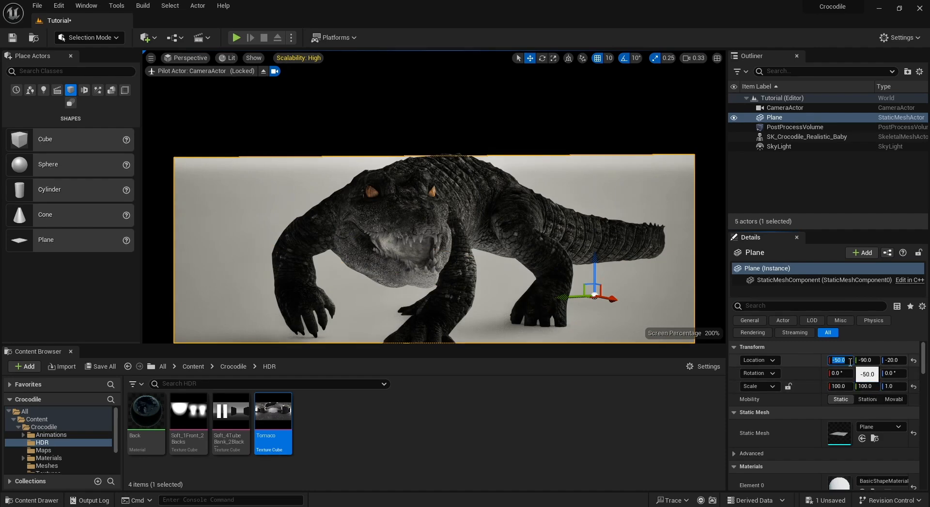
- Set the plane's location to 0, 0, 0 and compare it with the crocodile's transform
type("0")
key("Tab")
type("0")
key("Tab")
type("0")
key("Return")
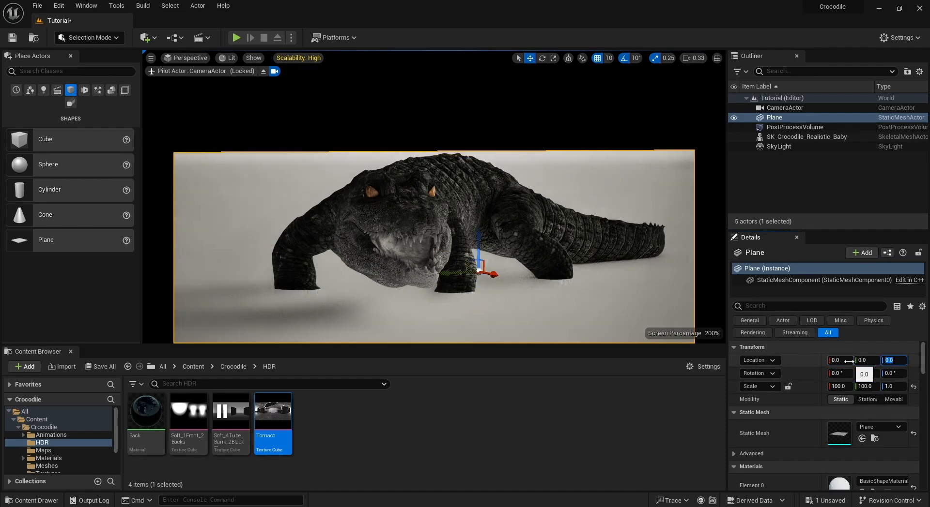
left_click(440, 212)
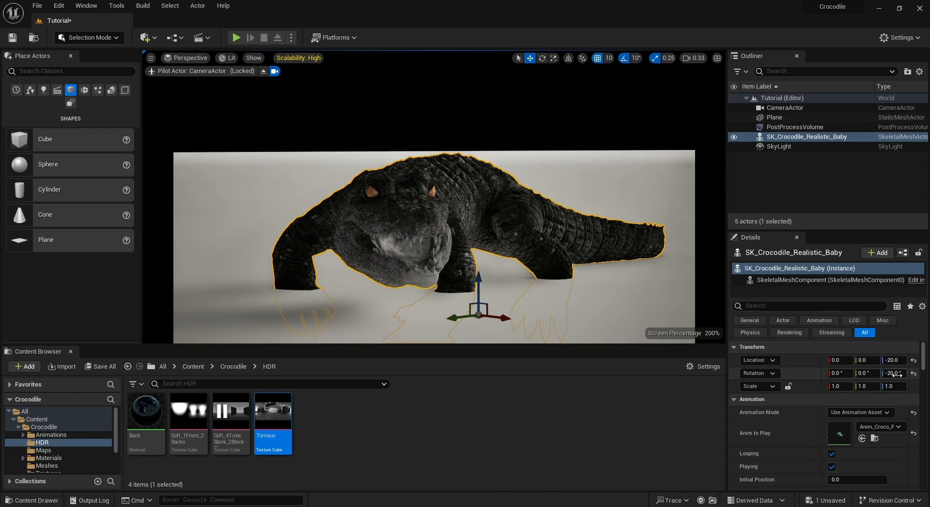
left_click(677, 305)
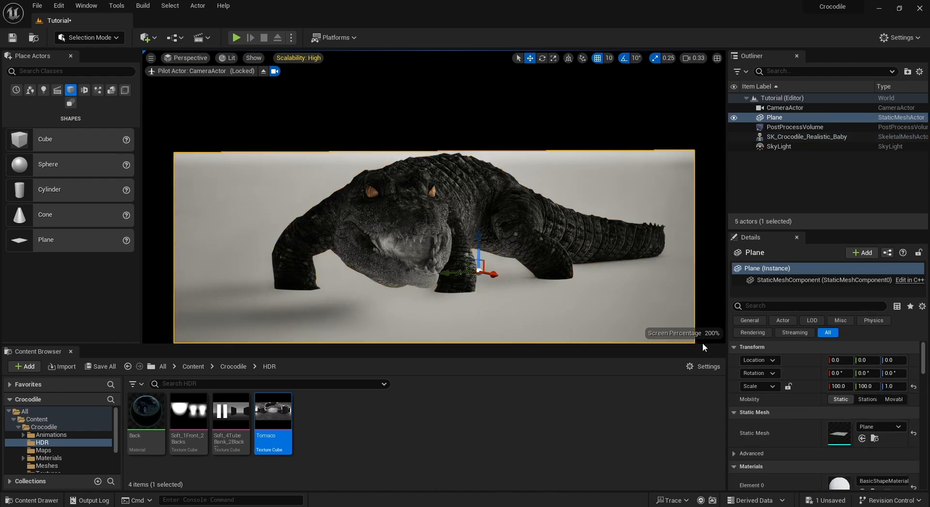
- Create a new material named Water in the HDR folder
left_click(368, 446)
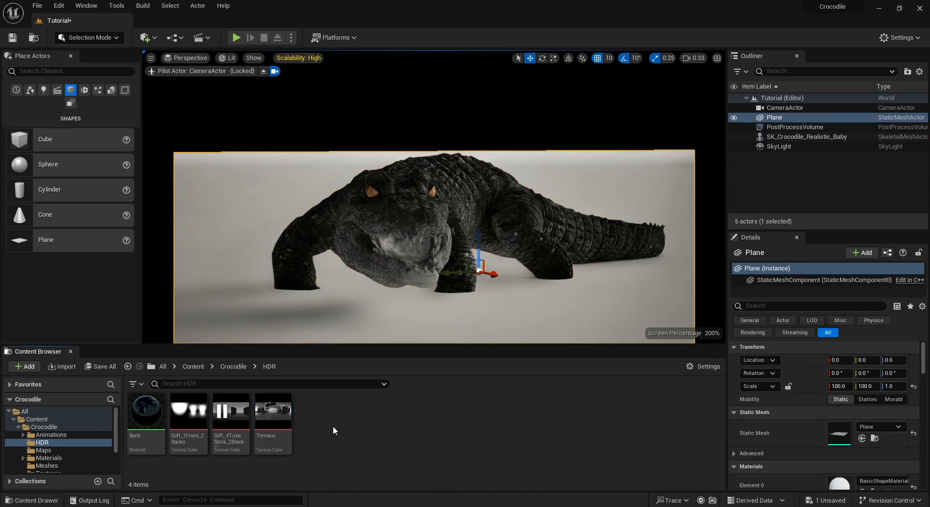
right_click(400, 428)
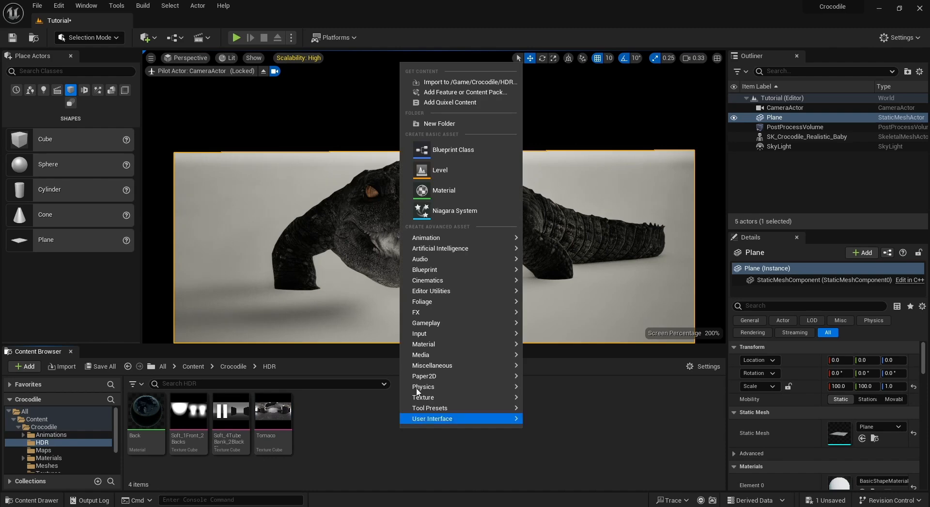
left_click(466, 190)
type("Water")
key("Return")
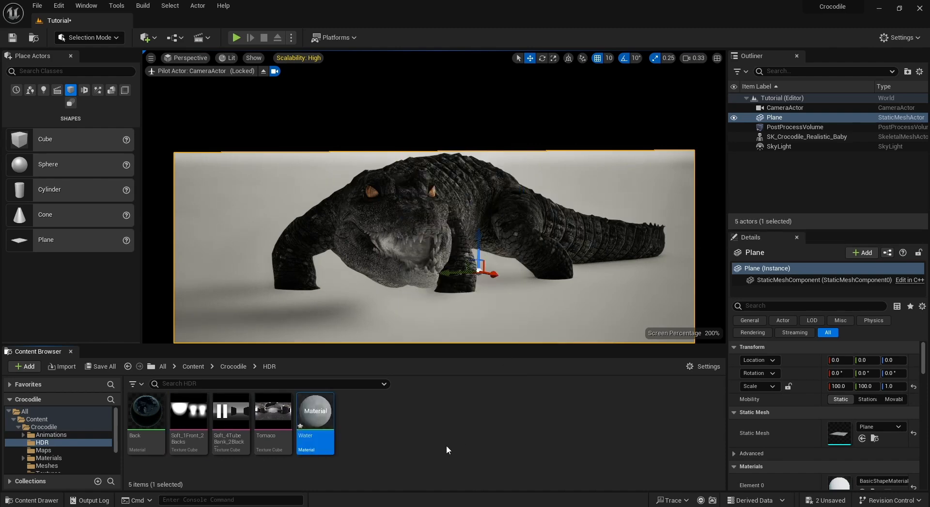
- Open the Water material and connect a black three-value Constant node (0, 0, 0) to Base Color
double_click(314, 419)
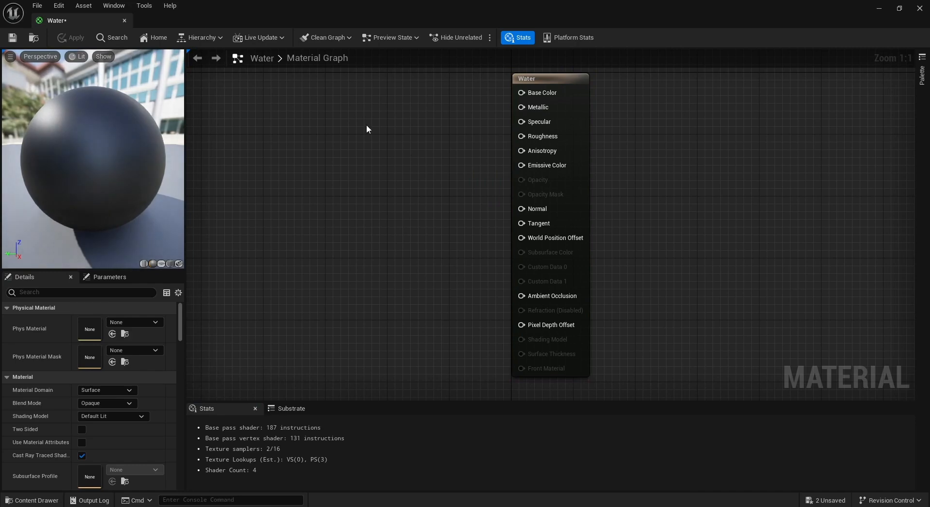
left_click(366, 125)
left_click_drag(460, 146, 521, 93)
left_click_drag(413, 136, 272, 123)
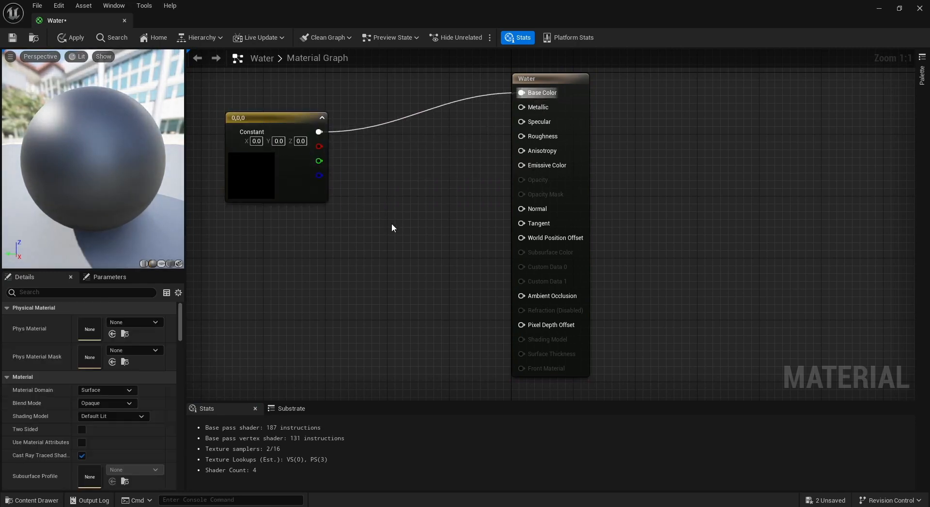
- Connect a Constant node with value 0 to Roughness, then save and close the Water material
left_click(391, 223)
left_click_drag(448, 245, 522, 136)
left_click(464, 262)
left_click(13, 37)
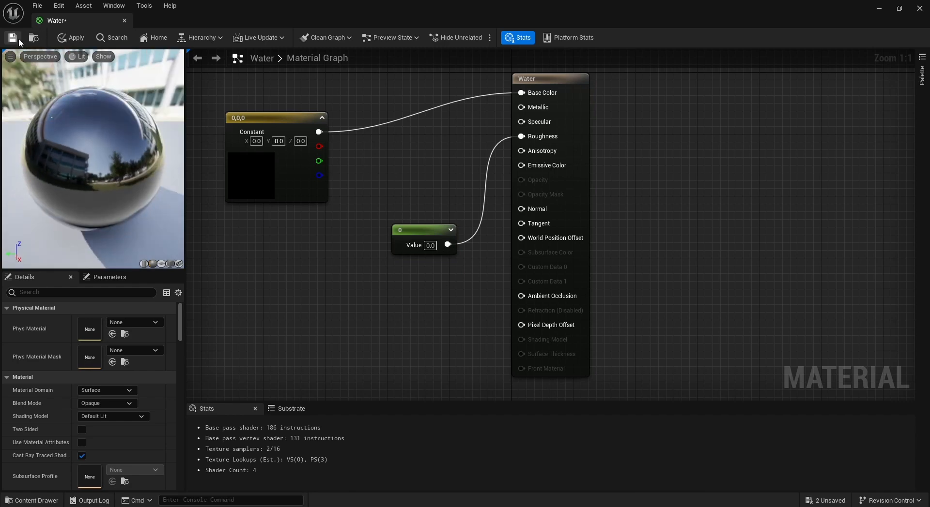
left_click(124, 20)
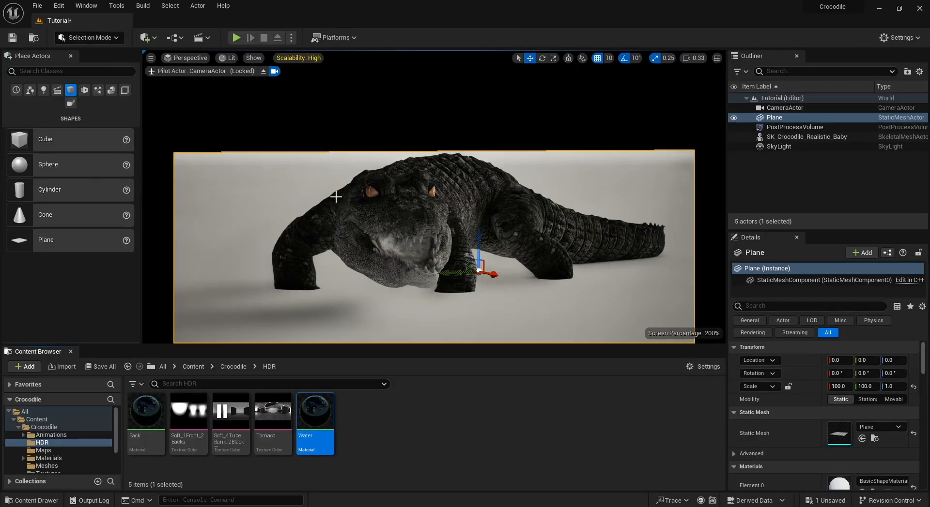
- Apply the Water material to the floor plane and select the PostProcessVolume
left_click_drag(293, 367, 295, 160)
left_click(368, 111)
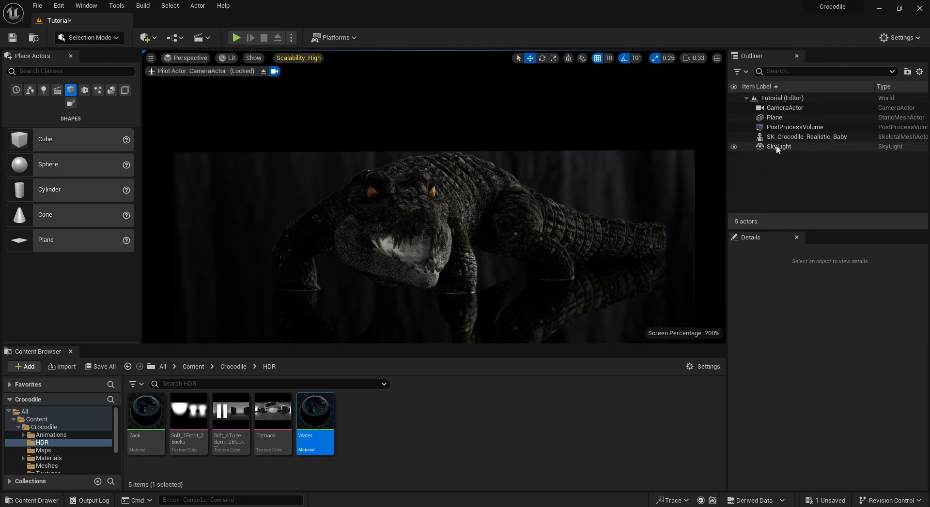
left_click(794, 127)
scroll(771, 431, "down", 8)
scroll(773, 417, "up", 8)
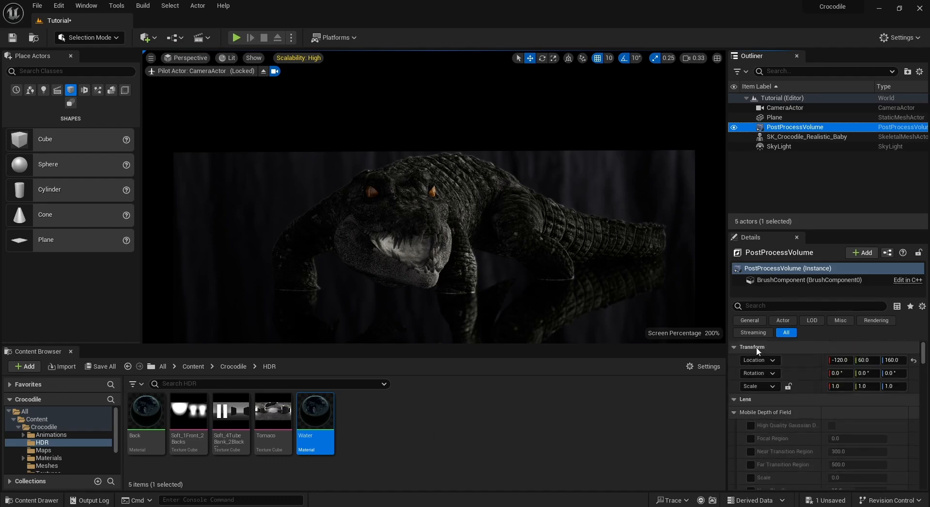
- Show two viewports side by side and add the local Megascans asset Icelandic Rock Scatter to the project from Quixel Bridge
left_click(717, 58)
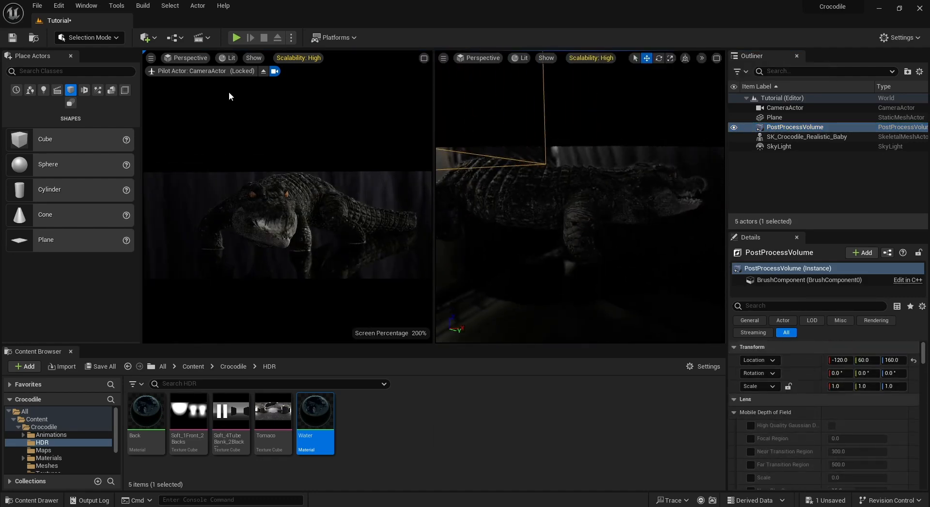
left_click(58, 5)
mouse_move(33, 8)
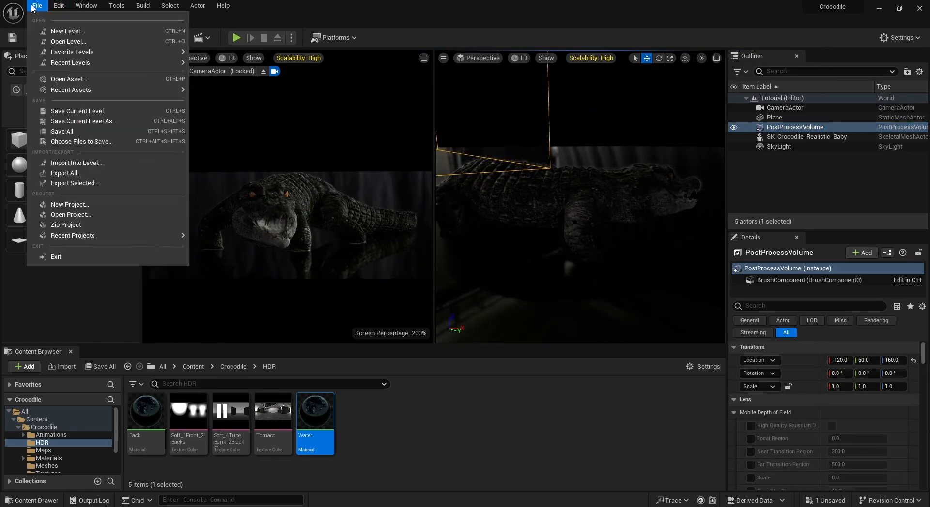
mouse_move(88, 11)
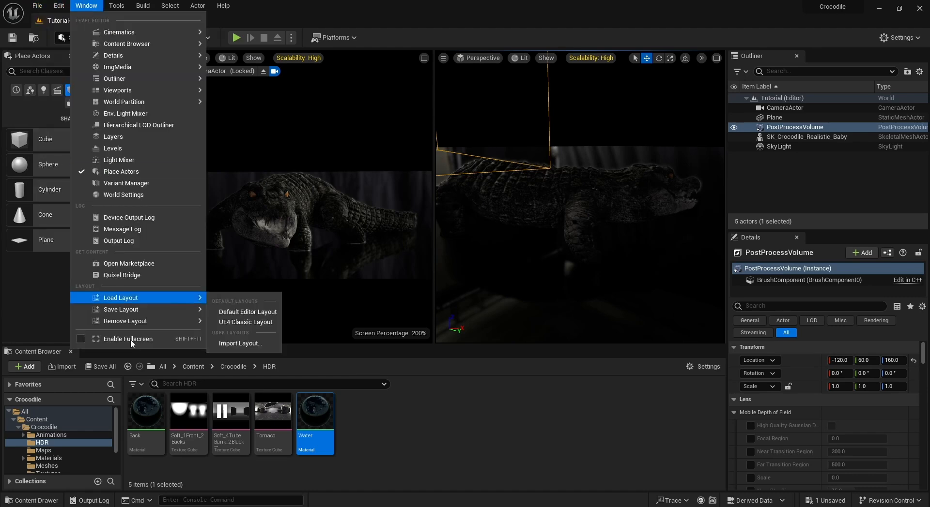
left_click(135, 278)
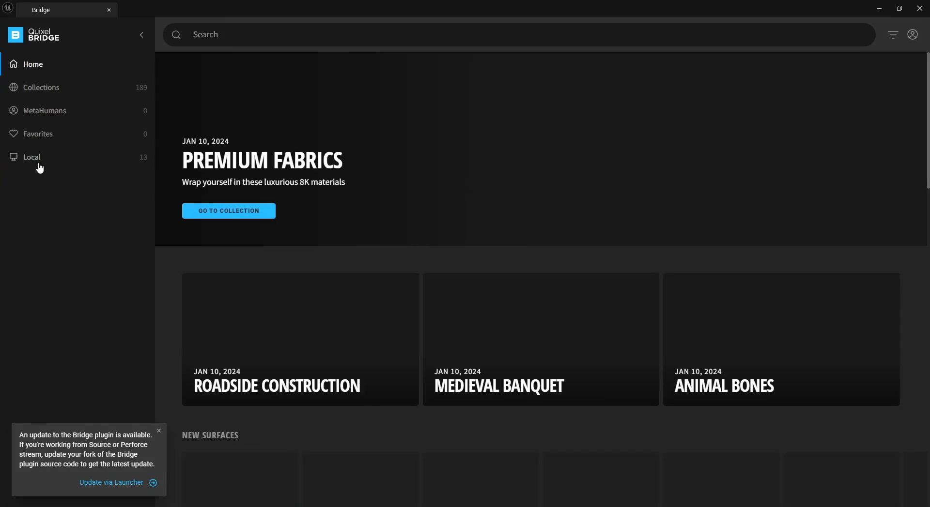
left_click(39, 159)
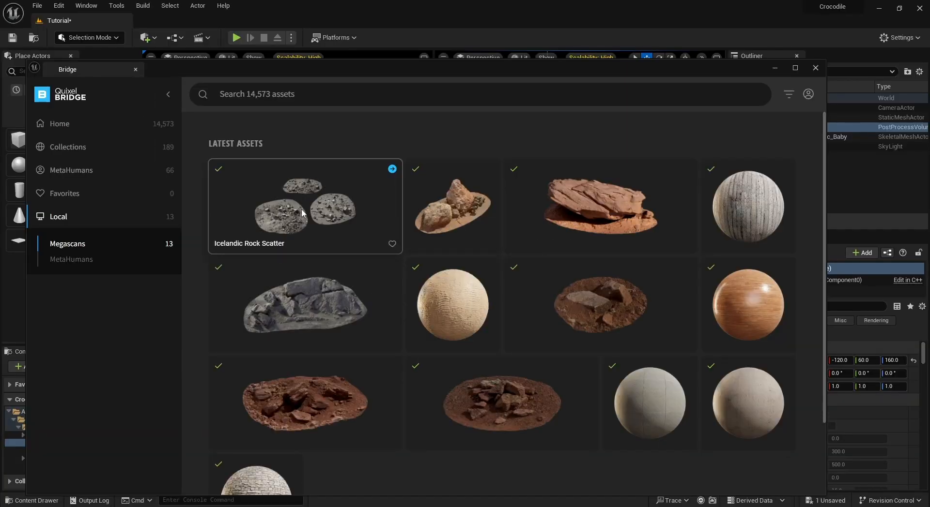
left_click(303, 206)
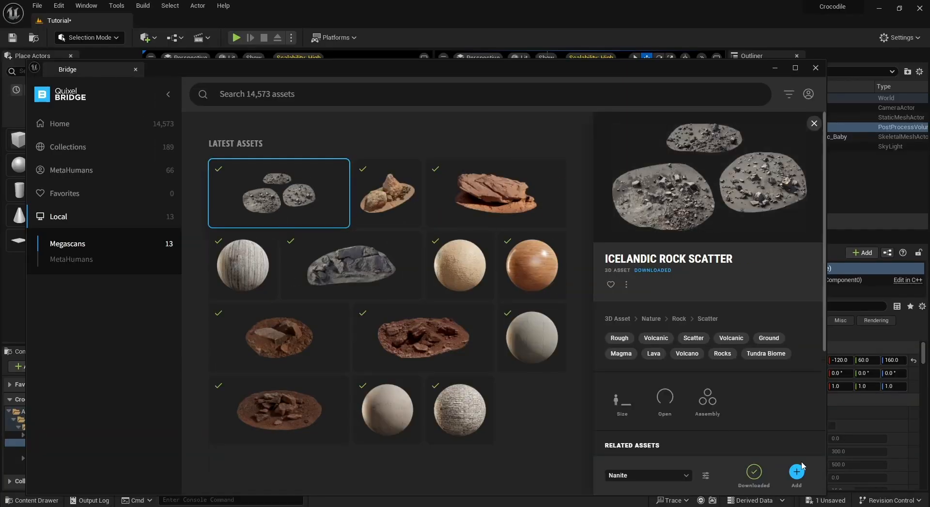
left_click(815, 68)
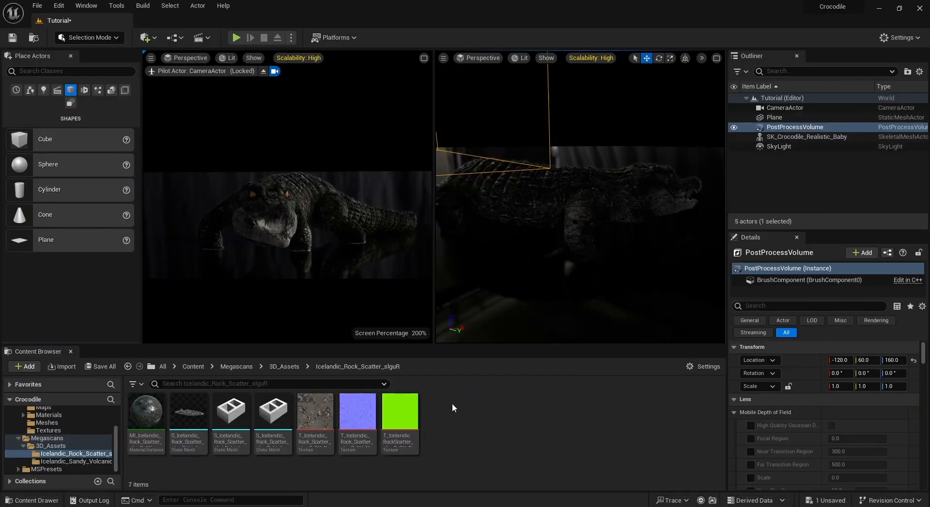
- Place the first Icelandic Rock Scatter static mesh on the floor near the crocodile
left_click_drag(213, 410, 632, 317)
right_click_drag(631, 290, 610, 290)
- Try a scale of 5 in X, Y and Z on the rock scatter
left_click(850, 386)
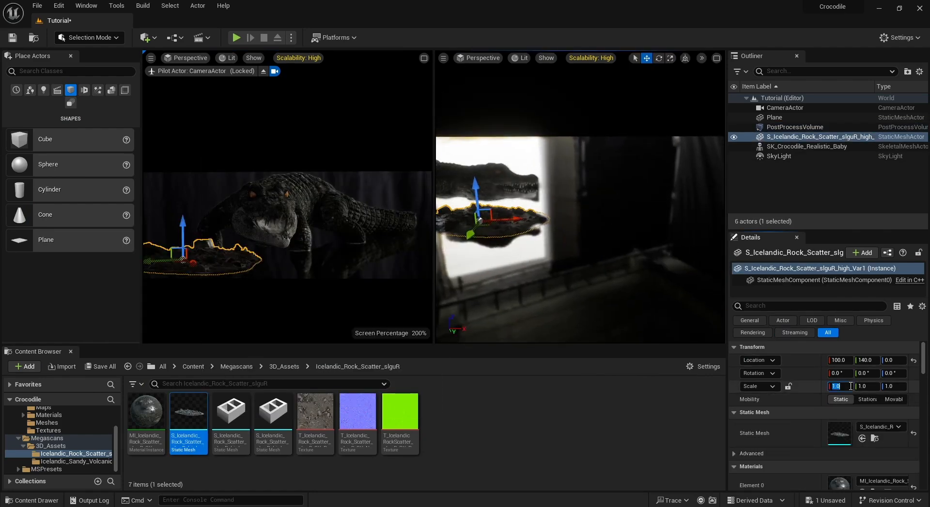
type("5")
key("Return")
key("Tab")
type("5")
key("Return")
key("Tab")
type("5")
key("Return")
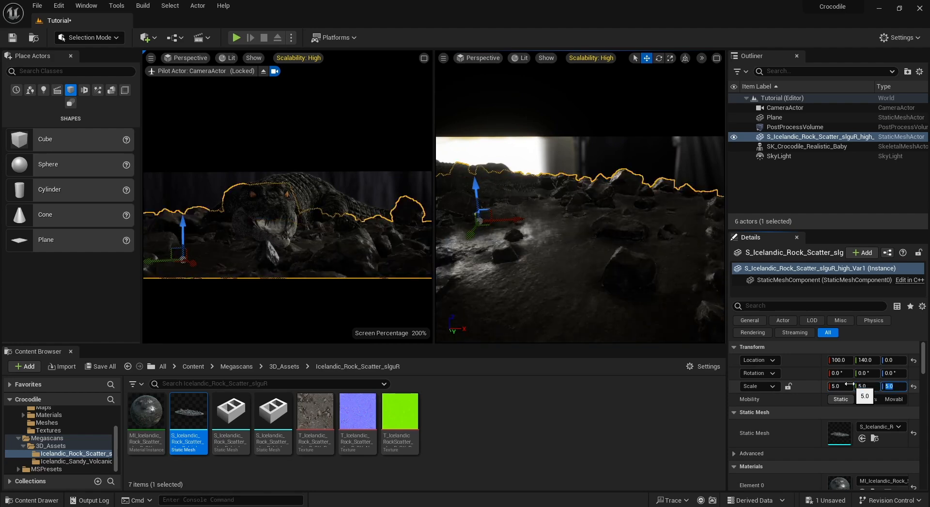
- Lock the rock scatter's scale proportions and set its scale to 2 on all axes
left_click(787, 387)
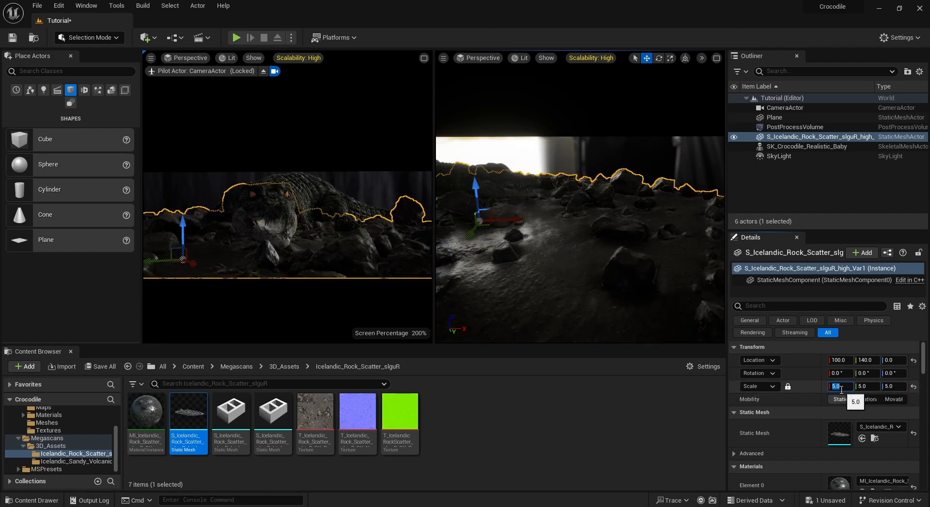
type("2")
key("Return")
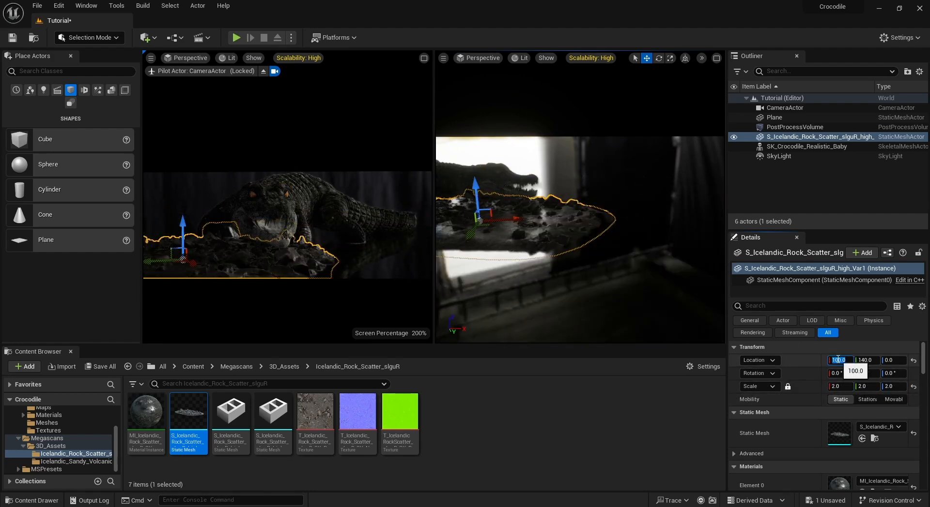
- Move the rock scatter beside the crocodile's head, to about X 170 and Y 20
key("Tab")
type("0")
key("Tab")
right_click_drag(596, 237, 532, 207)
left_click_drag(568, 152, 719, 253)
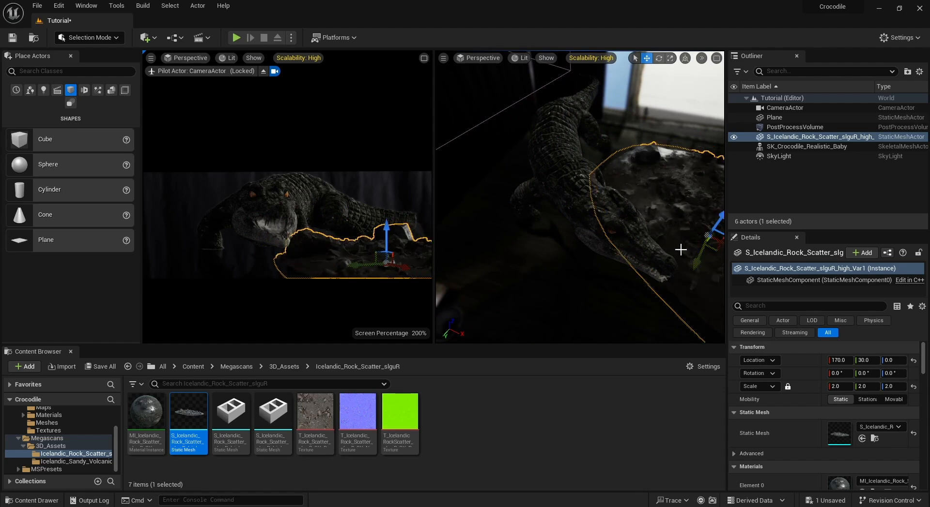
right_click_drag(565, 228, 602, 230)
left_click_drag(659, 237, 661, 225)
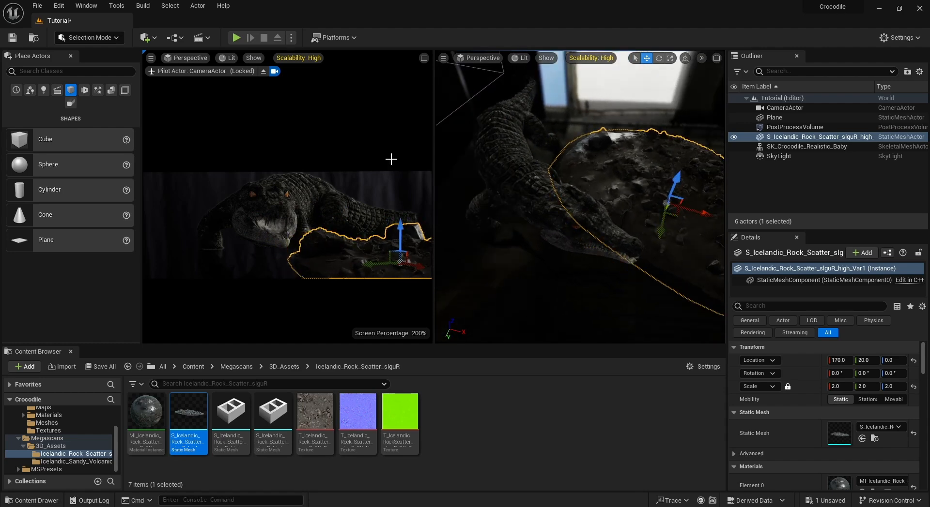
- Maximize the piloted camera viewport and adjust the rock scatter's location to Y 10 and Z -3
left_click(424, 59)
left_click(590, 142)
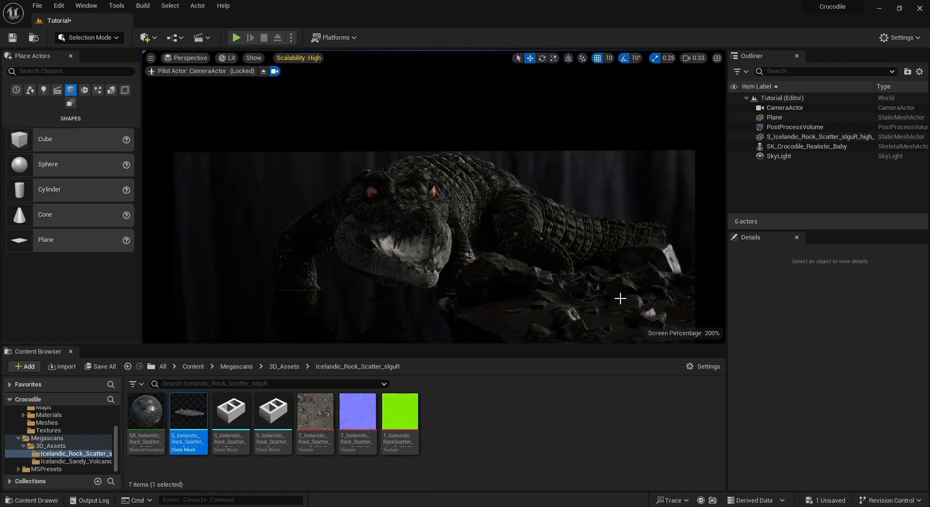
left_click(633, 298)
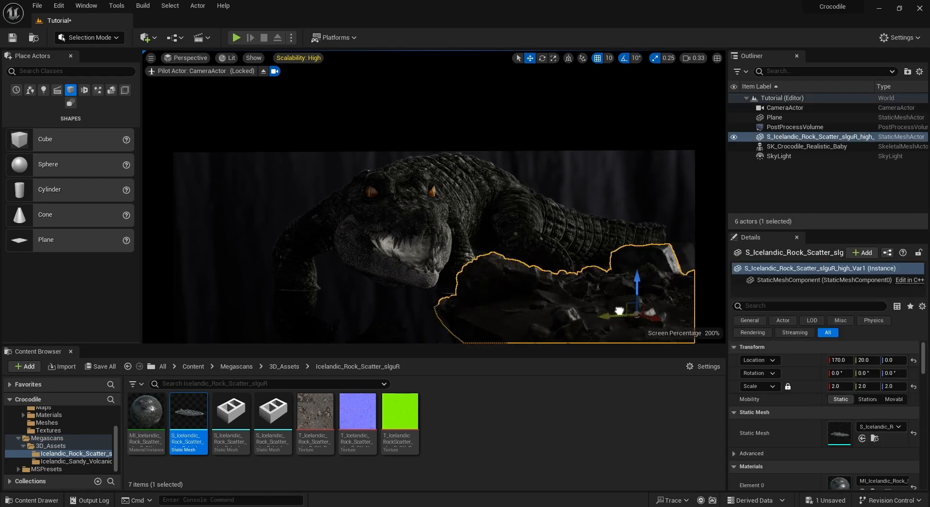
left_click_drag(894, 361, 891, 361)
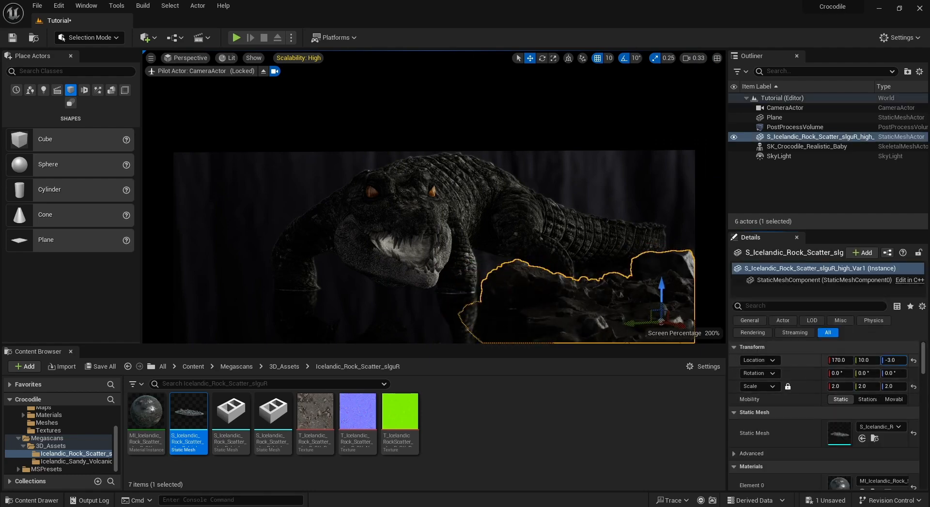
- Duplicate the rock scatter to the crocodile's other side at about 53, 180, -3, rotated about 43° around Z
left_click_drag(627, 327, 568, 337, "alt")
left_click_drag(840, 360, 721, 347)
mouse_move(890, 373)
left_mouse_down()
mouse_move(915, 373)
mouse_move(886, 374)
left_mouse_up()
key("ctrl+z")
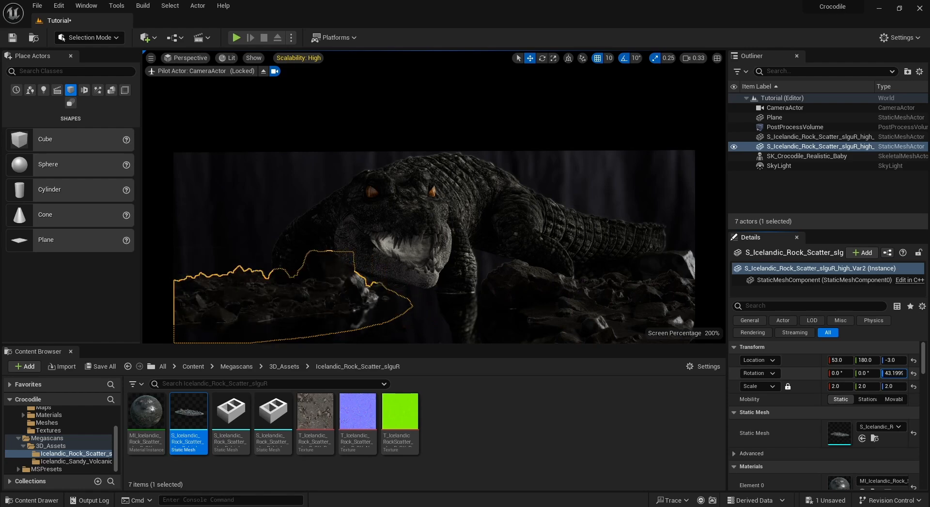
left_click(466, 127)
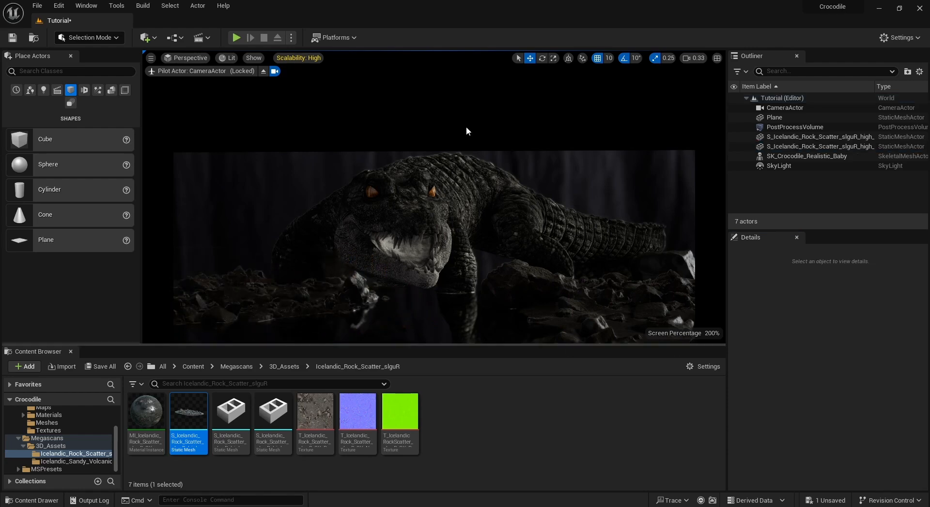
- Shift the duplicated rock scatter along X and Y, farther from the crocodile's head, and deselect it
left_click(296, 290)
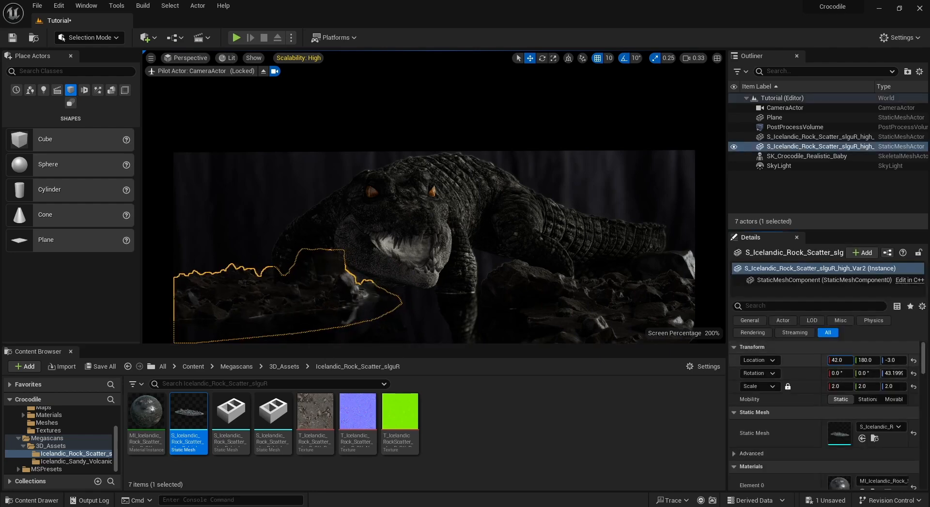
left_click_drag(865, 361, 902, 360)
left_click(531, 134)
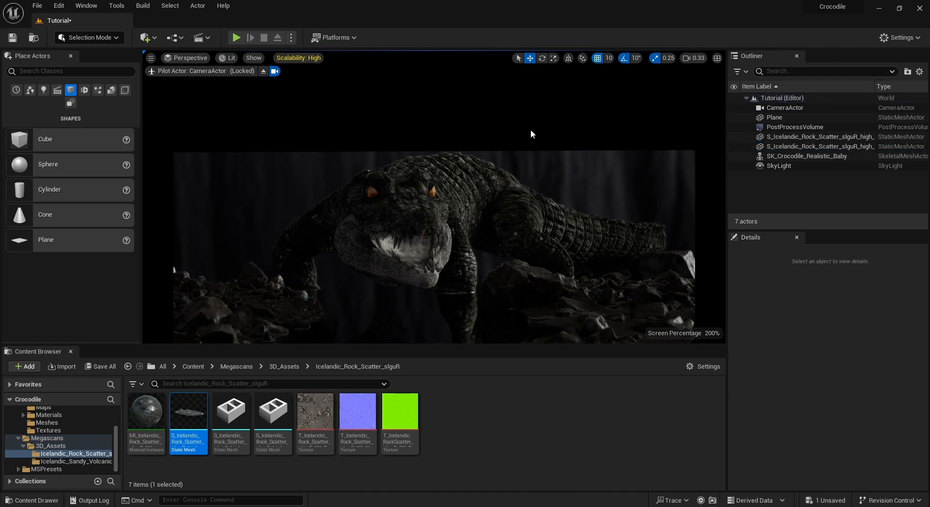
- Open the original rock scatter's material instance and shrink its editor window so the camera view stays visible
left_click(617, 265)
scroll(830, 445, "down", 2)
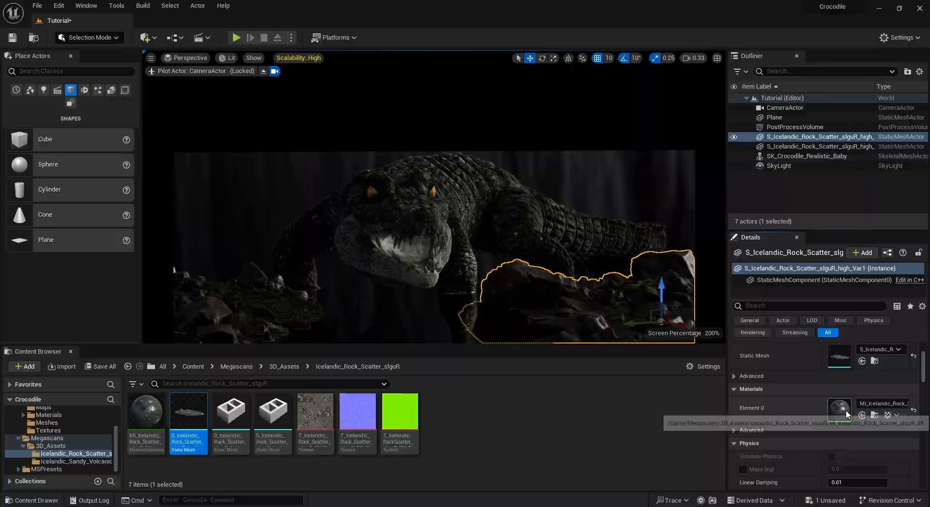
double_click(844, 411)
left_click(537, 140)
left_click(538, 140)
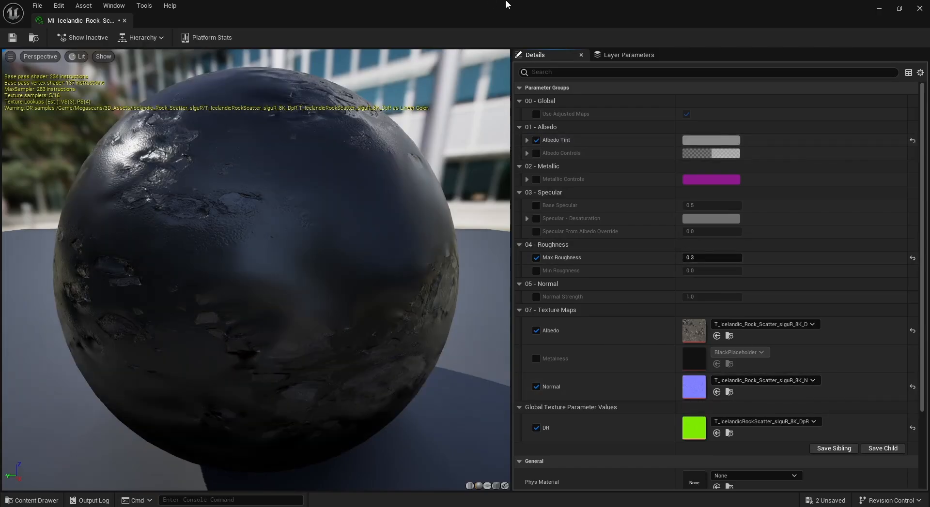
double_click(491, 4)
left_click_drag(799, 331, 929, 440)
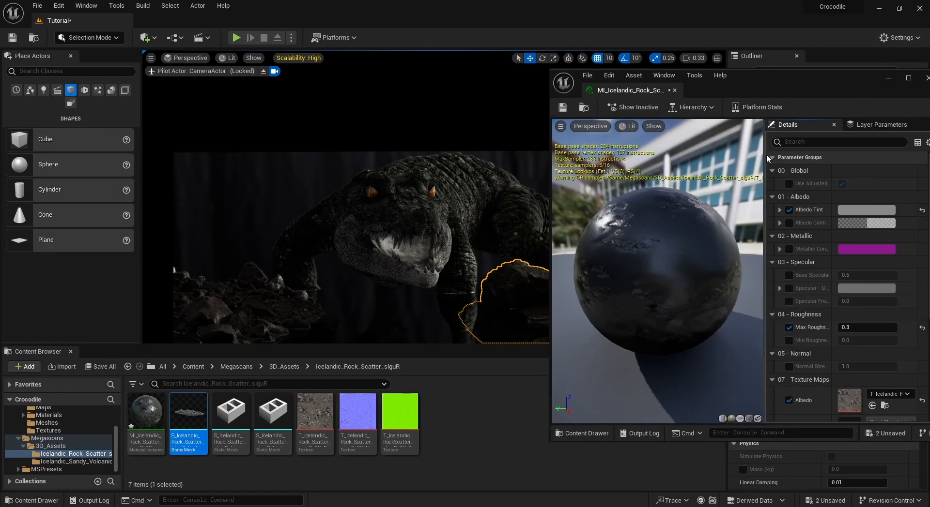
- Darken the rock material's Albedo Tint to a grey with a value of about 0.198
left_click(789, 209)
left_click(788, 210)
left_click(866, 210)
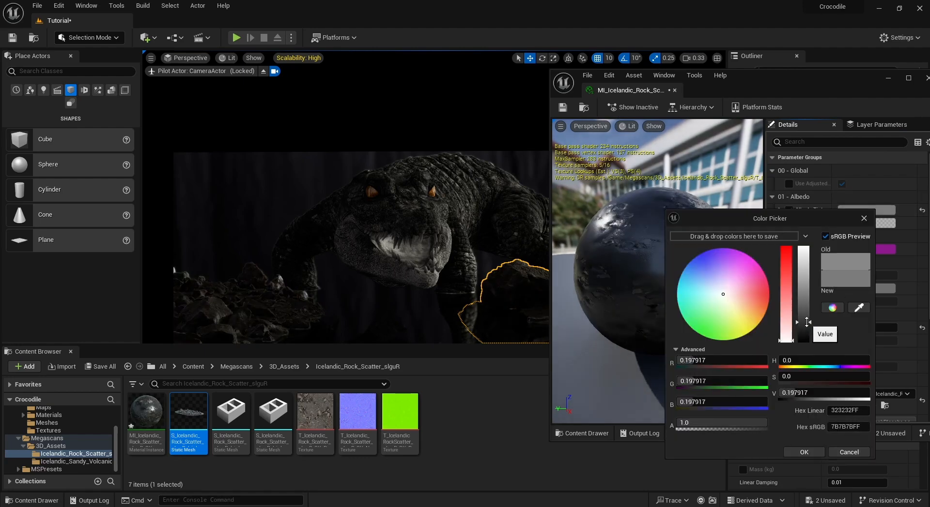
left_click(802, 452)
- Override the rock material's Max Roughness with 0.3, move its editor window away and deselect the rock scatter
scroll(801, 308, "down", 1)
left_click(788, 297)
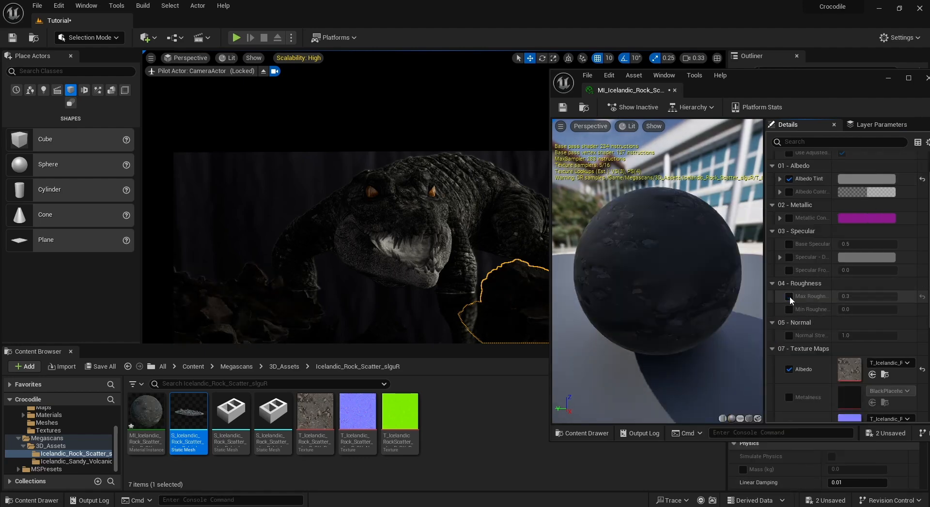
left_click(881, 296)
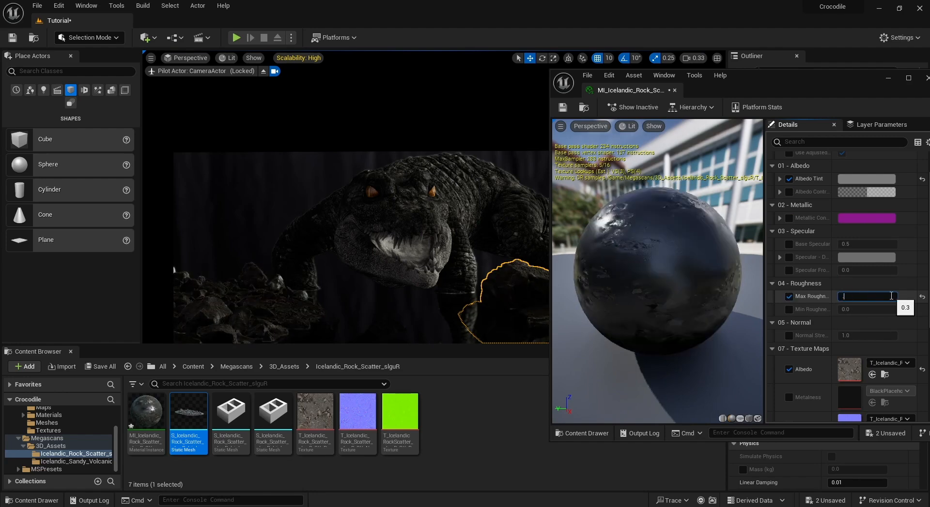
type("0.2")
key("Return")
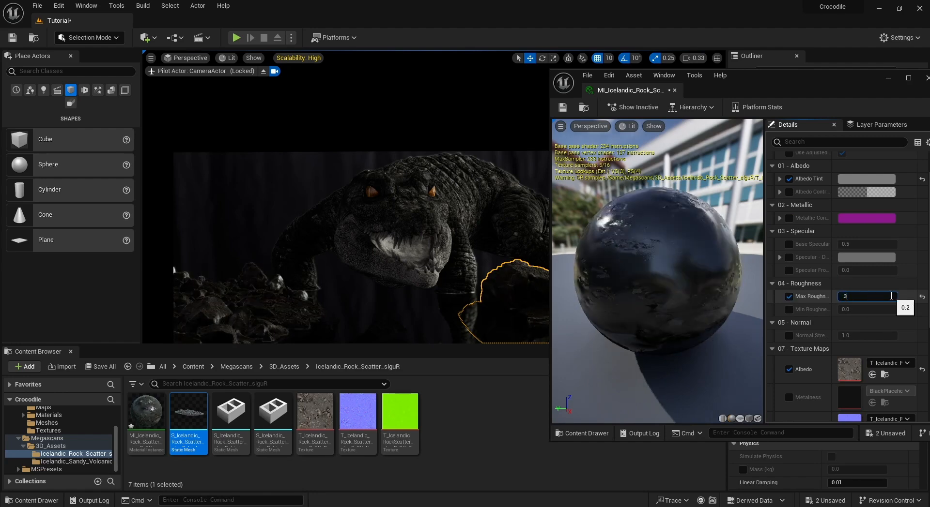
type(".3")
key("Return")
left_click_drag(823, 80, 520, 136)
left_click(629, 133)
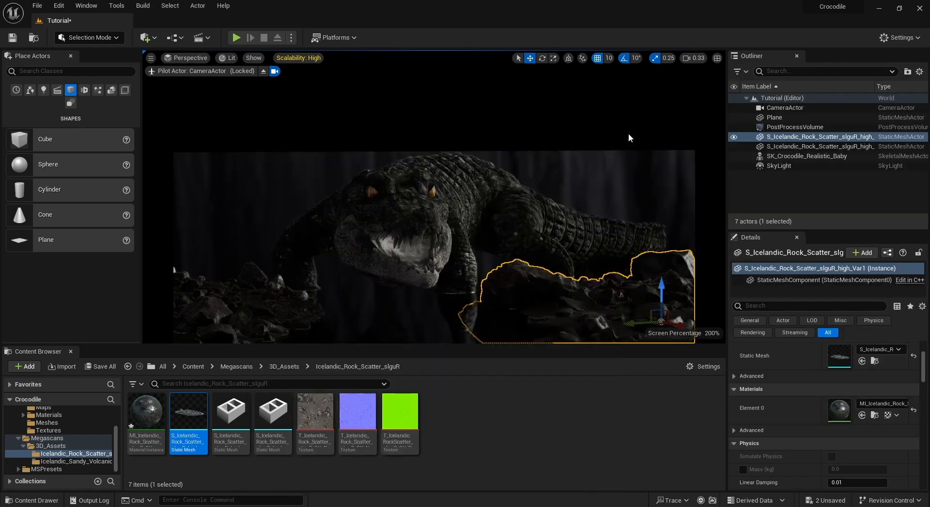
left_click(580, 107)
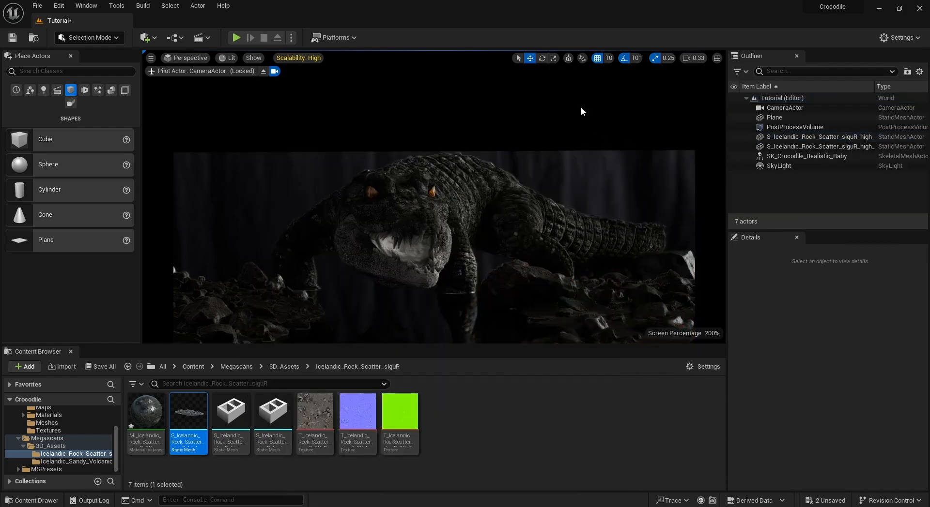
- Set the sky light's Intensity Scale to 0.6
left_click(794, 127)
left_click(779, 165)
left_click(848, 442)
type(".5")
key("Return")
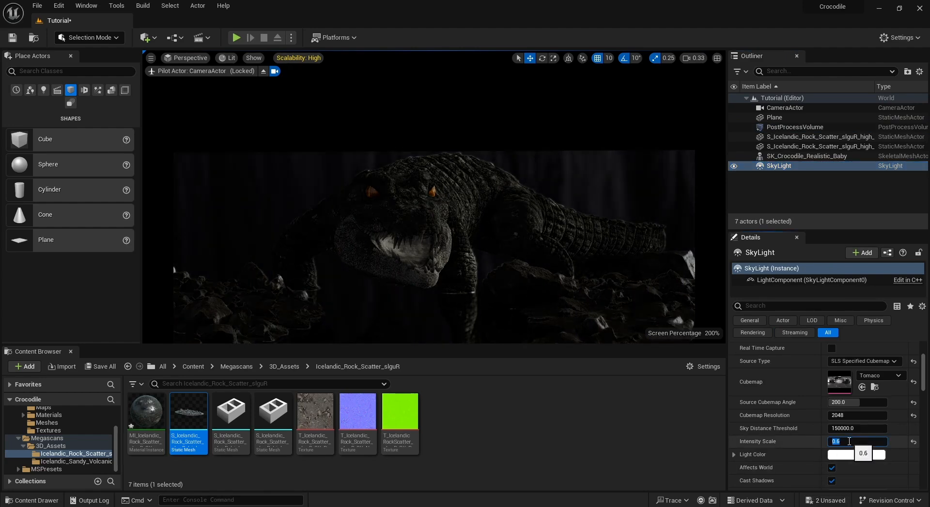
- Try a Source Cubemap Angle of 280 on the sky light and return it to 200
left_click(845, 403)
type("280")
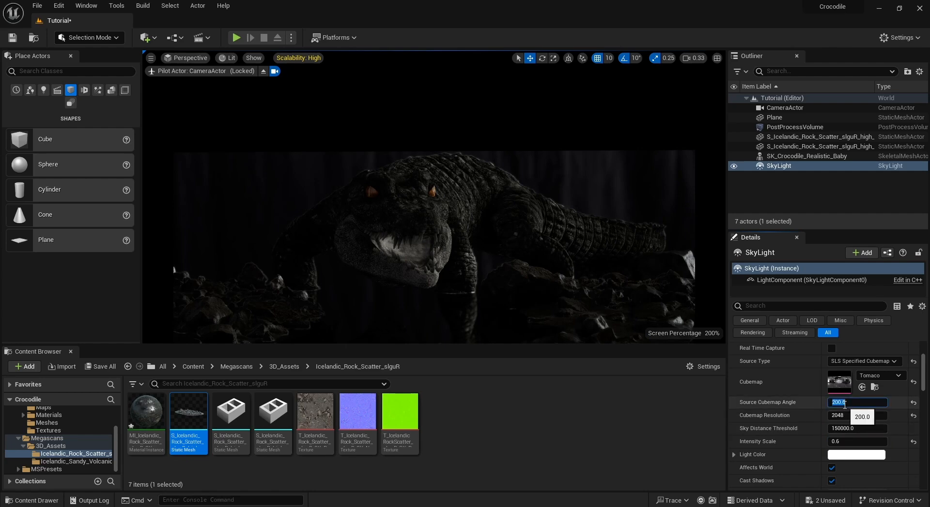
key("Return")
type("2")
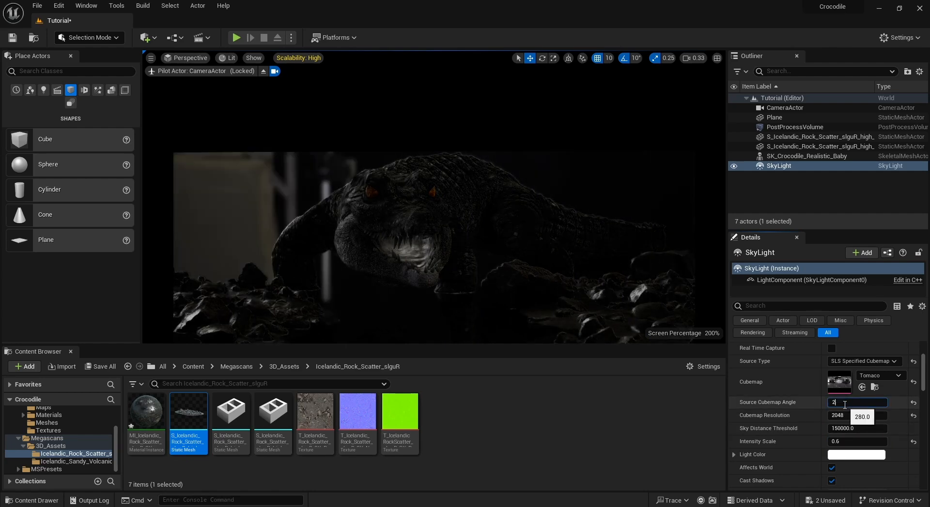
type("00")
key("Return")
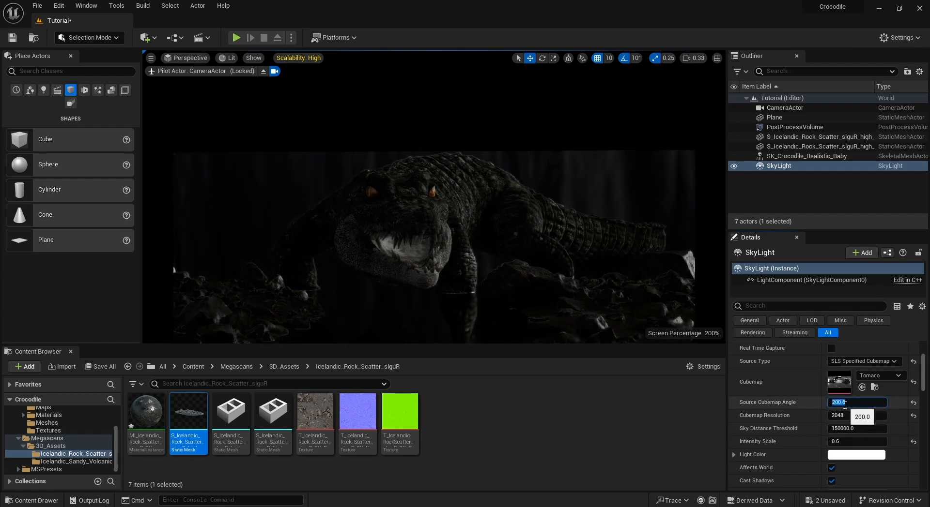
- Tint the sky light's Light Color to a pale greyish blue and accept the colour
left_click(856, 455)
left_click(673, 333)
left_click_drag(673, 333, 712, 332)
left_click_drag(797, 347, 796, 326)
mouse_move(711, 331)
left_mouse_down()
mouse_move(687, 324)
mouse_move(692, 340)
mouse_move(693, 323)
left_mouse_up()
left_click_drag(782, 343, 780, 361)
left_click(796, 492)
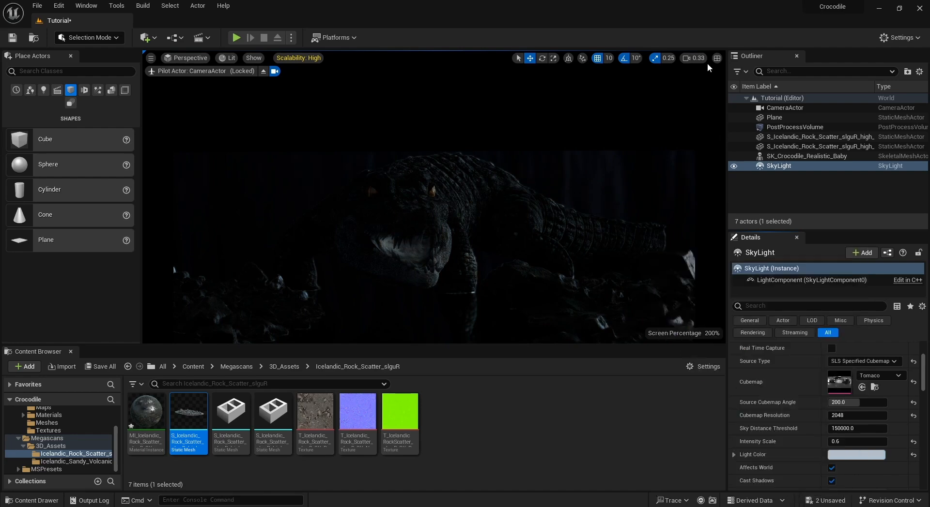
- Enable all five Depth of Field overrides on the post process volume, from Sensor Width to Depth Blur Radius
left_click(804, 127)
scroll(815, 412, "down", 3)
scroll(811, 407, "down", 10)
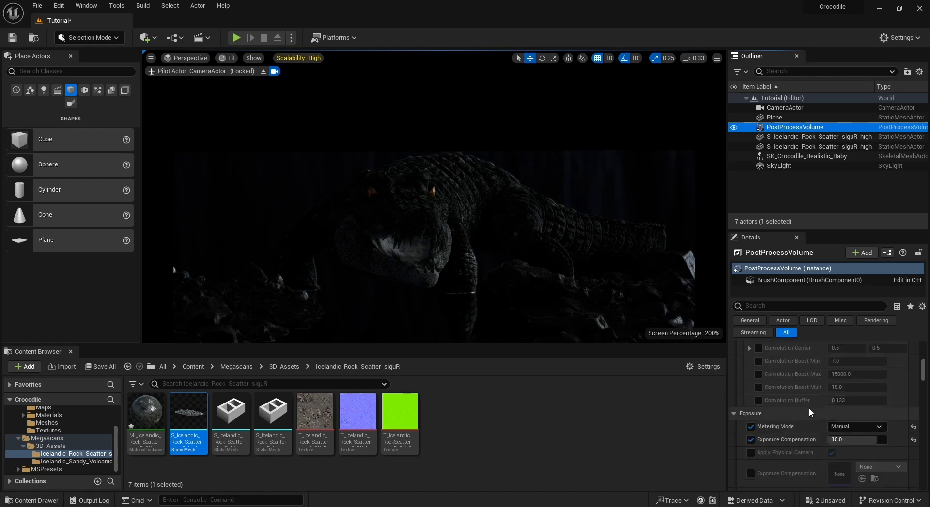
scroll(809, 404, "down", 8)
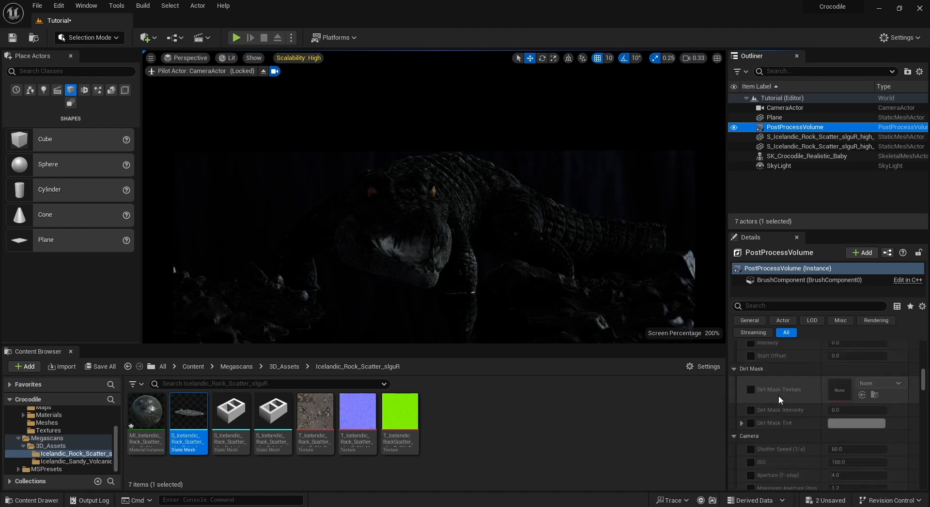
scroll(761, 393, "down", 6)
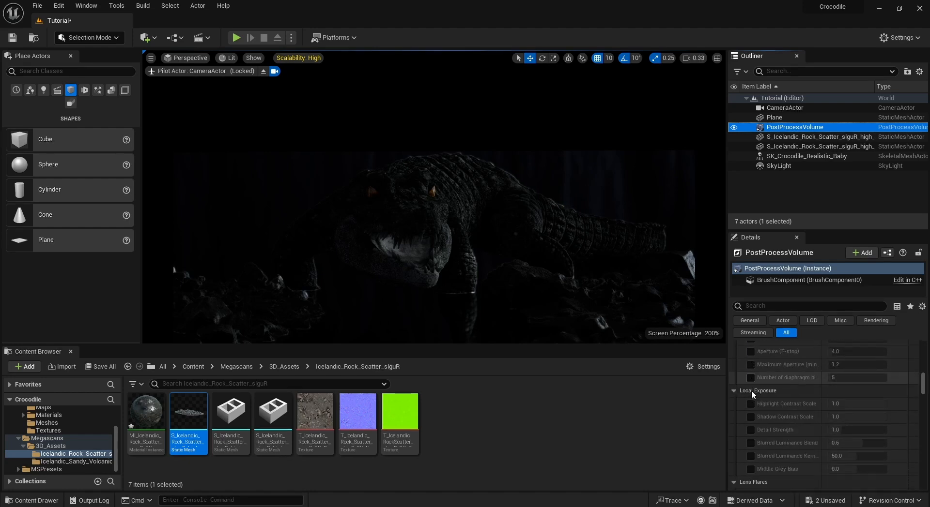
scroll(759, 395, "down", 8)
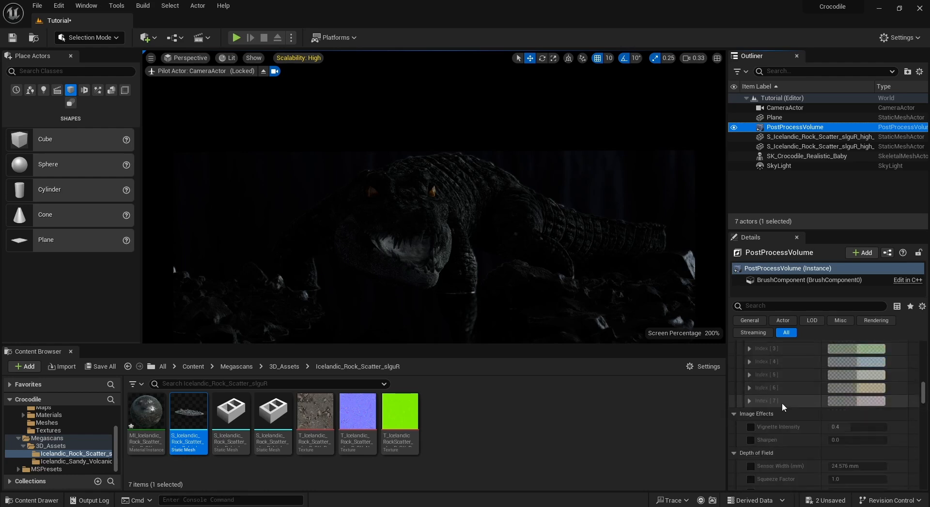
left_click(750, 404)
left_click(751, 417)
left_click(751, 431)
left_click(750, 444)
left_click(750, 457)
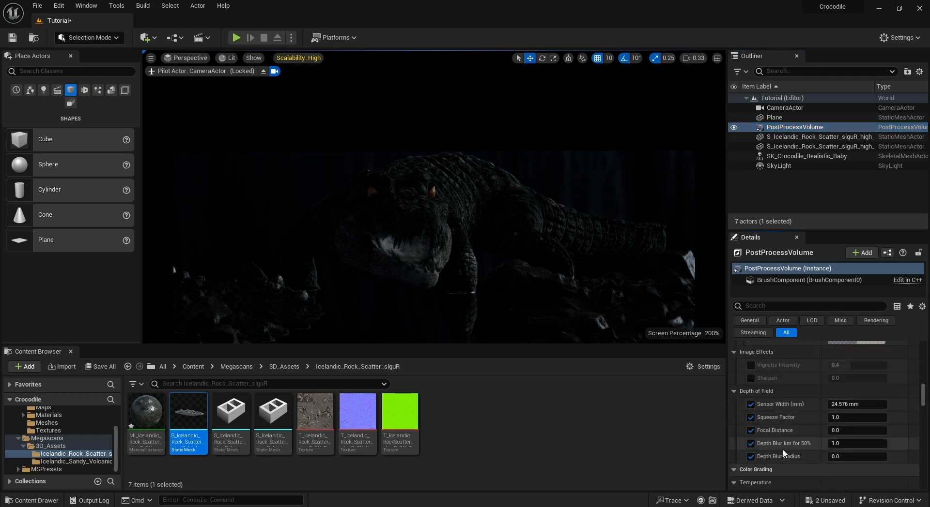
- Set the depth of field's Sensor Width to about 120 mm and its Focal Distance to 550
left_click(857, 404)
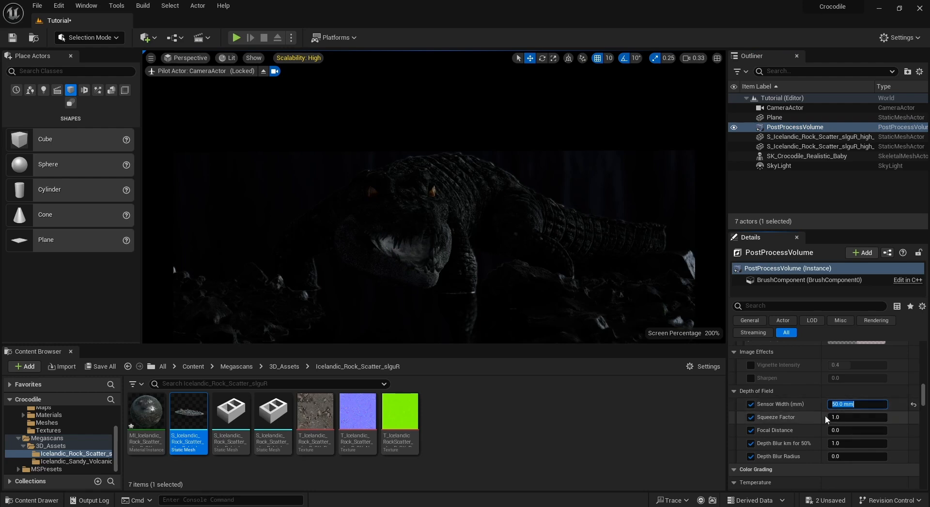
mouse_move(840, 430)
left_mouse_down()
mouse_move(871, 430)
mouse_move(843, 431)
mouse_move(853, 432)
left_mouse_up()
left_click(853, 433)
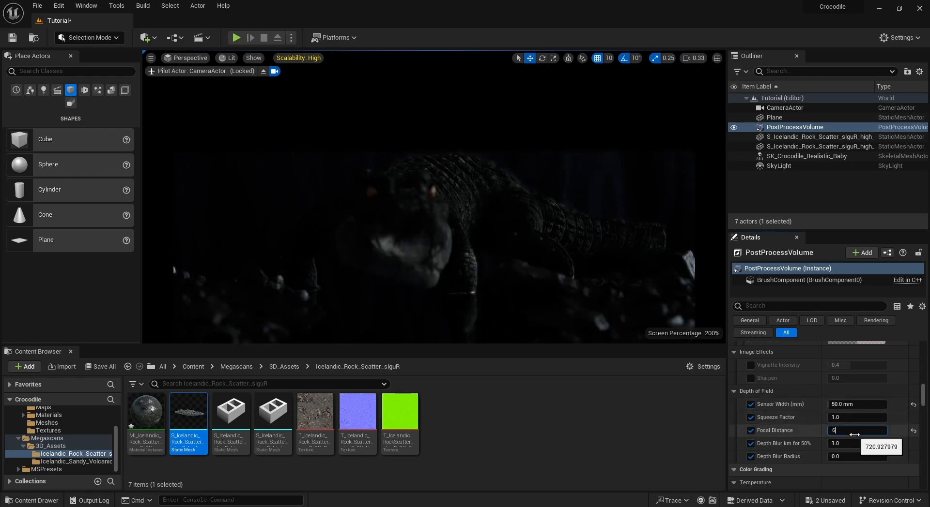
left_click_drag(855, 405, 893, 405)
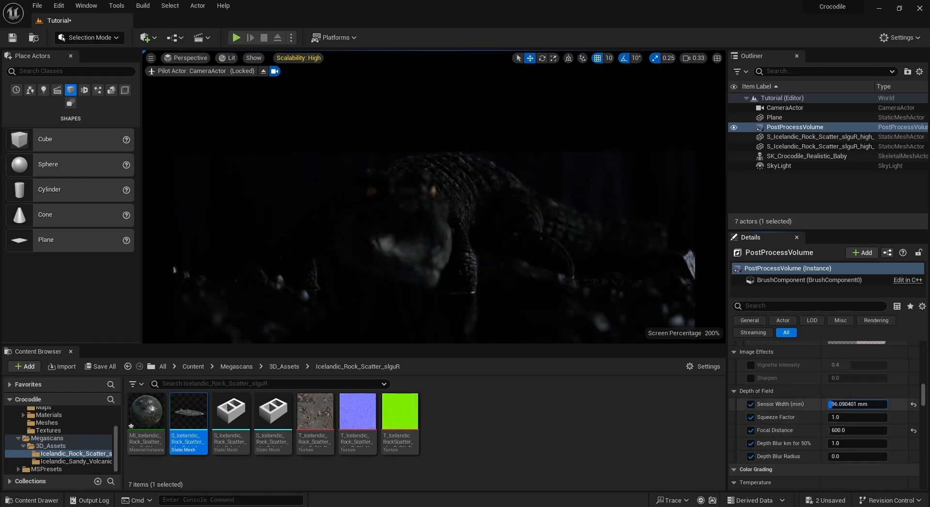
left_click(854, 431)
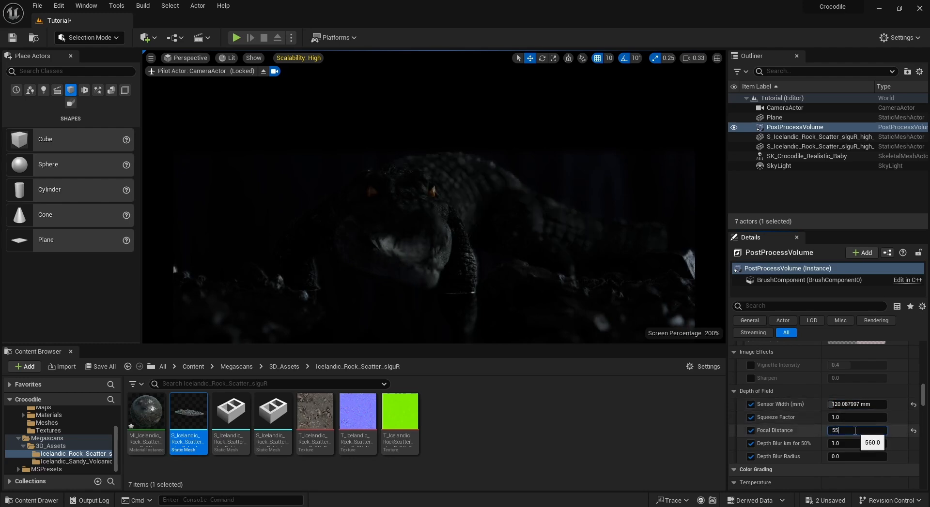
type("500")
key("Return")
left_click(716, 58)
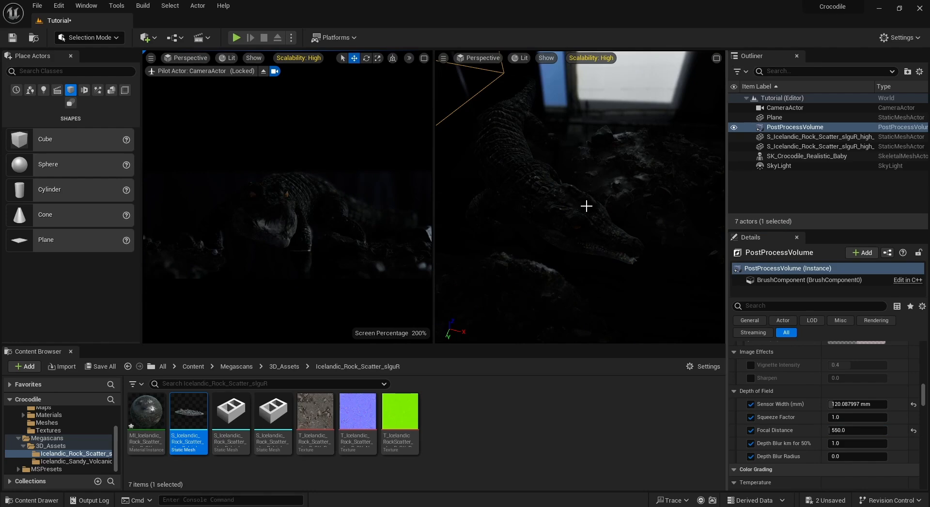
left_click(559, 456)
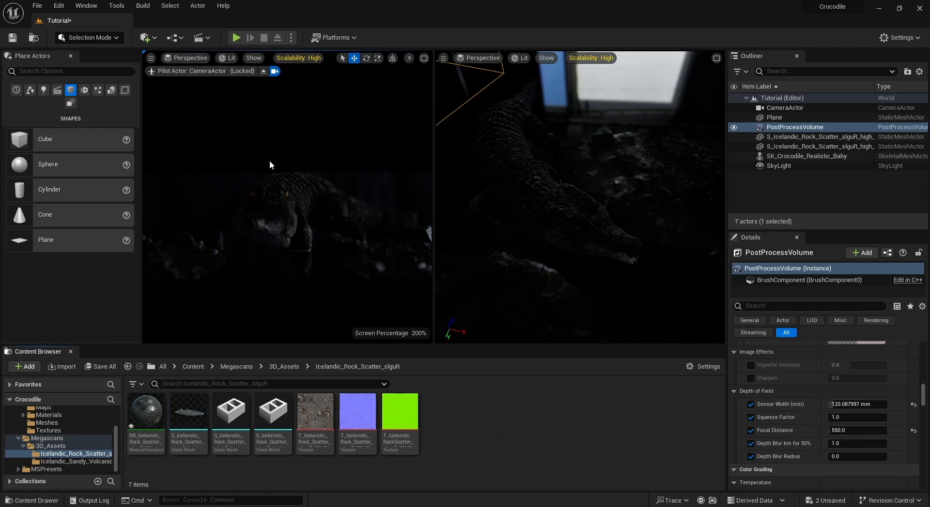
left_click(424, 58)
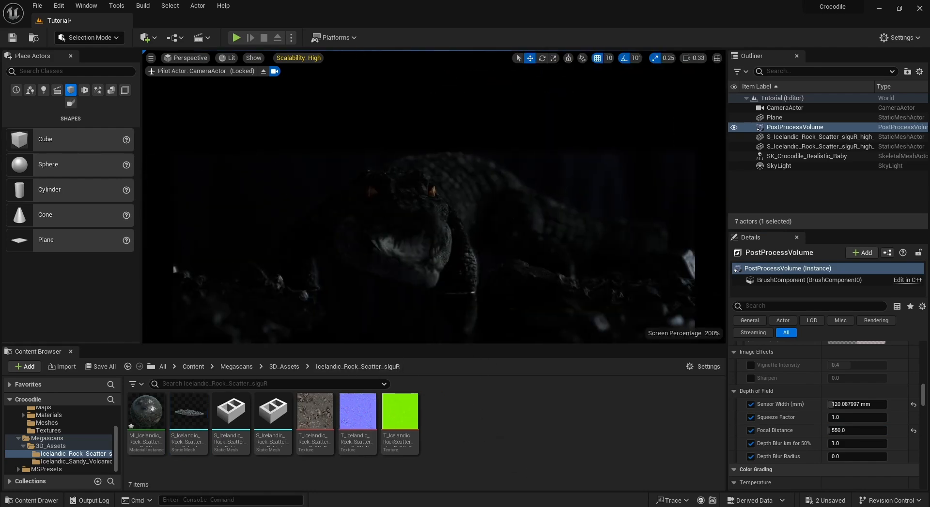
- Find the Icelandic Sandy Volcanic Rock mesh in the Megascans 3D assets and place it in the level
left_click(289, 367)
double_click(189, 414)
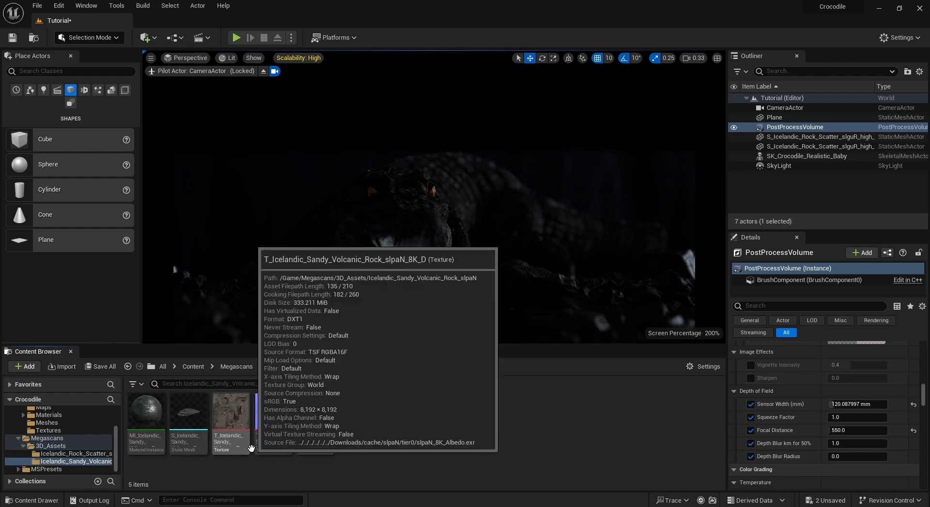
left_click(282, 371)
double_click(161, 418)
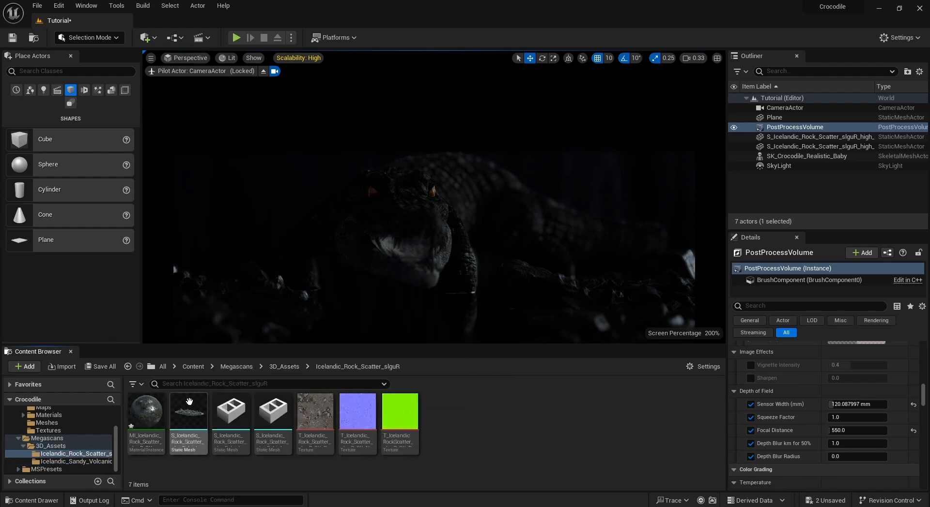
left_click(285, 368)
left_click(197, 415)
double_click(197, 415)
left_click_drag(188, 414, 257, 167)
- Move the volcanic rock into the background beside the crocodile and rotate it about -60° around Z, using a second perspective view
left_click(717, 58)
right_click_drag(626, 140, 596, 124)
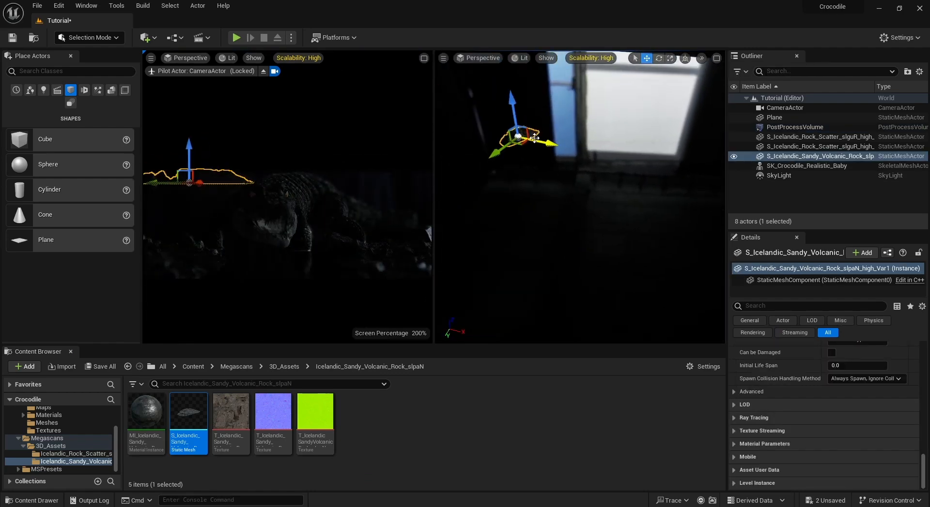
left_click_drag(551, 144, 717, 178)
right_click_drag(631, 204, 717, 194)
left_click_drag(572, 193, 648, 239)
key("e")
left_click_drag(564, 252, 579, 259)
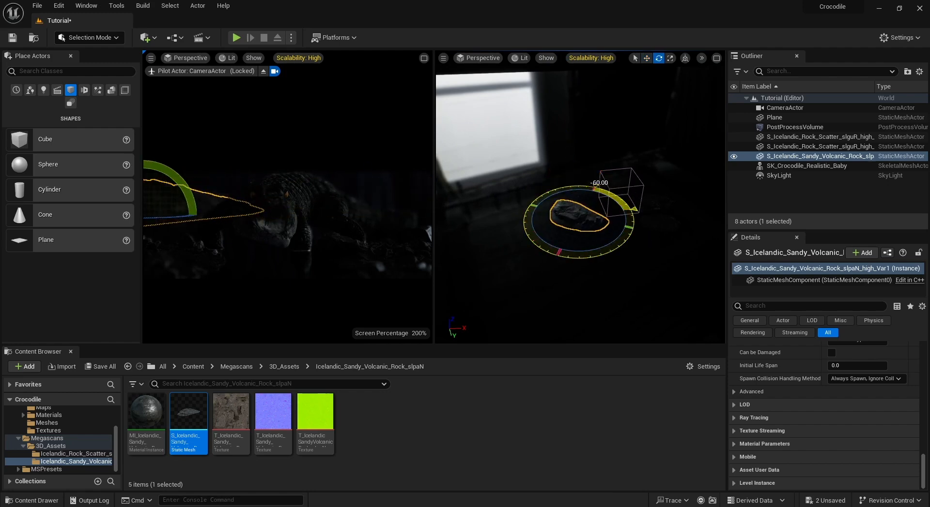
key("w")
left_click_drag(594, 211, 534, 208)
- Duplicate the volcanic rock to the opposite side of the background, restore the full camera view and deselect it
left_click_drag(190, 193, 386, 203, "alt")
key("e")
key("w")
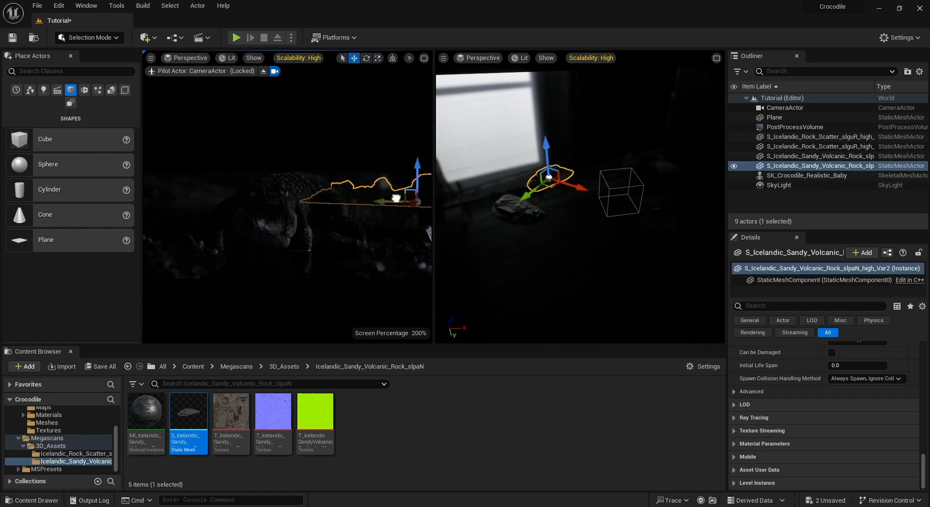
left_click(424, 58)
left_click(479, 121)
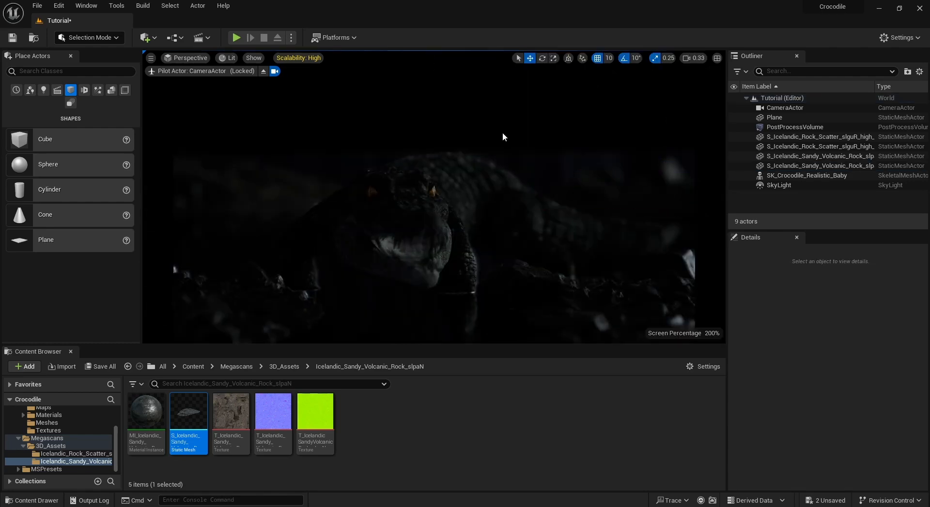
- Add an Exponential Height Fog actor to the scene and enable its Volumetric Fog
left_click(43, 89)
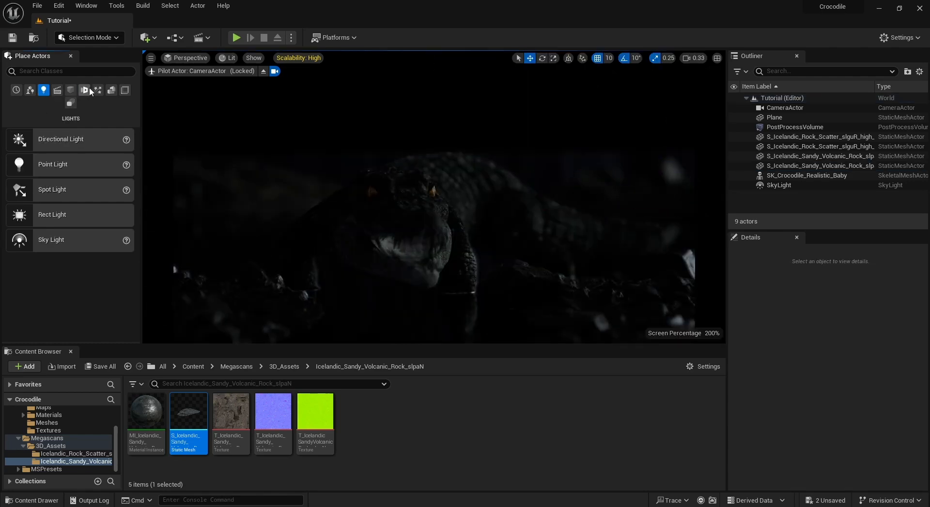
left_click(97, 90)
left_click_drag(387, 166, 387, 166)
scroll(820, 426, "down", 10)
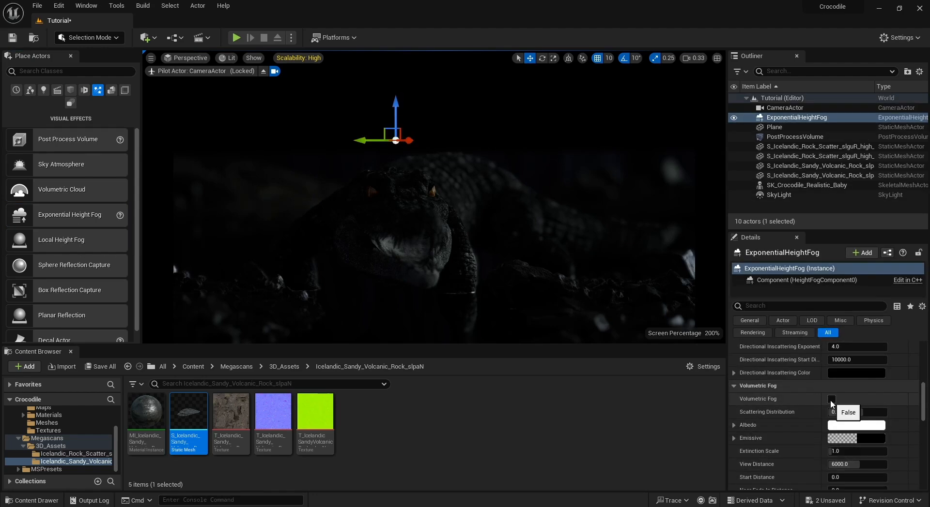
scroll(831, 405, "down", 3)
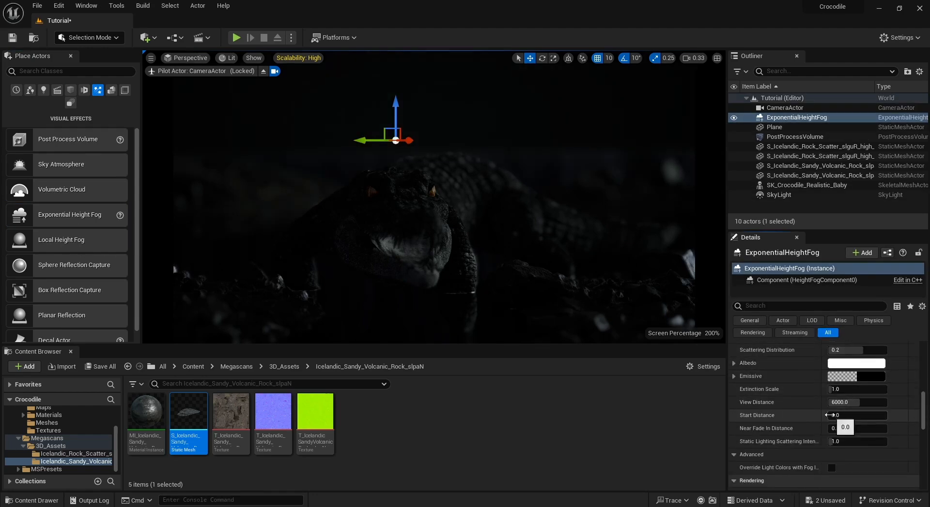
- Set the volumetric fog's Emissive colour to a dark grey with a value of about 0.078 and deselect the fog
left_click(874, 392)
left_click_drag(799, 379, 806, 377)
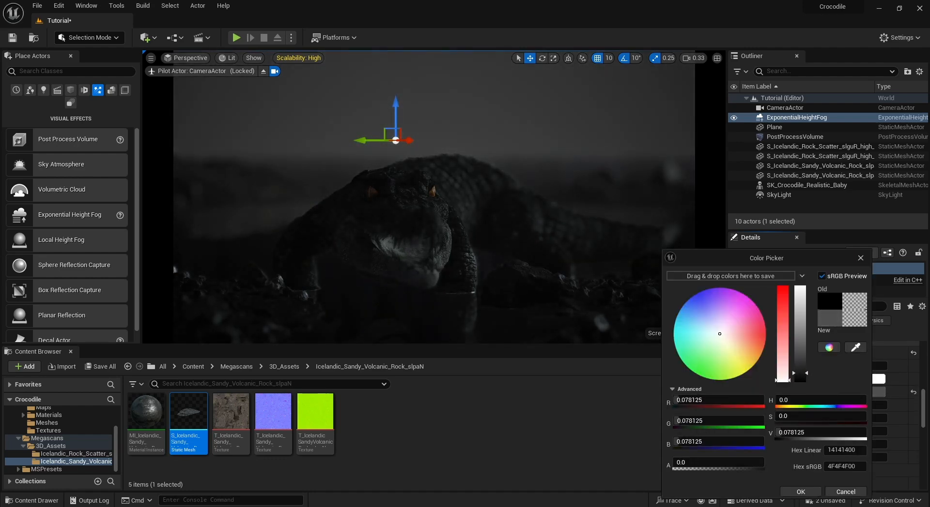
left_click(800, 492)
left_click(733, 119)
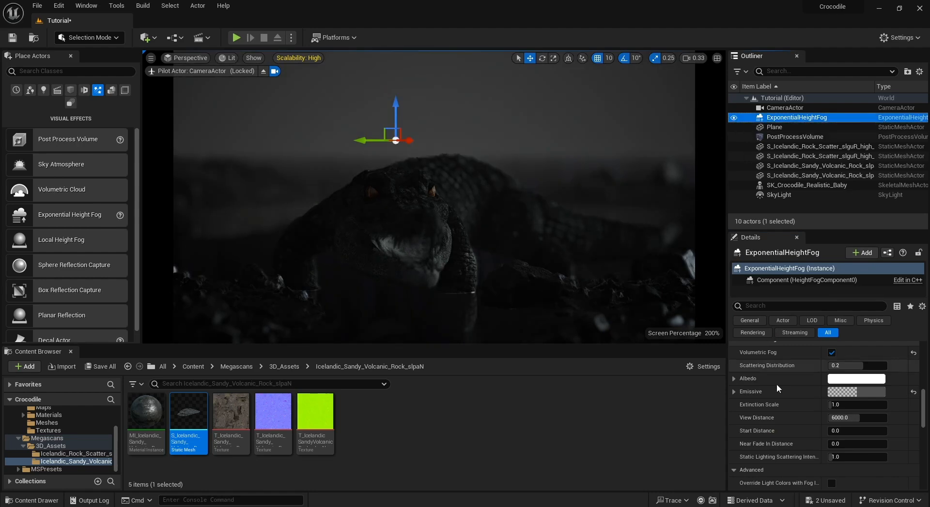
left_click(547, 131)
- Add a Rect Light low in front of the crocodile using a second perspective view, and rotate it to light the head
left_click(717, 57)
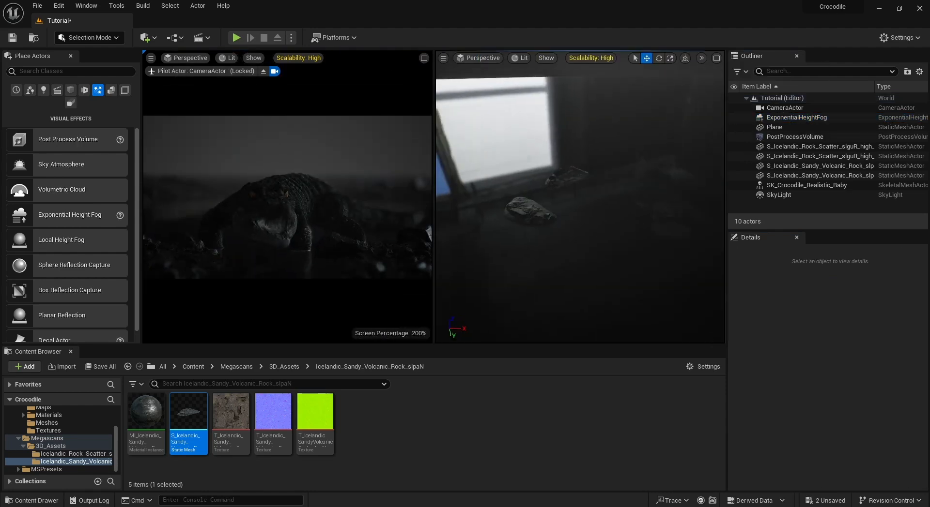
right_click_drag(580, 197, 552, 160)
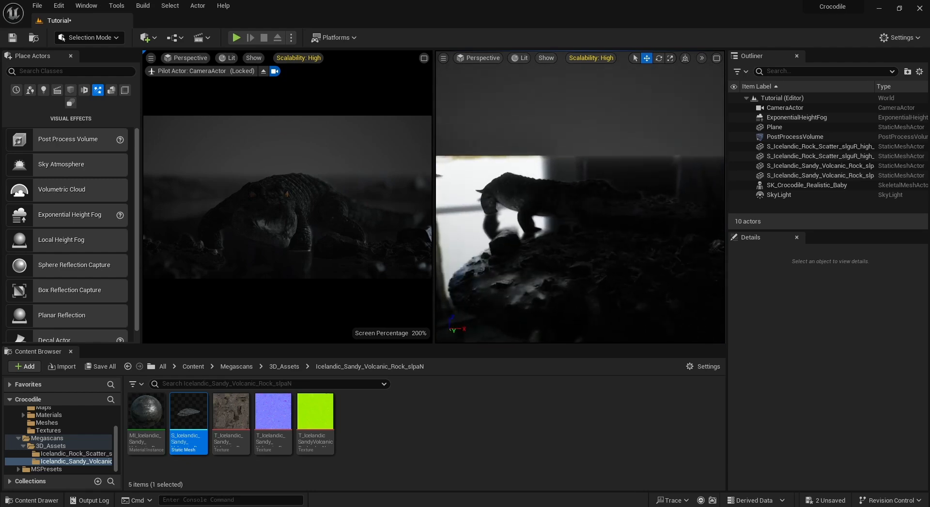
left_click(56, 91)
left_click(44, 91)
left_click_drag(68, 212, 511, 294)
right_click_drag(581, 268, 581, 283)
key("e")
mouse_move(518, 245)
left_mouse_down()
mouse_move(542, 249)
mouse_move(511, 243)
left_mouse_up()
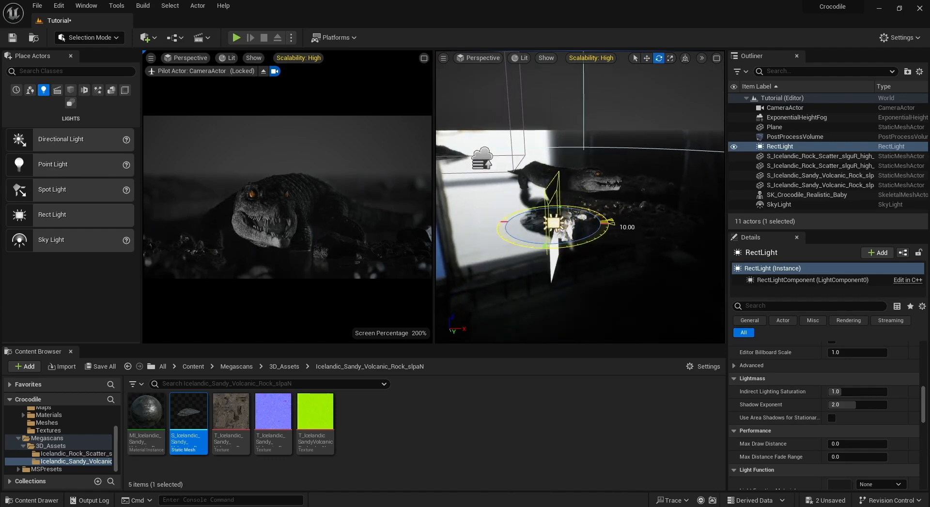
- Move the rect light sideways and lower it slightly to adjust the lighting on the crocodile's face
key("w")
left_click_drag(578, 224, 562, 206)
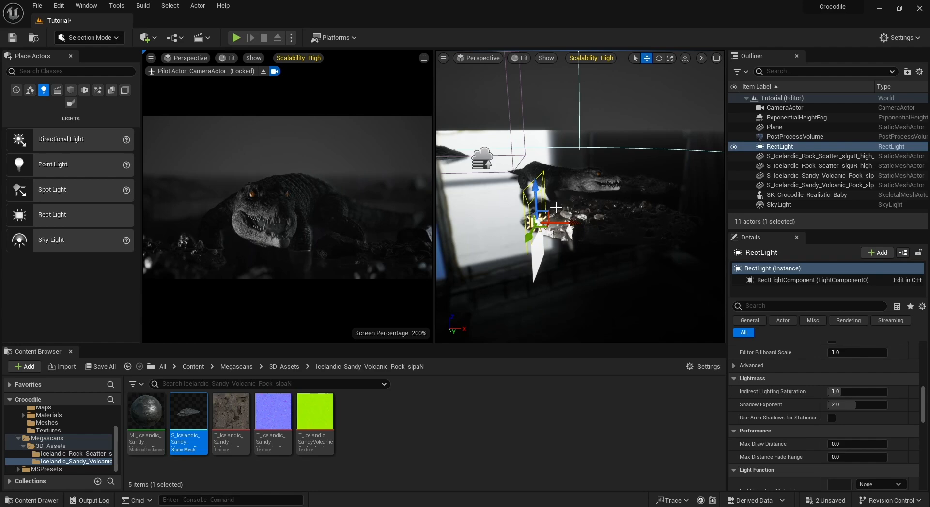
left_click_drag(532, 199, 540, 210)
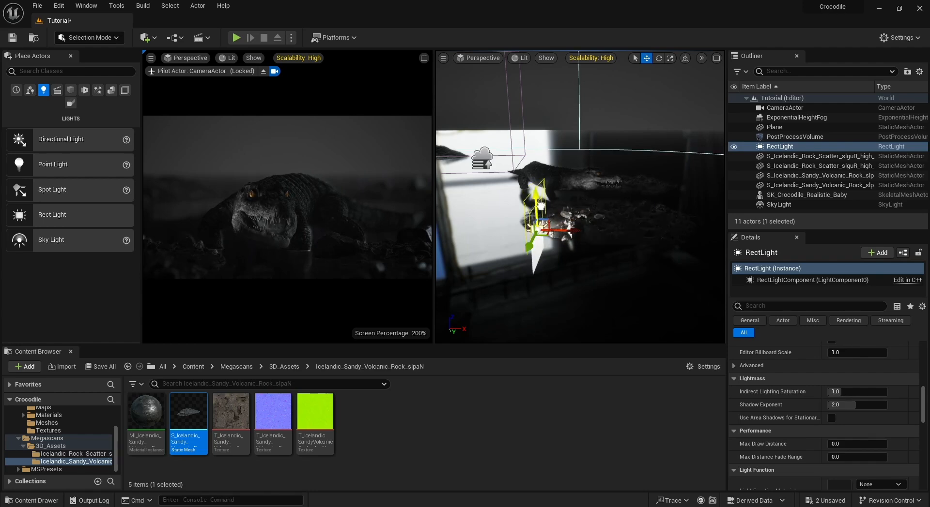
- Add a Spot Light above and behind the crocodile's body, adjust its position, and restore the full camera view
right_click_drag(565, 177, 485, 211)
left_click_drag(57, 189, 484, 77)
right_click_drag(485, 78, 474, 63)
left_click_drag(536, 188, 526, 150)
right_click_drag(527, 149, 506, 158)
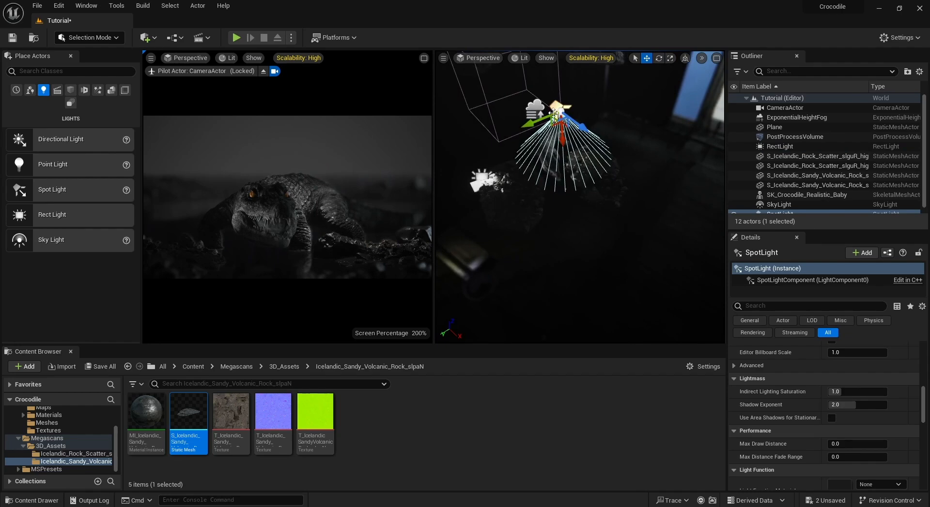
left_click_drag(560, 120, 559, 114)
right_click_drag(558, 114, 556, 106)
left_click_drag(562, 122, 569, 102)
scroll(785, 440, "up", 10)
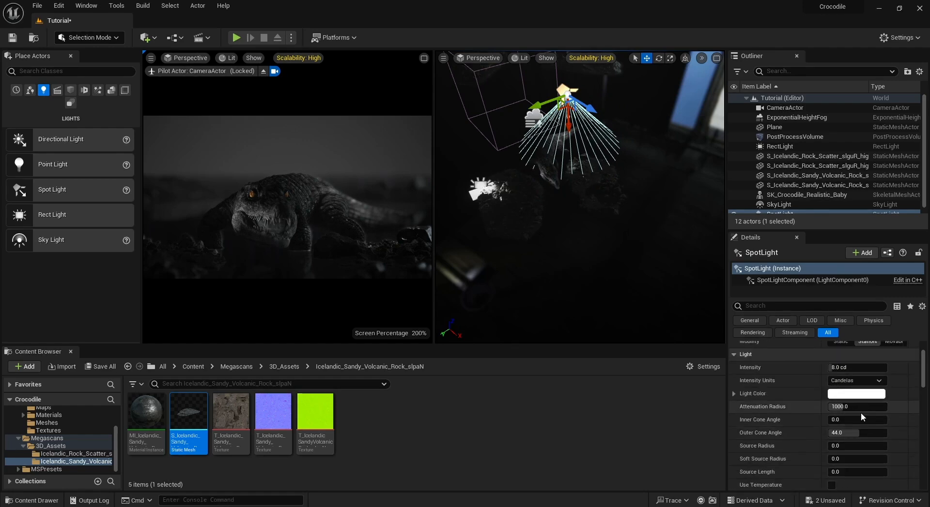
left_click(424, 58)
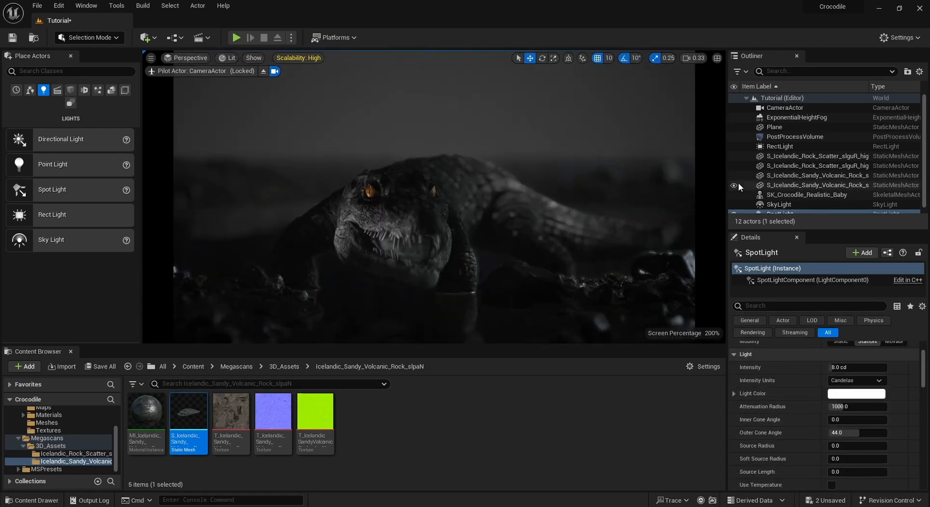
- Set the post process volume's global colour grading Gamma to 0.8
left_click(799, 137)
scroll(812, 419, "down", 10)
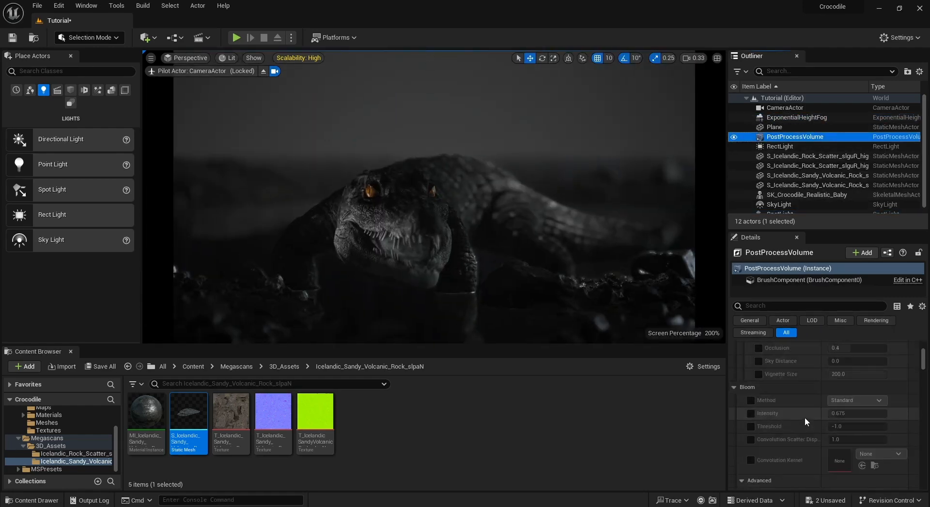
scroll(813, 419, "down", 10)
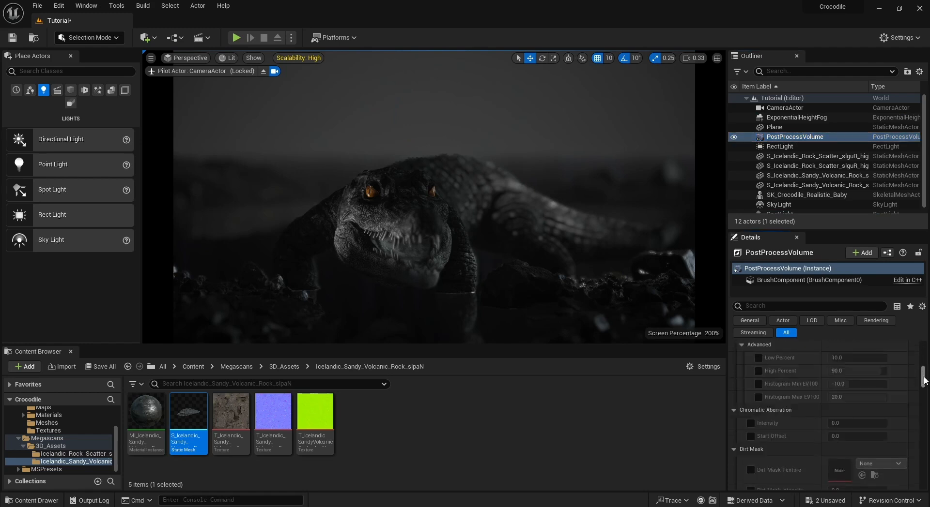
scroll(805, 409, "down", 15)
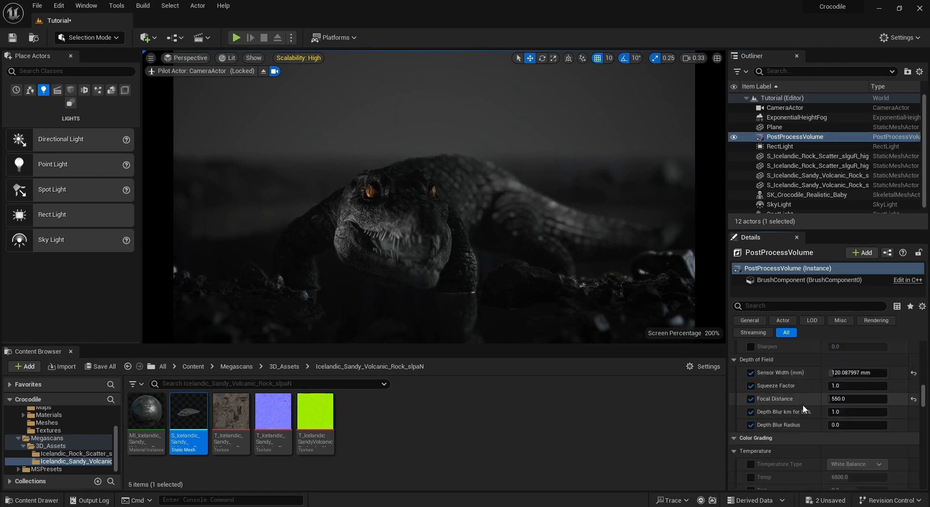
left_click(751, 404)
scroll(775, 416, "down", 2)
left_click(791, 415)
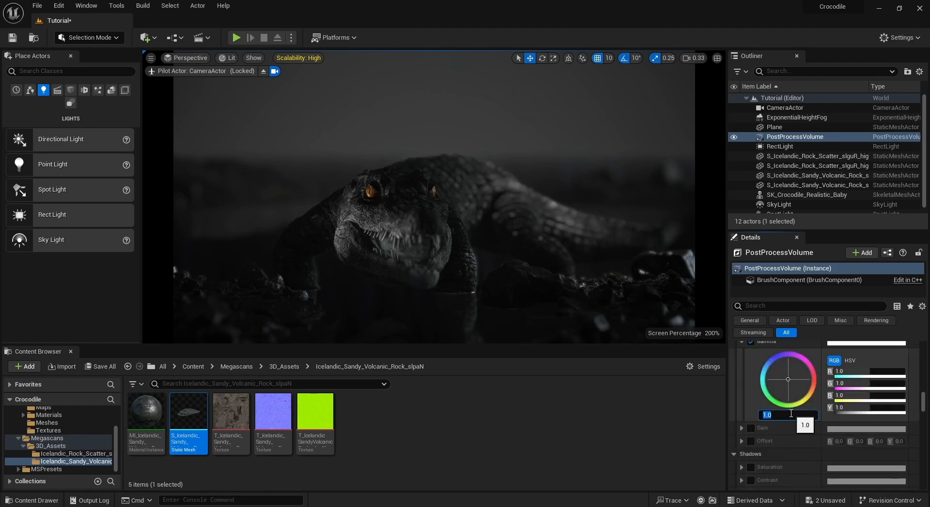
type("0.8")
key("Return")
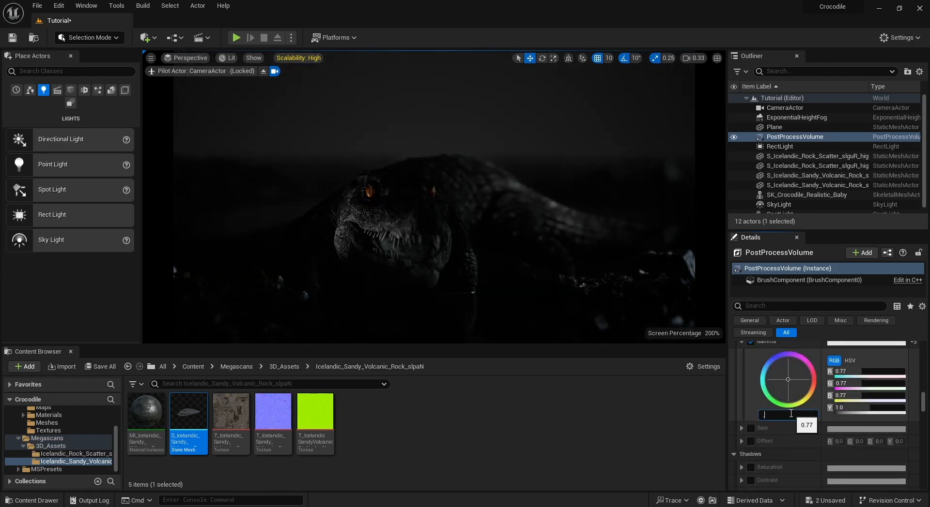
- Enable the Film Slope override in the post process volume and set it to 0.6
scroll(794, 412, "down", 10)
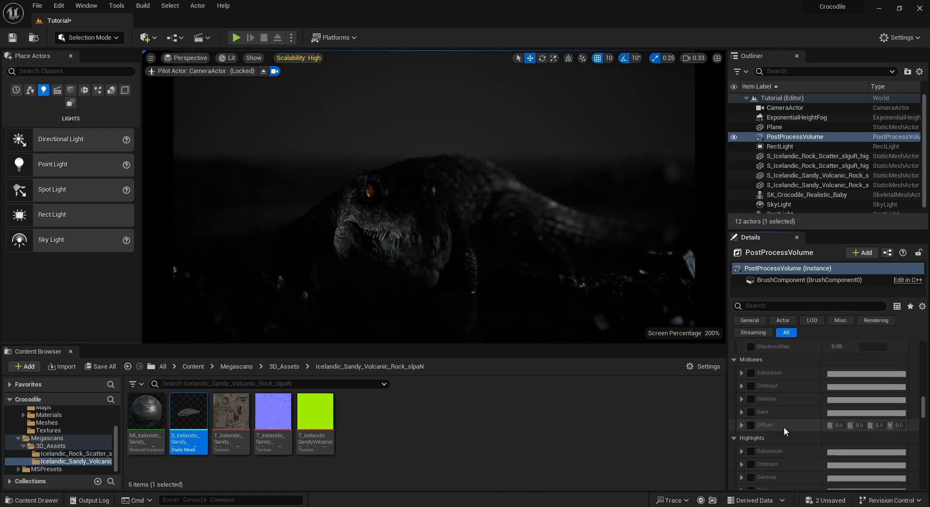
type("slope")
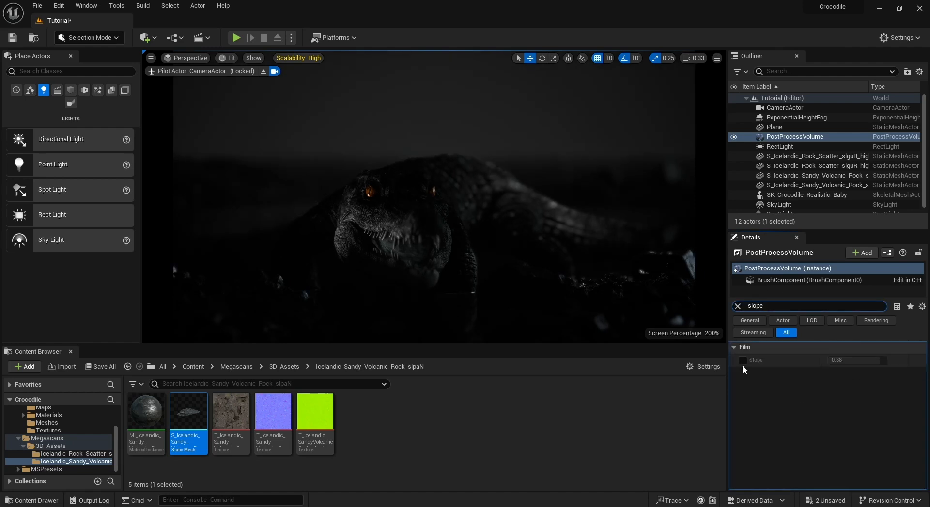
left_click(743, 360)
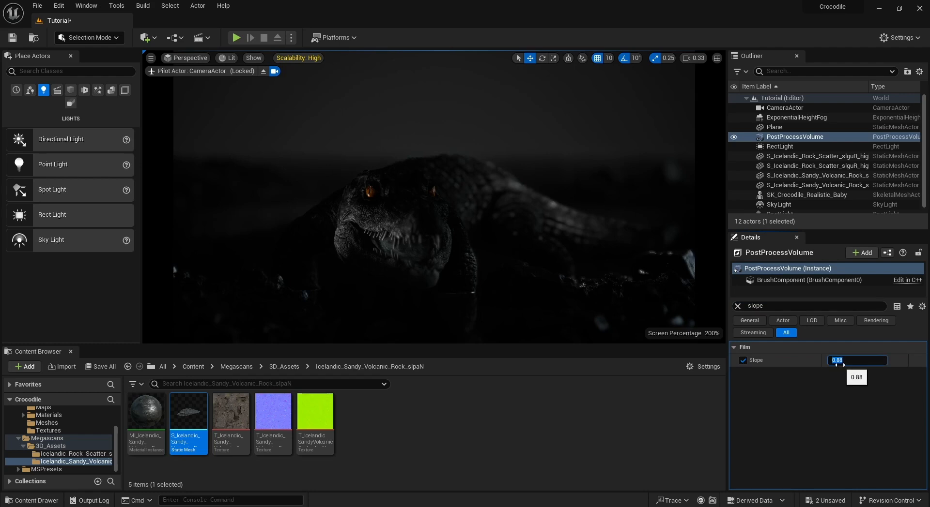
type("0.7")
key("Return")
type("0.6")
key("Return")
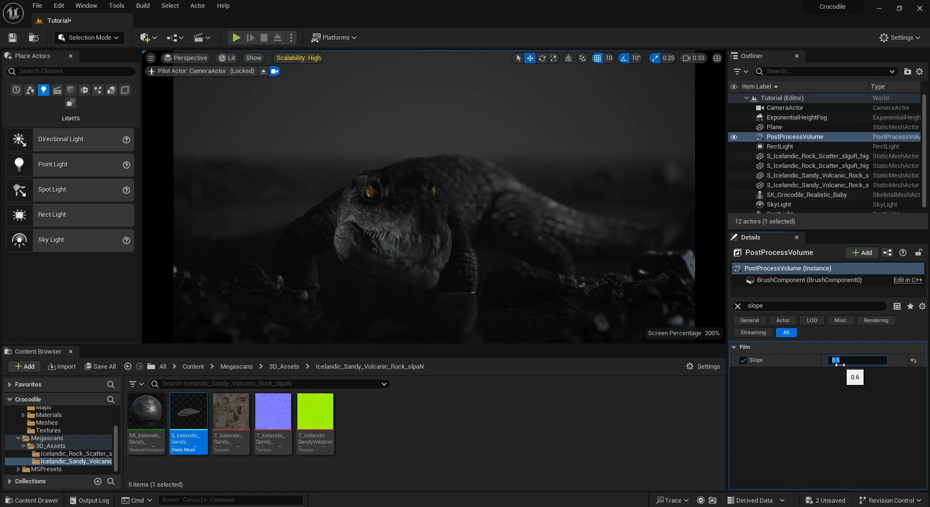
- Enable the post process volume's Chromatic Aberration Intensity and set it to 1.5
left_click(738, 306)
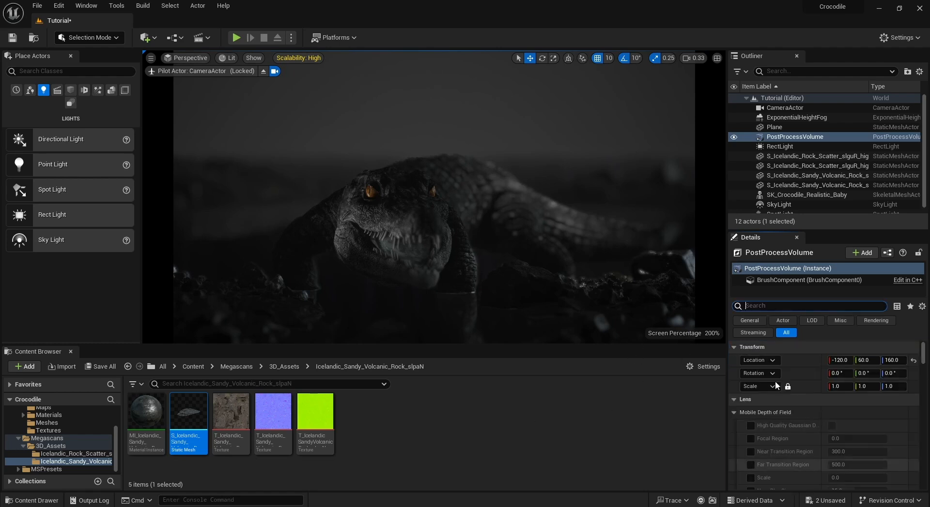
type("chro")
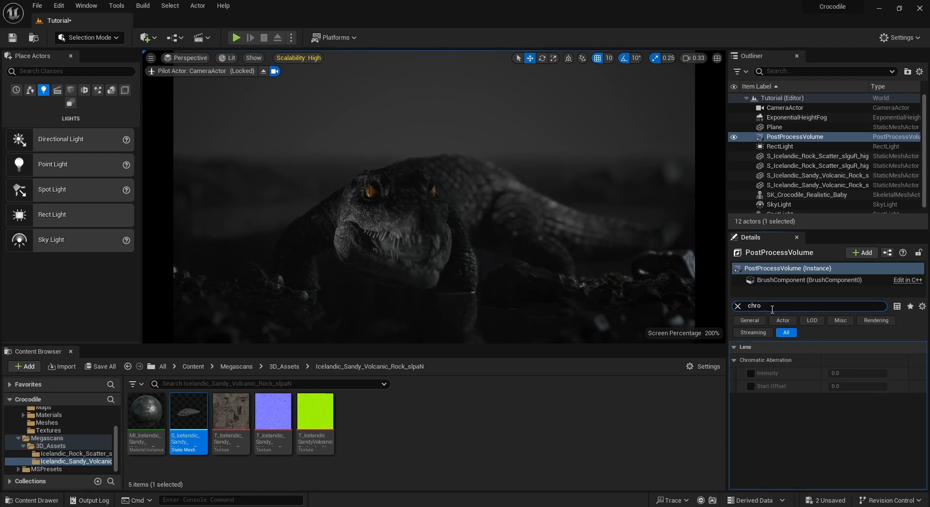
left_click(750, 374)
left_click(846, 372)
type("2")
key("Return")
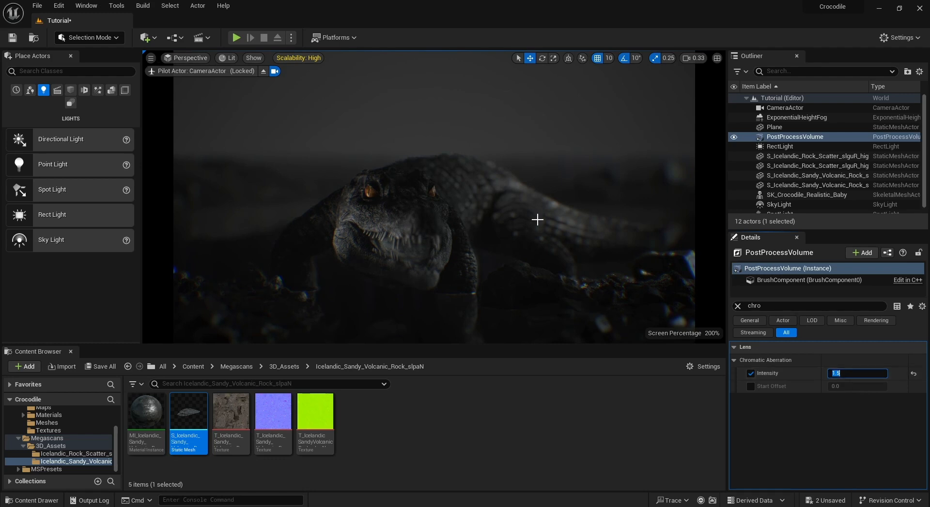
- Look through the post process volume's settings from colour grading down to the Film Grain section
left_click(738, 307)
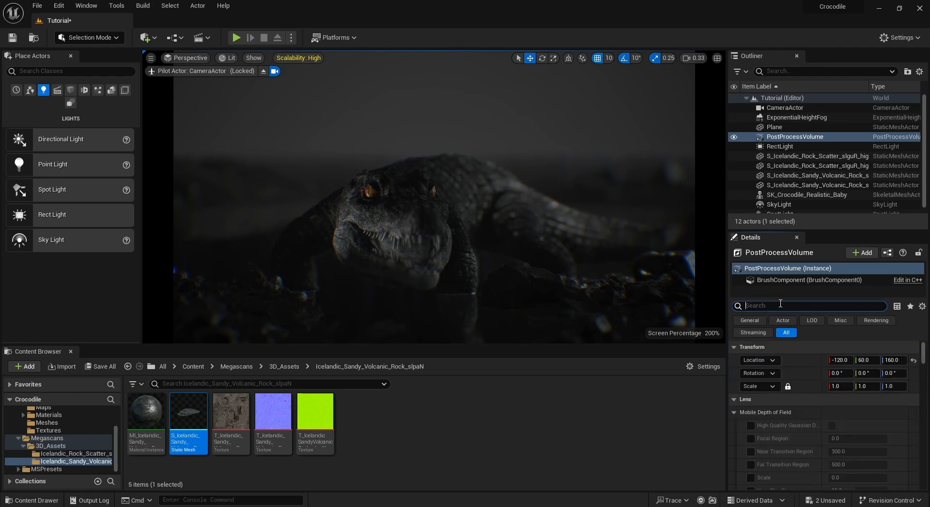
scroll(782, 419, "down", 10)
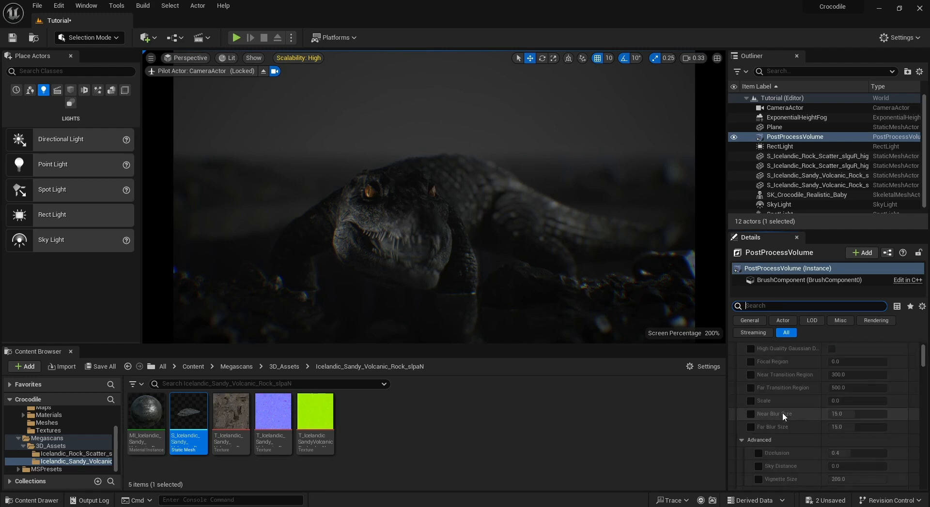
left_click_drag(923, 361, 925, 389)
scroll(790, 381, "down", 6)
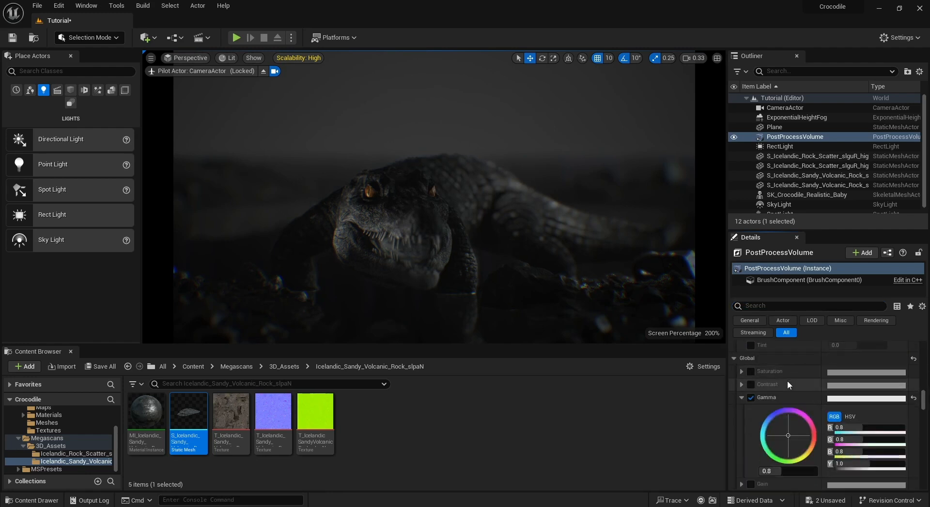
scroll(783, 402, "down", 2)
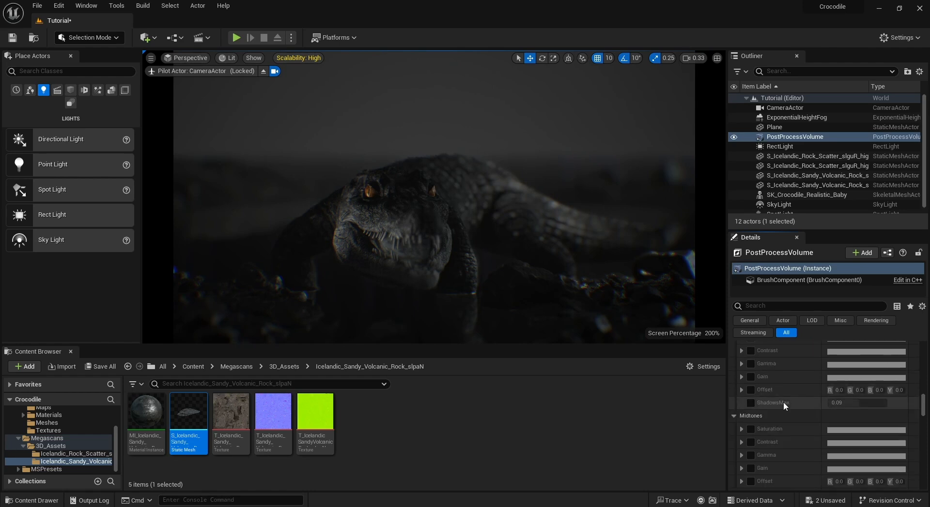
scroll(783, 402, "down", 10)
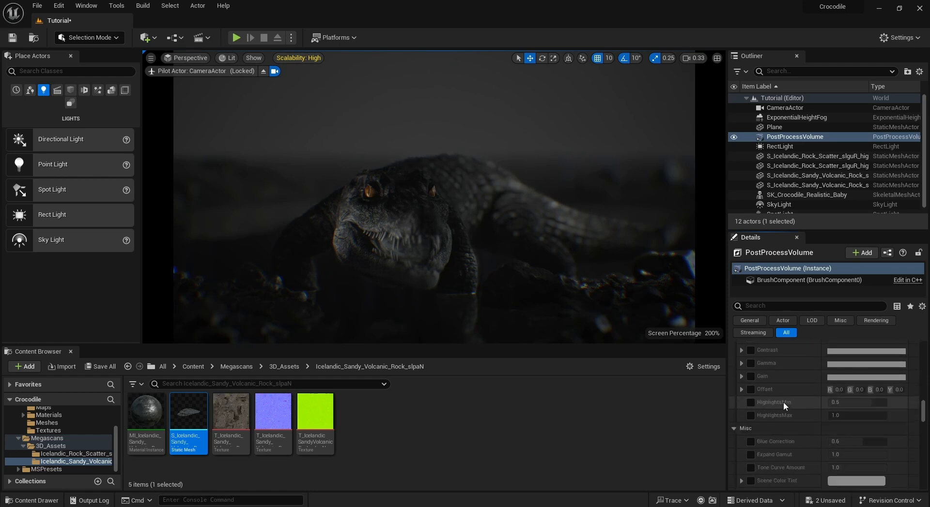
scroll(783, 404, "down", 10)
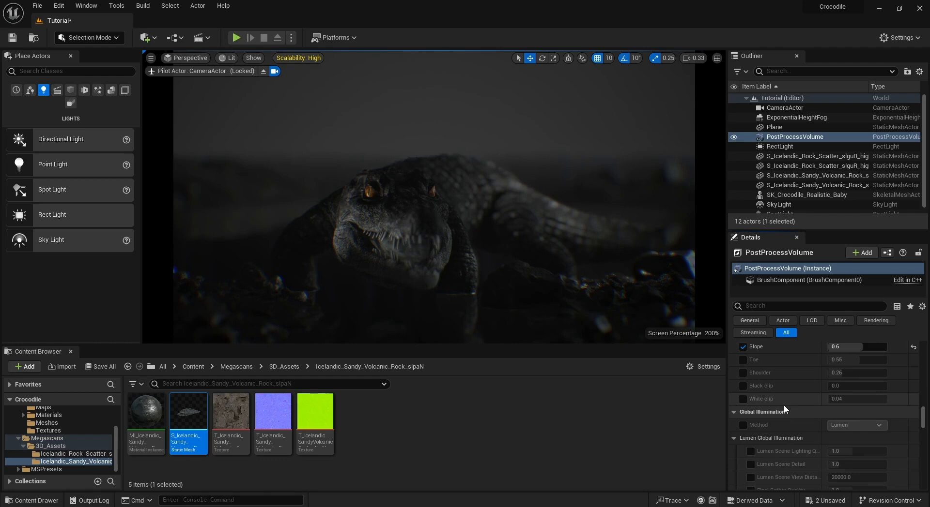
scroll(784, 405, "down", 8)
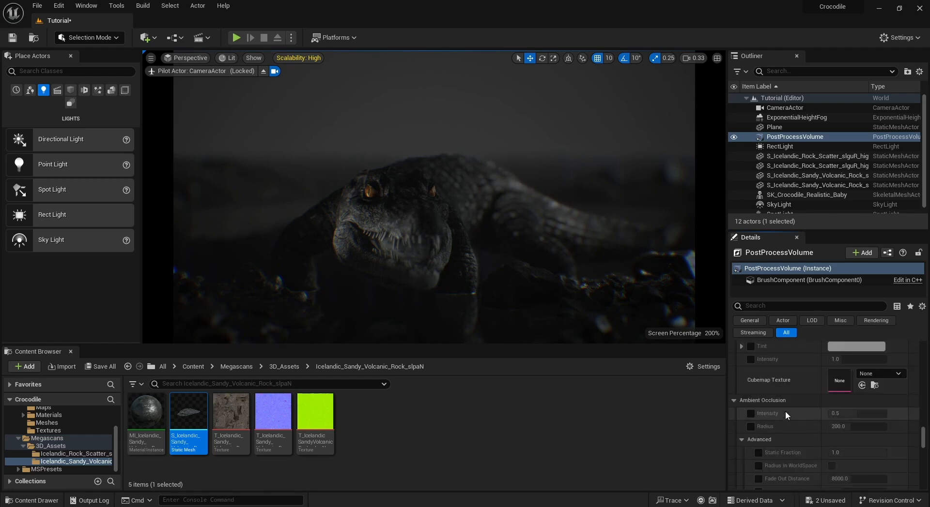
scroll(785, 411, "down", 8)
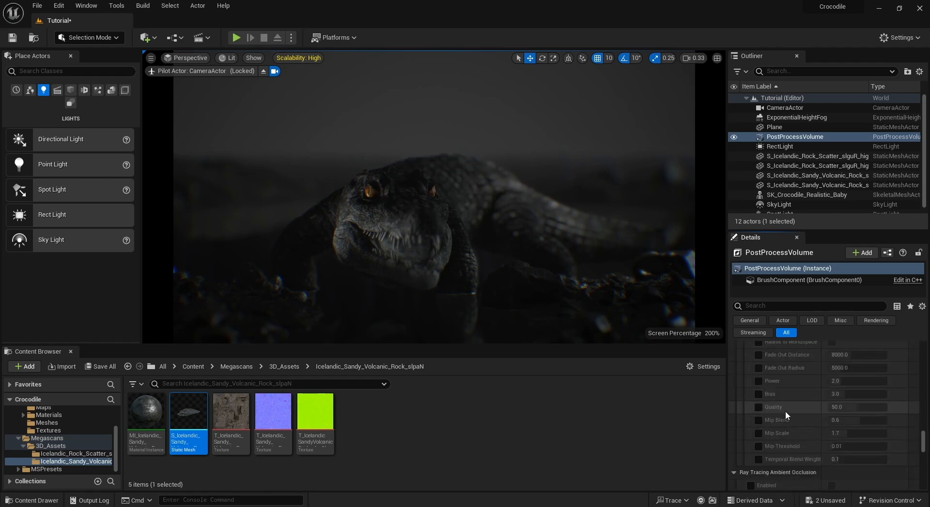
left_click(462, 120)
left_click(794, 136)
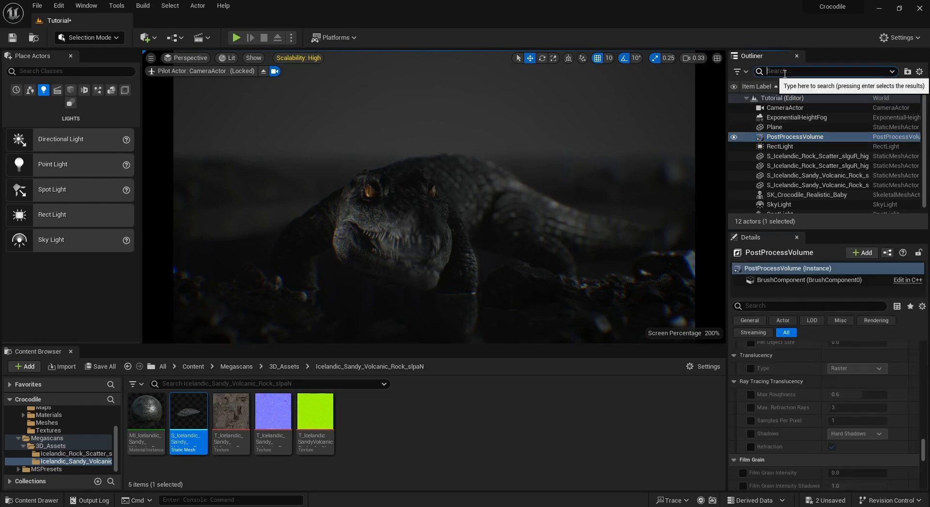
- Find the film grain settings, enable Film Grain Intensity at 2.0, and deselect the post process volume
left_click(784, 72)
type("gt")
key("BackSpace")
key("BackSpace")
left_click(778, 303)
type("gra")
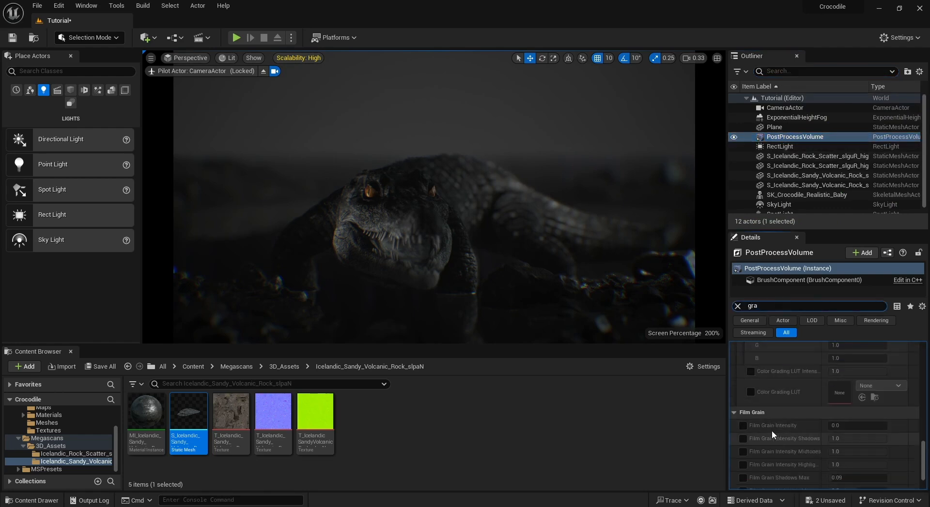
left_click(743, 425)
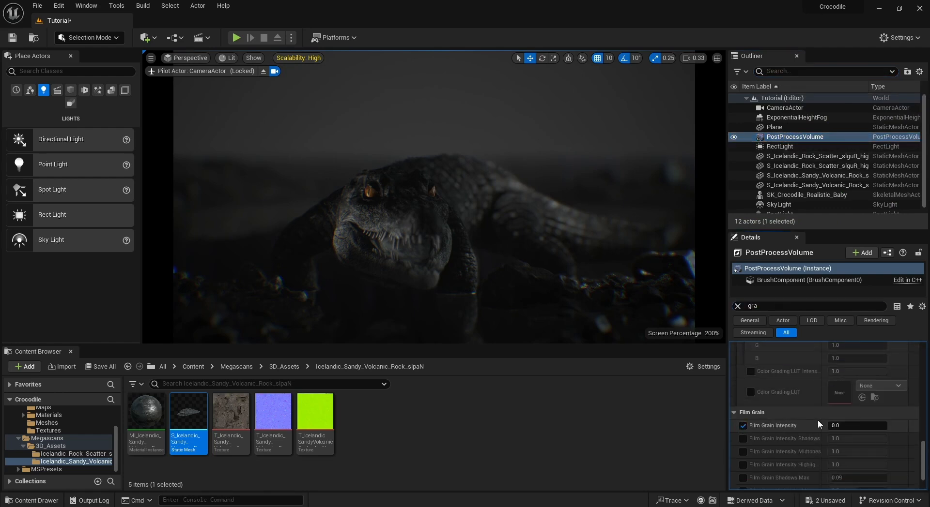
left_click(861, 426)
key("Escape")
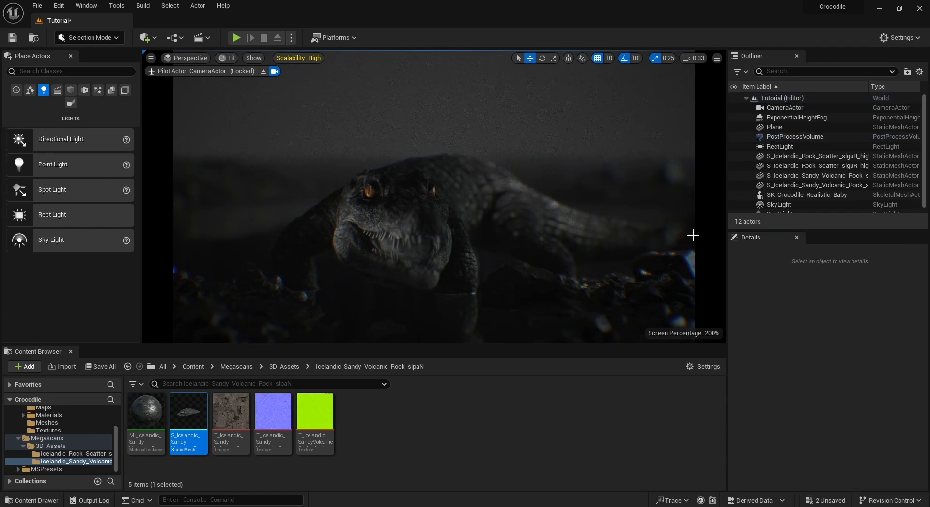
- Turn off Realtime rendering for the camera viewport
left_click(188, 57)
left_click(151, 58)
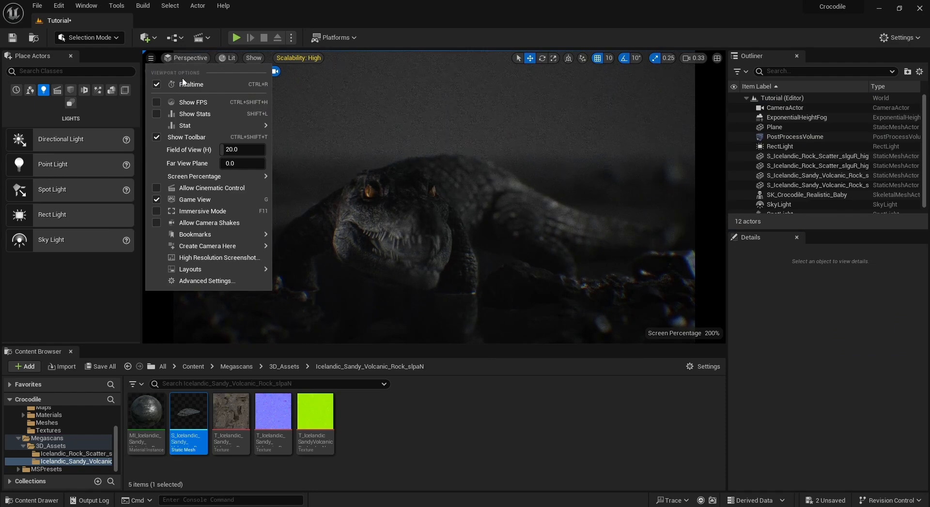
left_click(189, 82)
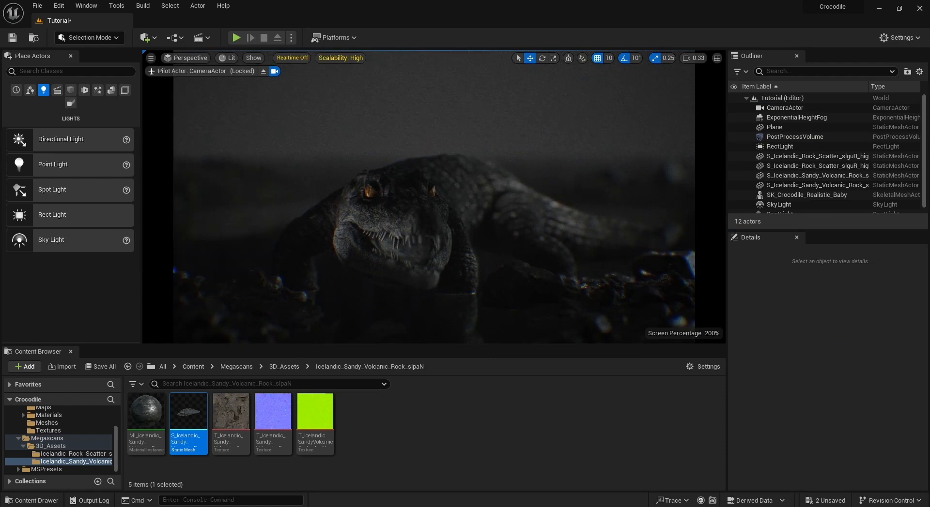
- Open the post process volume's Film Grain Intensity for editing and clear the property search filter
left_click(780, 137)
left_click(850, 426)
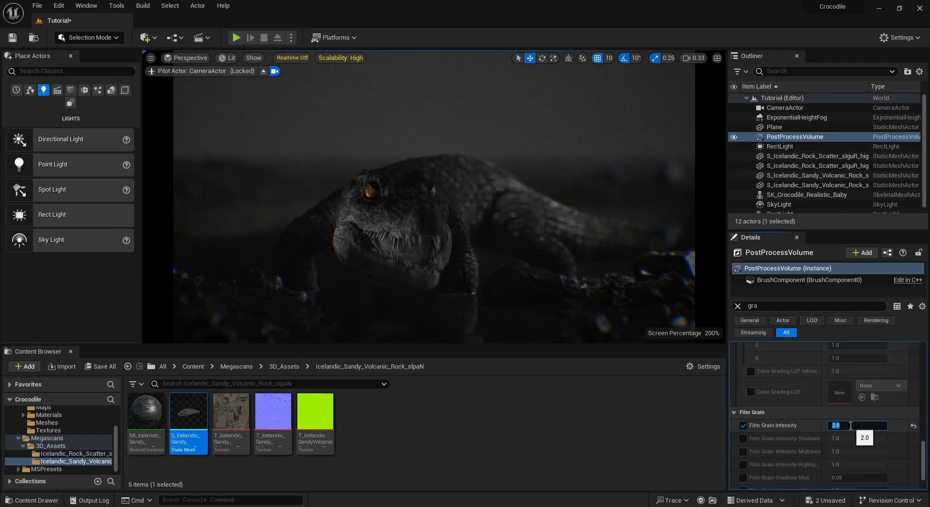
left_click(367, 108)
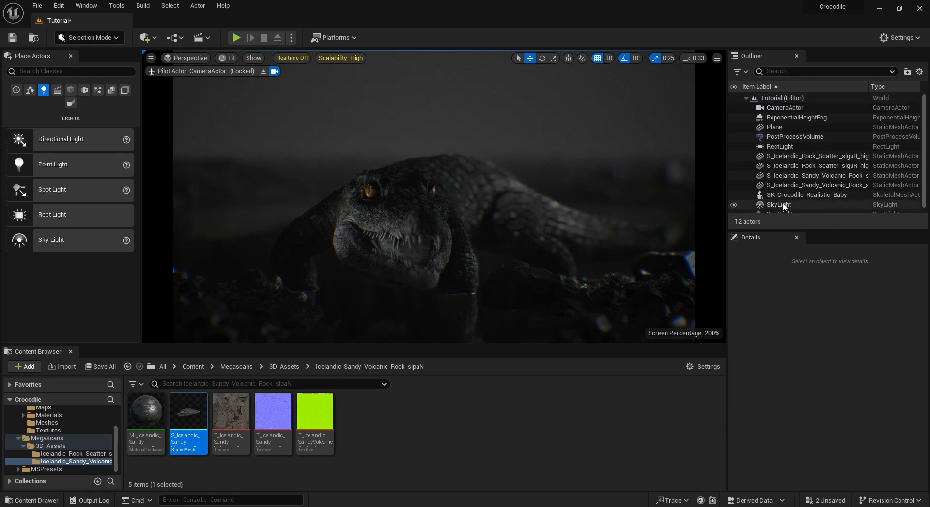
left_click(820, 146)
left_click(818, 137)
left_click(738, 307)
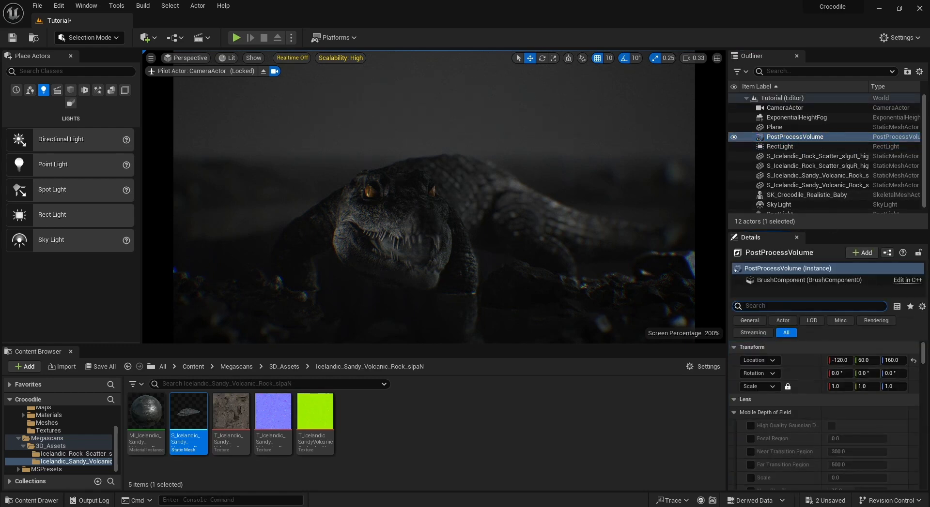
- Set the rect light's intensity to 40 cd and return to the two-viewport layout
left_click(782, 147)
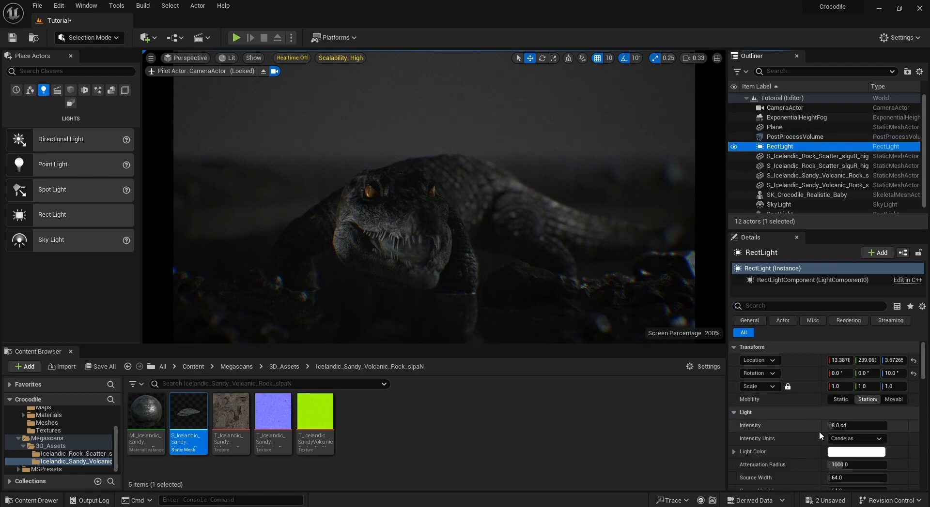
left_click(846, 425)
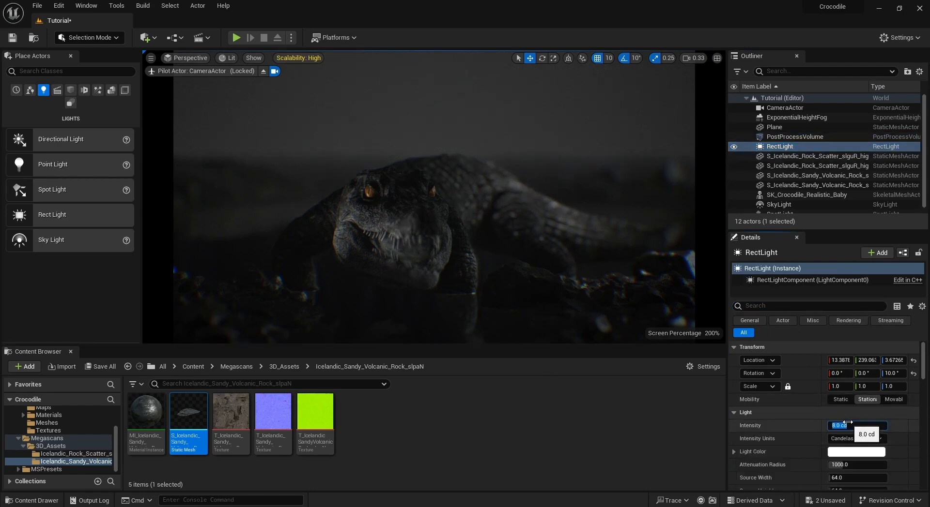
type("20")
key("Return")
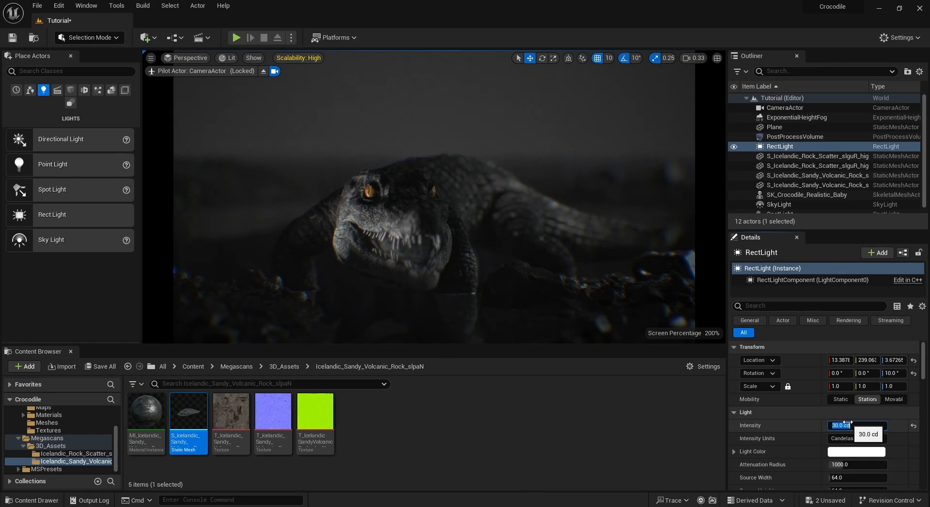
type("50")
key("Return")
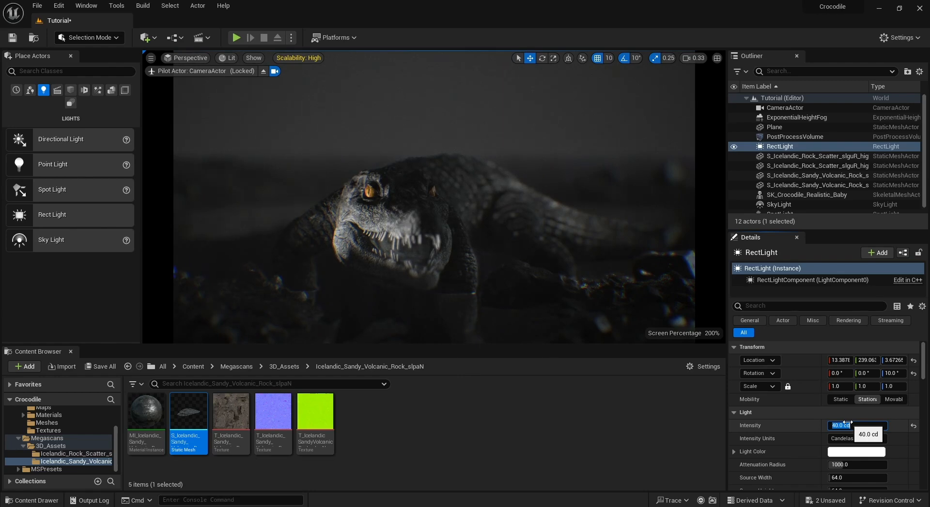
left_click(716, 58)
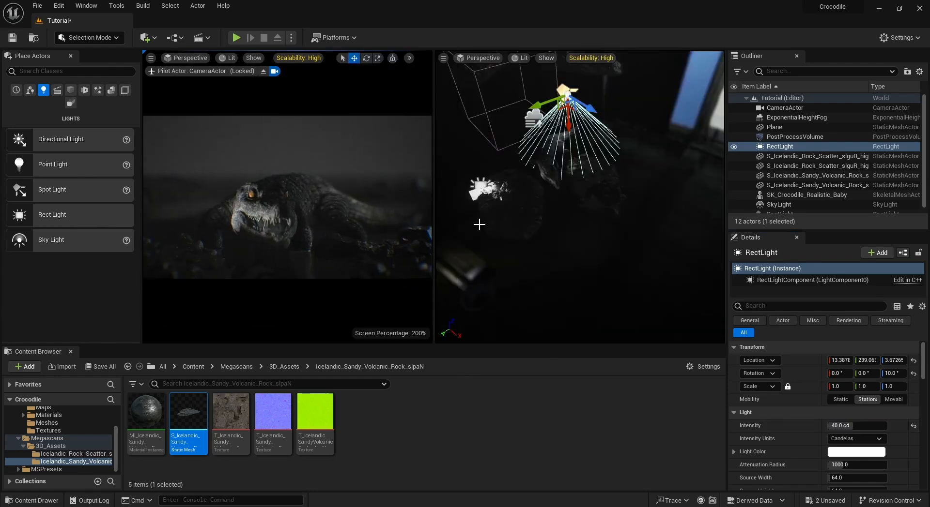
right_click_drag(580, 197, 586, 169)
key("w")
left_click_drag(48, 197, 576, 151)
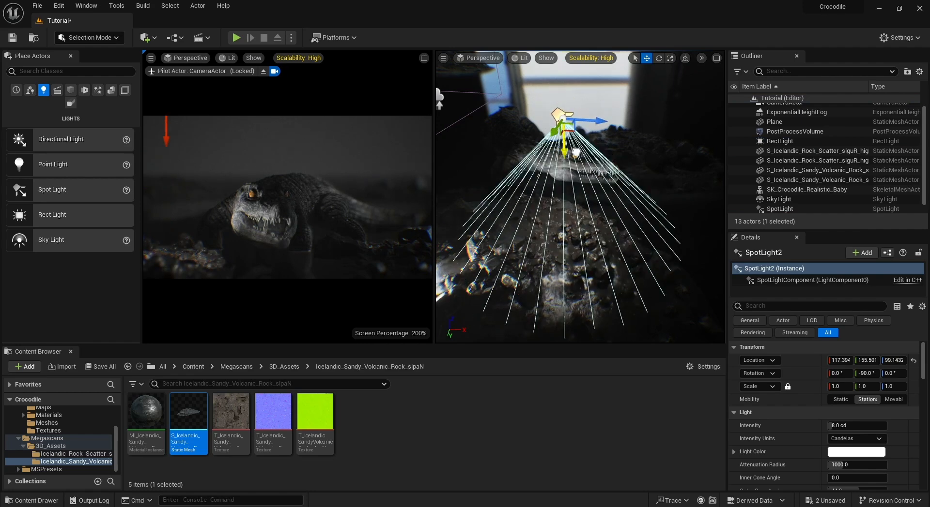
right_click_drag(599, 132, 633, 122)
left_click_drag(455, 176, 444, 187)
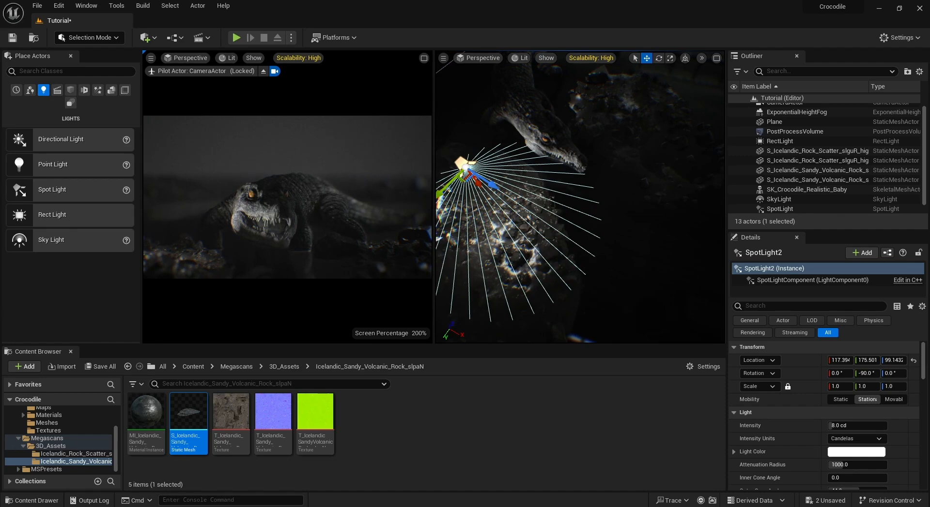
key("Delete")
- Move the rect light to about X 67, Y 237, Z 34 and rotate it to about -70° around Z
right_click_drag(525, 207, 488, 197)
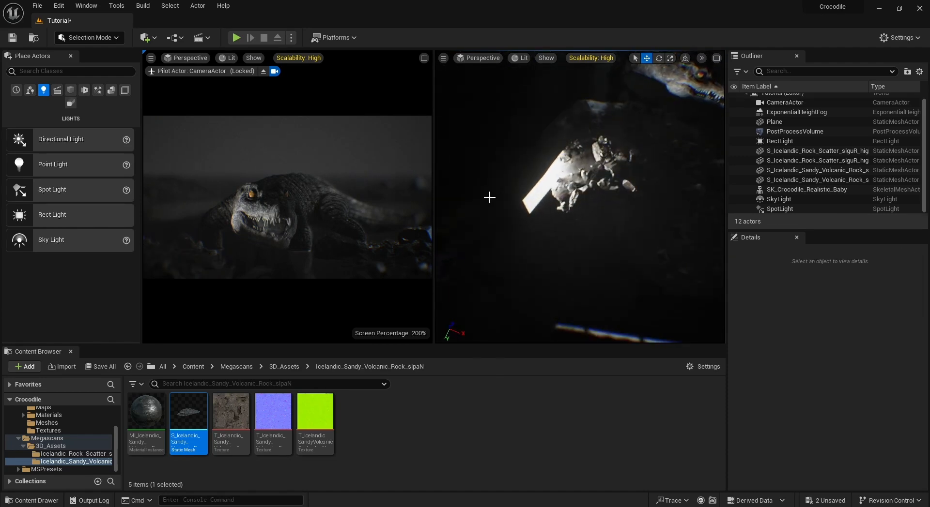
mouse_move(551, 188)
right_mouse_down()
mouse_move(554, 200)
mouse_move(551, 180)
mouse_move(576, 201)
mouse_move(553, 173)
right_mouse_up()
left_click(554, 189)
left_click(554, 171)
key("r")
key("e")
left_click_drag(545, 203, 622, 130)
key("w")
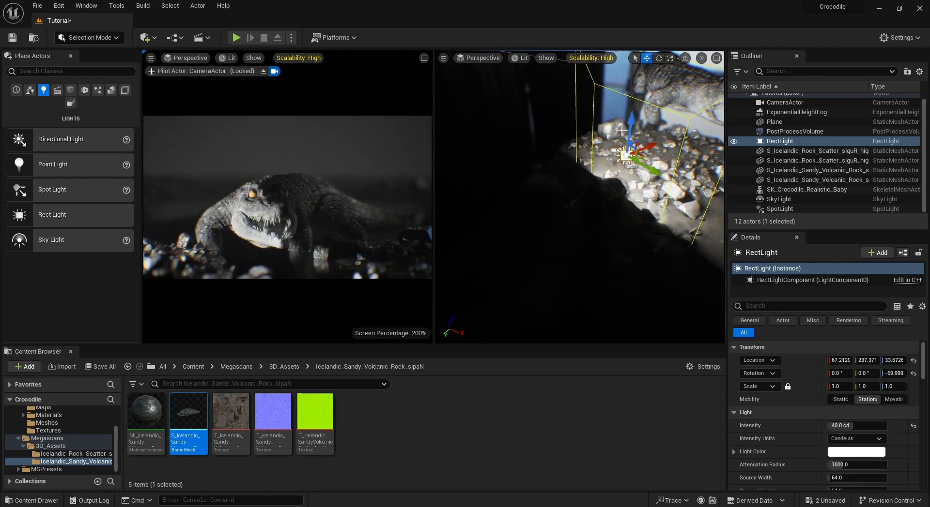
- Compare rect light intensities of 10 and 40 cd, settle on 10 cd, and maximize the camera viewport
left_click(855, 425)
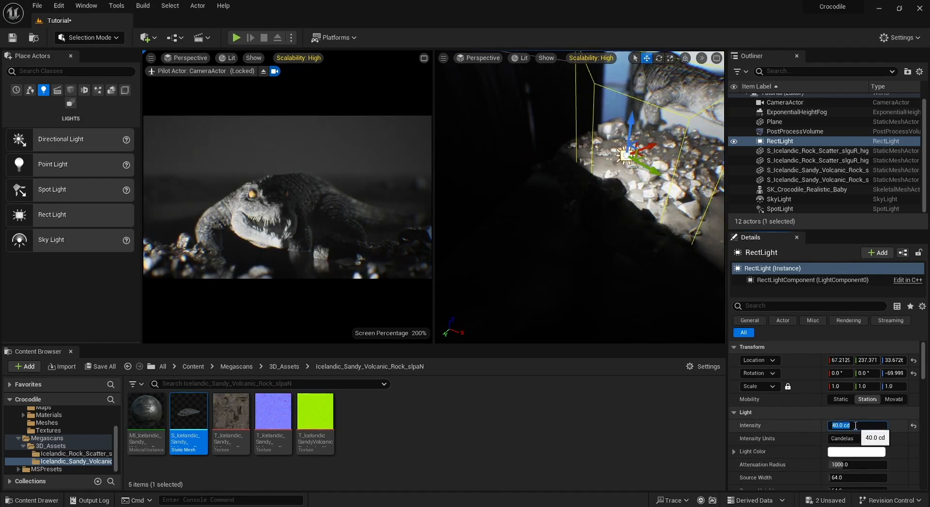
type("10")
key("Return")
type("40")
key("Return")
type("10")
key("Return")
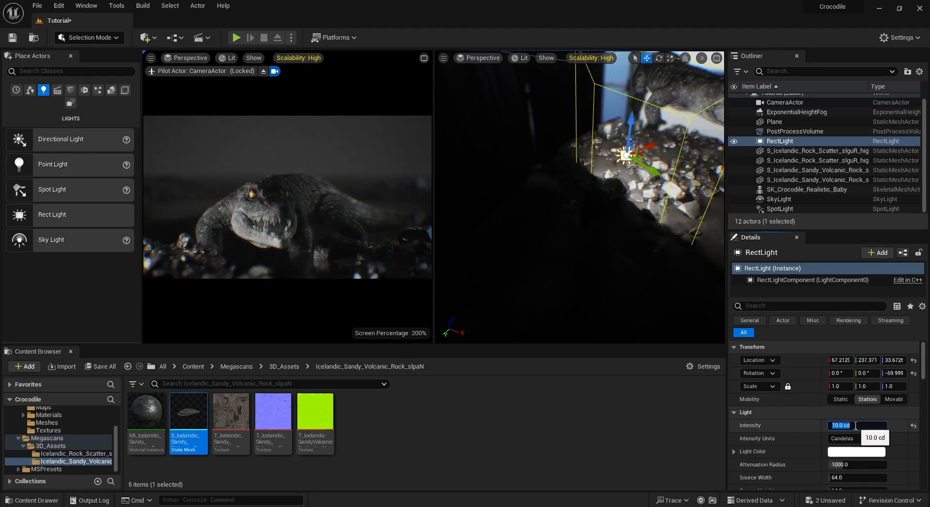
left_click(423, 58)
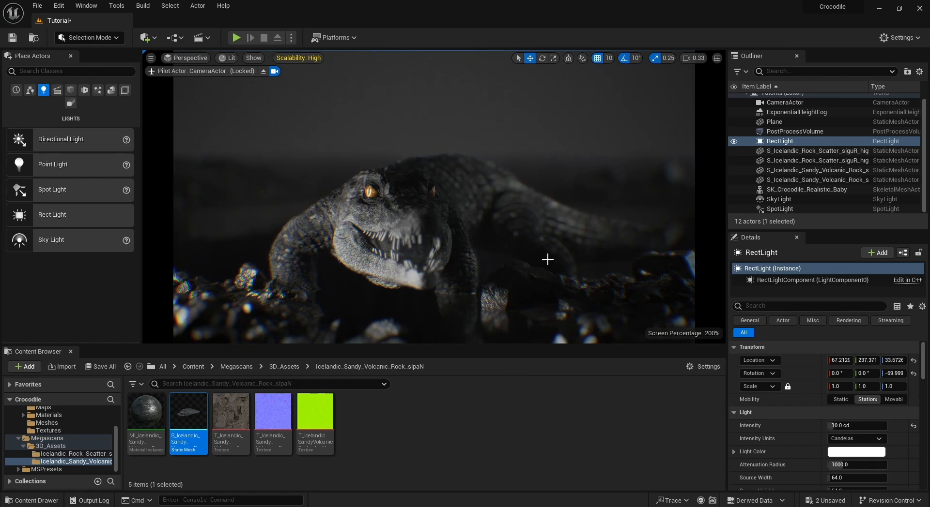
- In the split layout, set the overhead spot light's intensity to 20 cd and move it to X -30, Y 20, Z 160
left_click(717, 60)
mouse_move(622, 168)
right_mouse_down()
mouse_move(634, 171)
mouse_move(622, 168)
mouse_move(619, 152)
right_mouse_up()
left_click(566, 110)
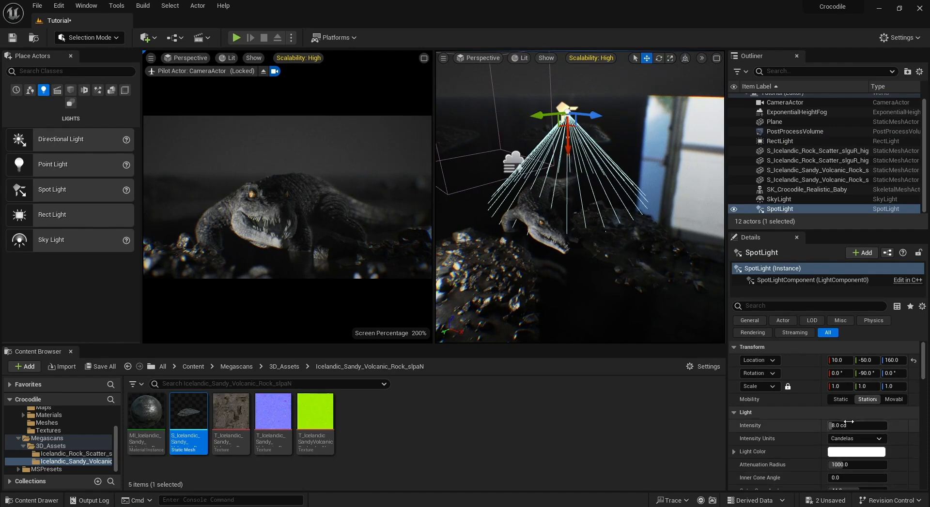
left_click(846, 425)
type("20")
key("Return")
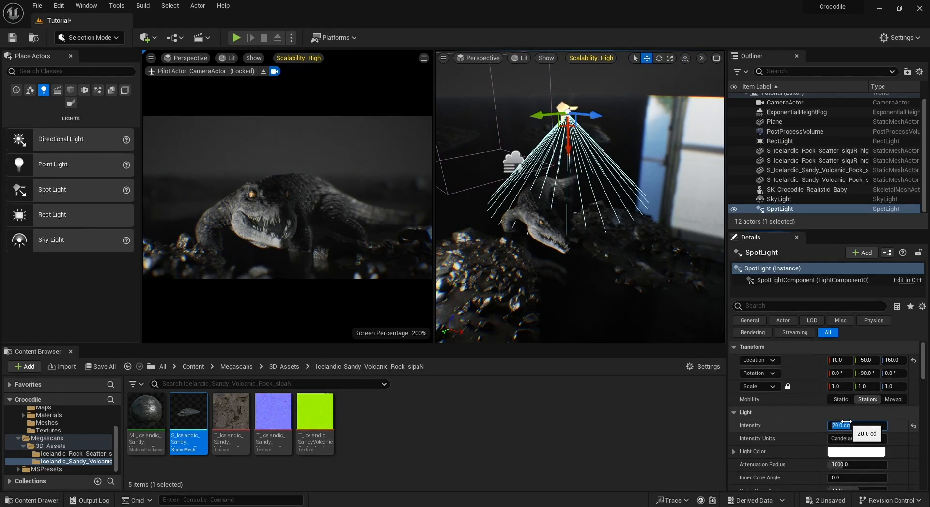
mouse_move(576, 72)
right_mouse_down()
mouse_move(577, 107)
mouse_move(577, 72)
right_mouse_up()
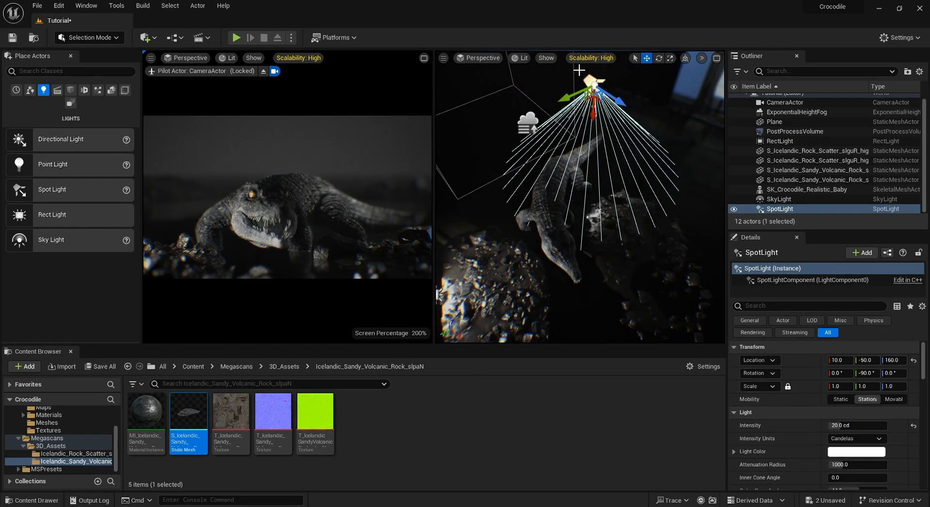
left_click_drag(596, 91, 533, 97)
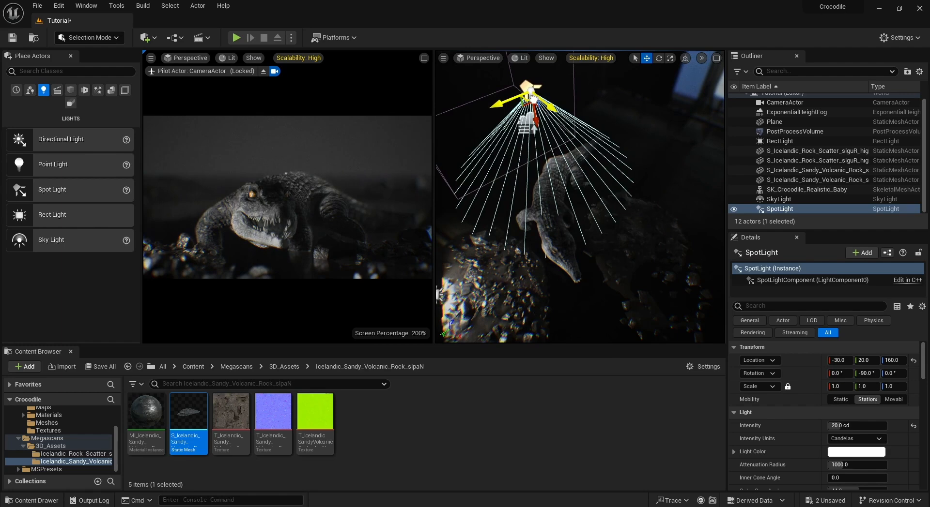
- Duplicate the overhead spot light and move the copy to X 150, Y -130, Z 160 on the crocodile's other side
right_click_drag(587, 162, 587, 148)
key("ctrl+d")
left_click_drag(552, 134, 698, 186)
left_click_drag(601, 218, 694, 150)
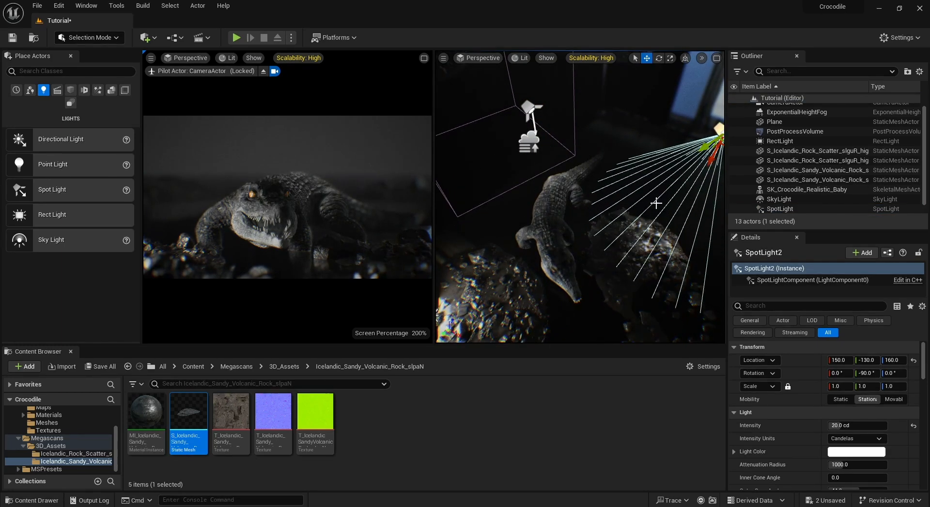
- Rotate the duplicated spot light to about -90°, 10°, 90° and move it to about X 130, Y -316, Z -167, aimed at the crocodile
right_click_drag(646, 184, 688, 185)
key("e")
left_click_drag(513, 130, 477, 167)
key("w")
left_click_drag(555, 132, 603, 223)
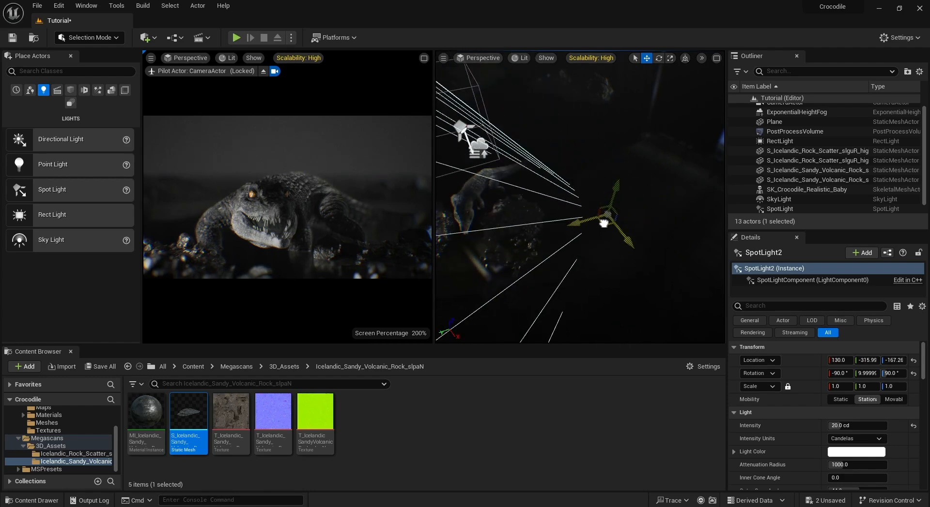
- Set the duplicated spot light's intensity to 50 cd and maximize the camera viewport
left_click(856, 426)
type("30")
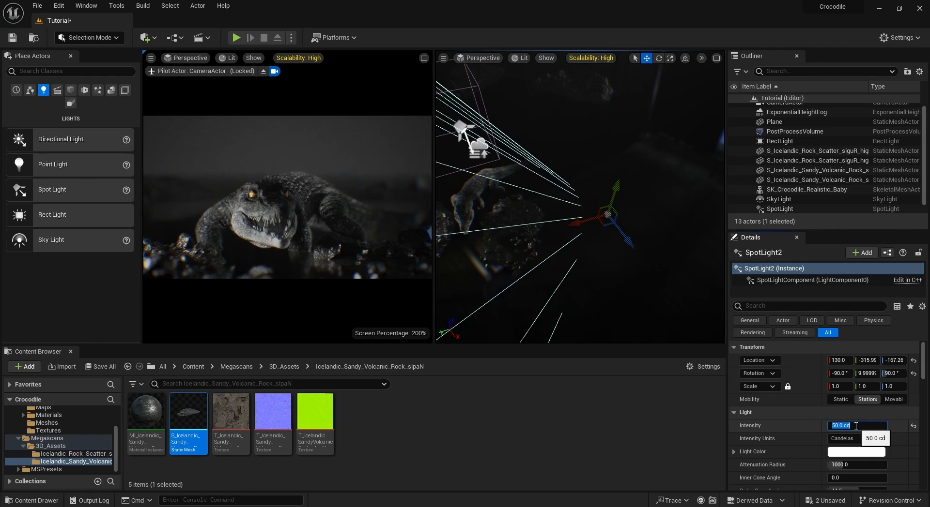
left_click(425, 62)
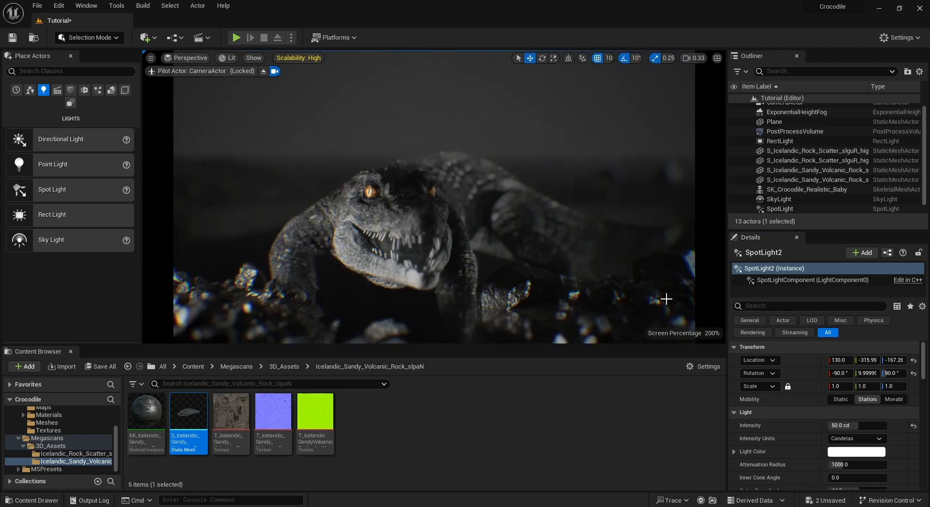
- Change the duplicated spot light's colour to pale cyan, hex sRGB DAFCFFFF, and deselect the light
left_click(856, 452)
left_click(657, 307)
left_click_drag(657, 307, 654, 331)
left_click(758, 352)
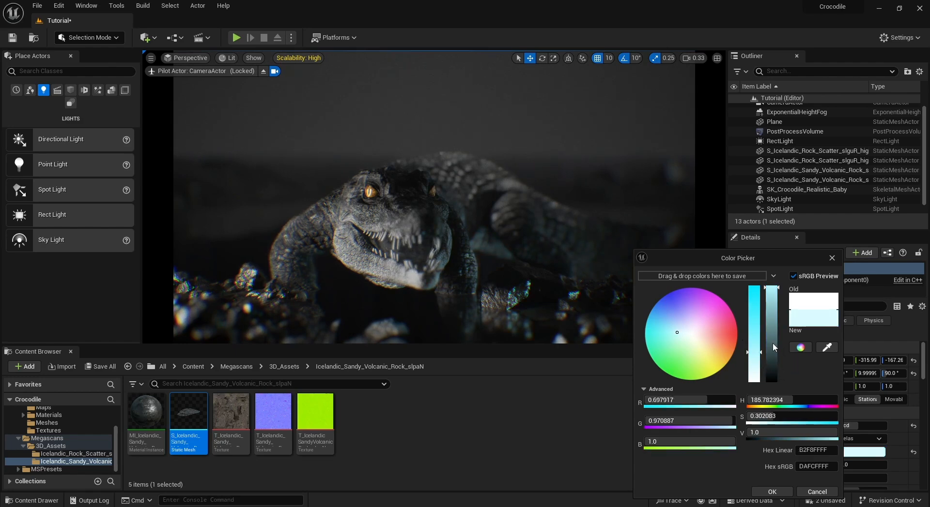
left_click(772, 492)
left_click(562, 127)
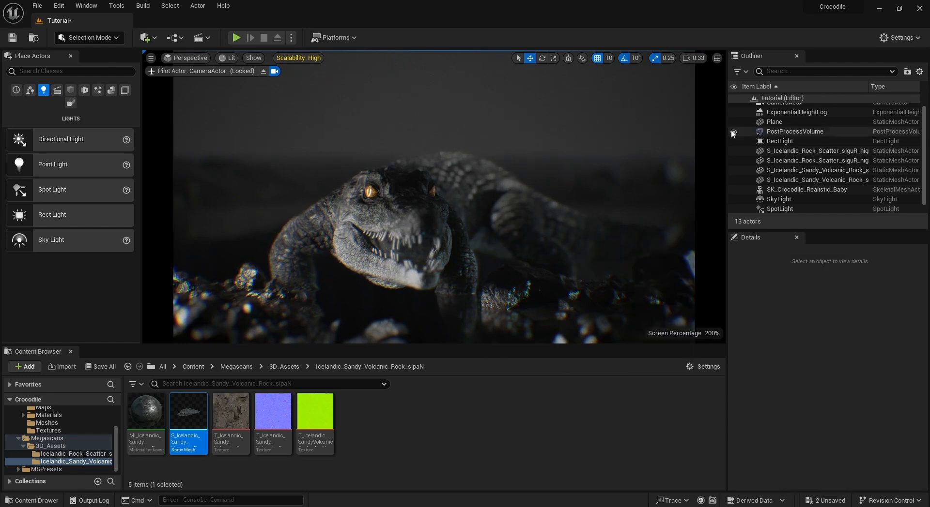
- Tint the exponential height fog's volumetric Emissive colour a dark reddish grey and deselect the fog
left_click(796, 131)
scroll(809, 408, "down", 10)
key("Up")
key("Up")
scroll(802, 437, "up", 5)
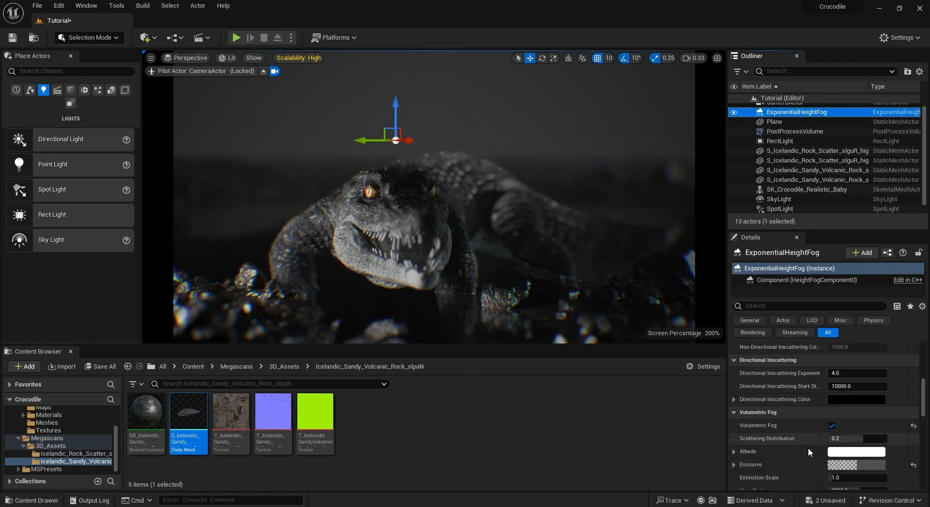
left_click(867, 464)
mouse_move(697, 333)
left_mouse_down()
mouse_move(697, 316)
mouse_move(722, 335)
left_mouse_up()
left_click_drag(775, 363, 797, 376)
left_click(793, 492)
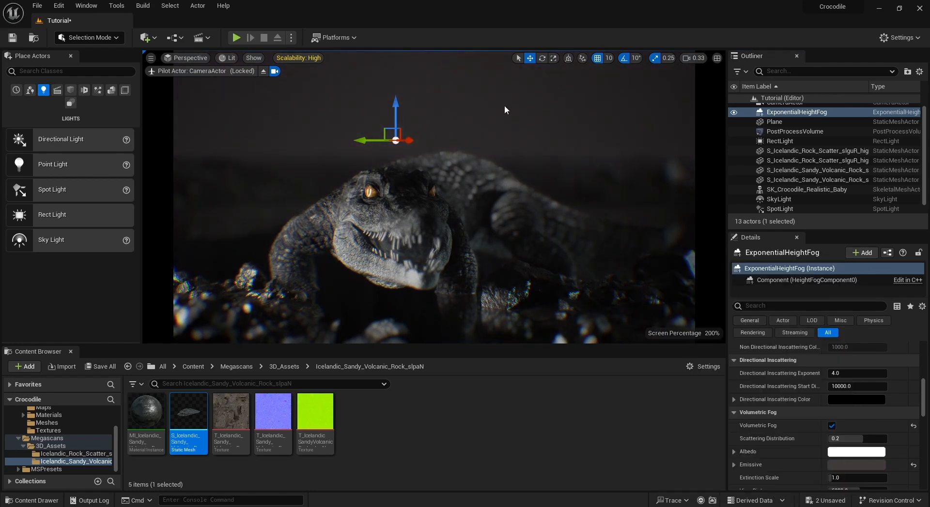
left_click(527, 118)
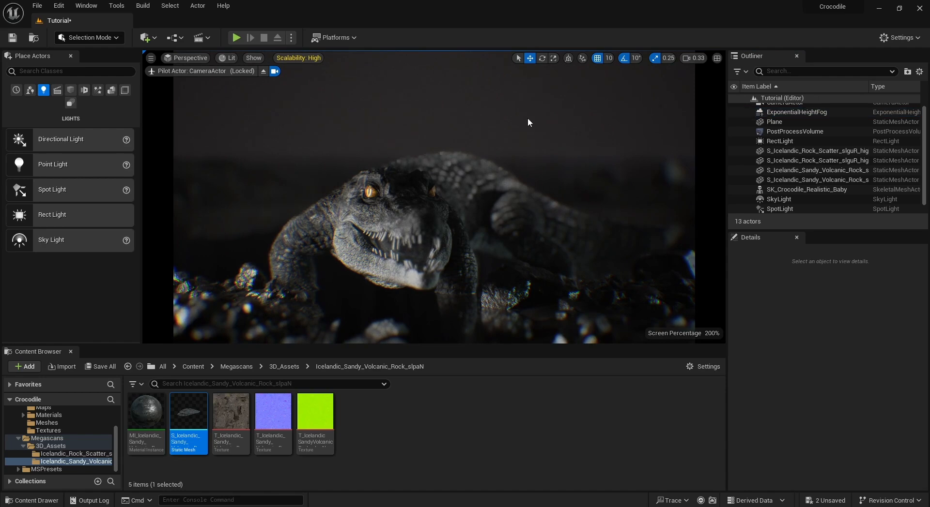
- Change the height fog's Emissive colour to dark blue, hex sRGB 2A353DFF, and deselect the fog
left_click(797, 112)
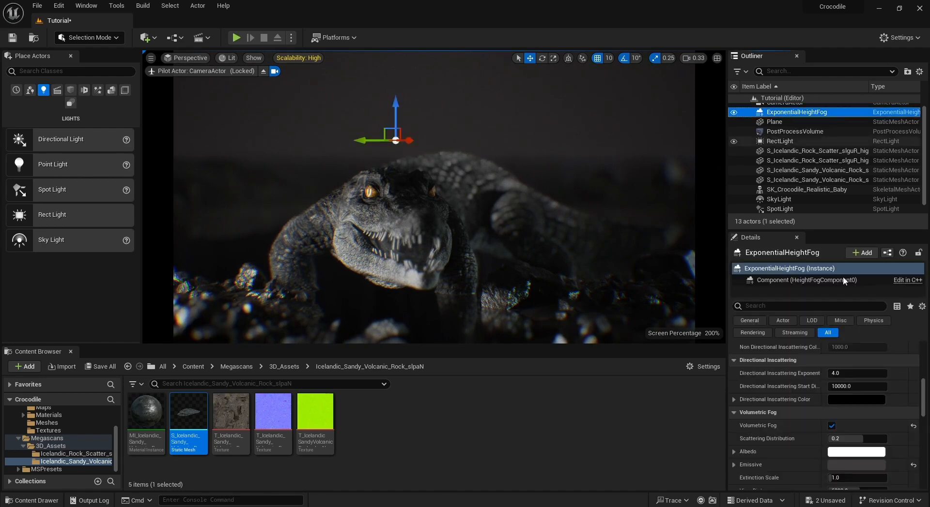
left_click(841, 468)
left_click_drag(784, 403, 749, 403)
left_click_drag(701, 333, 667, 324)
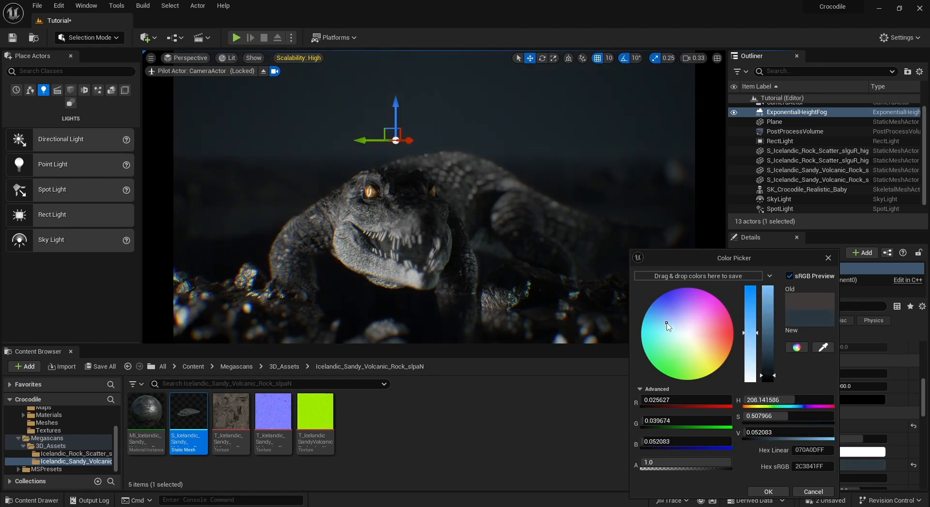
left_click(768, 379)
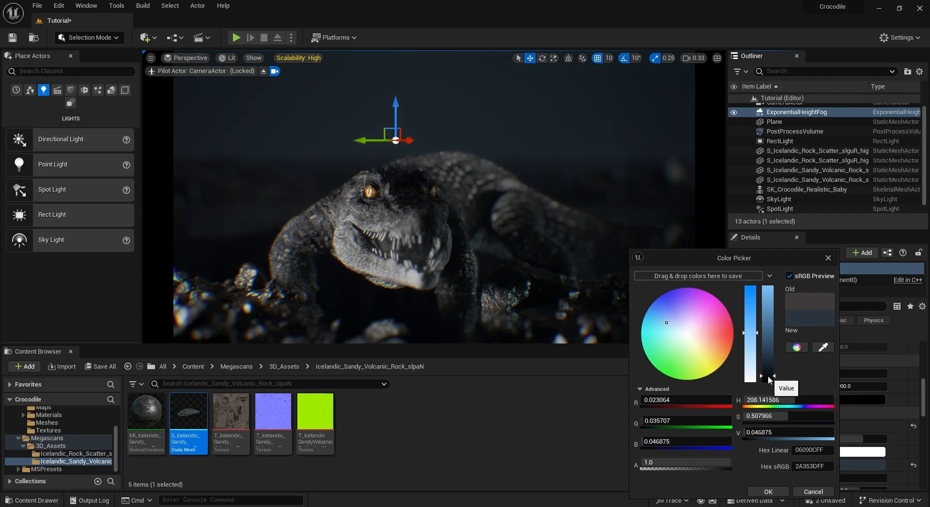
left_click(768, 492)
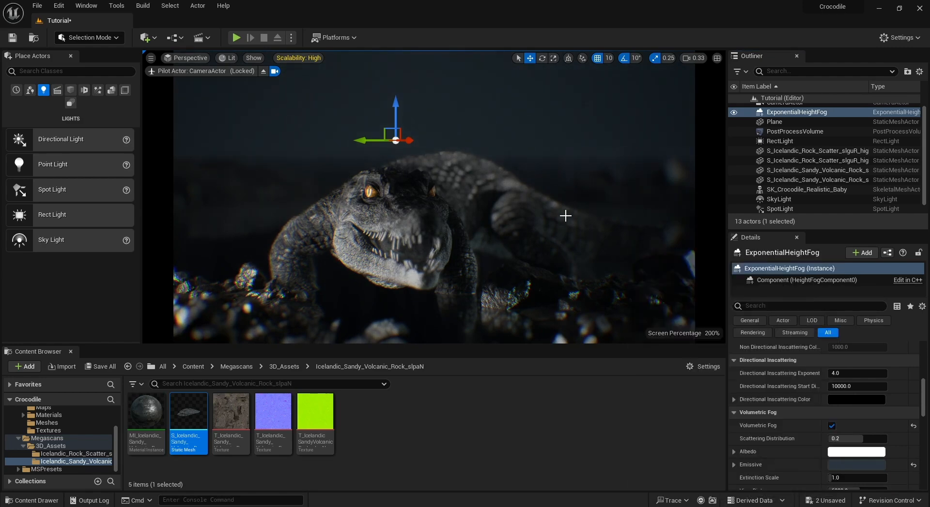
left_click(544, 146)
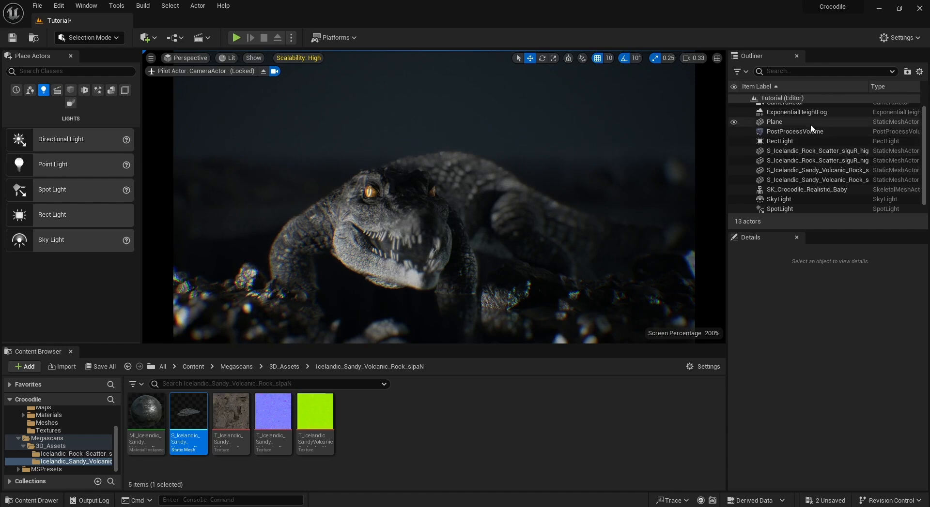
- Filter the post process volume's properties for "sat", enable the global Saturation override and expand its colour controls
left_click(794, 131)
left_click(770, 305)
type("sat")
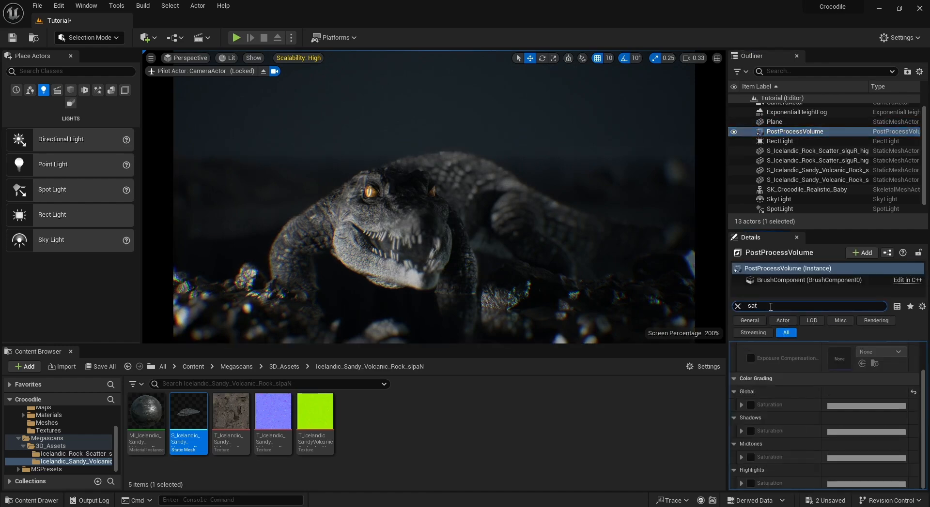
left_click(751, 405)
left_click(741, 406)
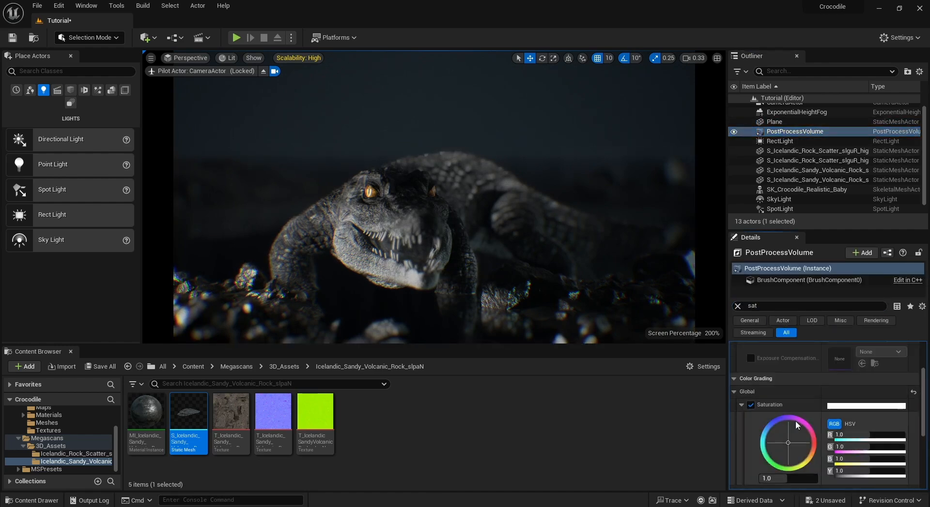
- Try global saturation values of 0 and 0.7 on the post process volume, and settle on 0.8
scroll(788, 440, "down", 2)
left_click(789, 447)
type("0")
key("Return")
type("0.8")
key("Return")
type("0.7")
key("Return")
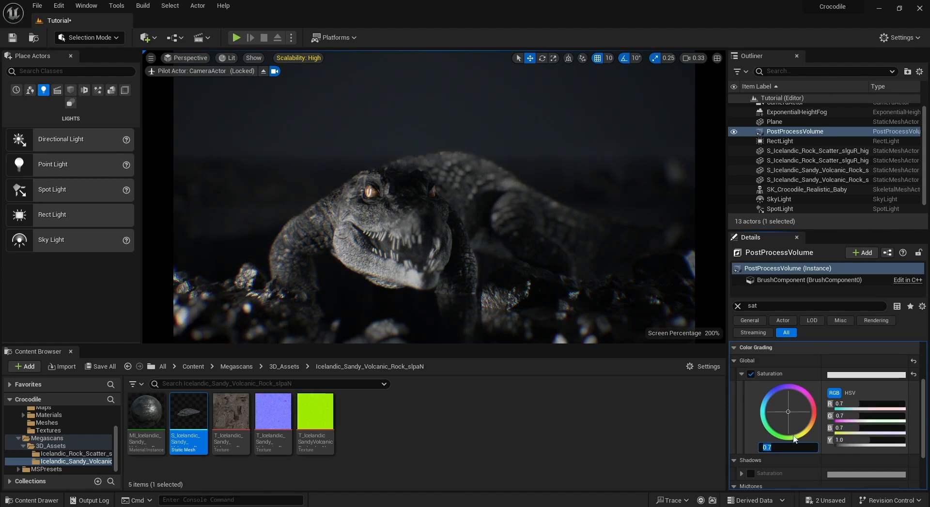
type("0.8")
key("Return")
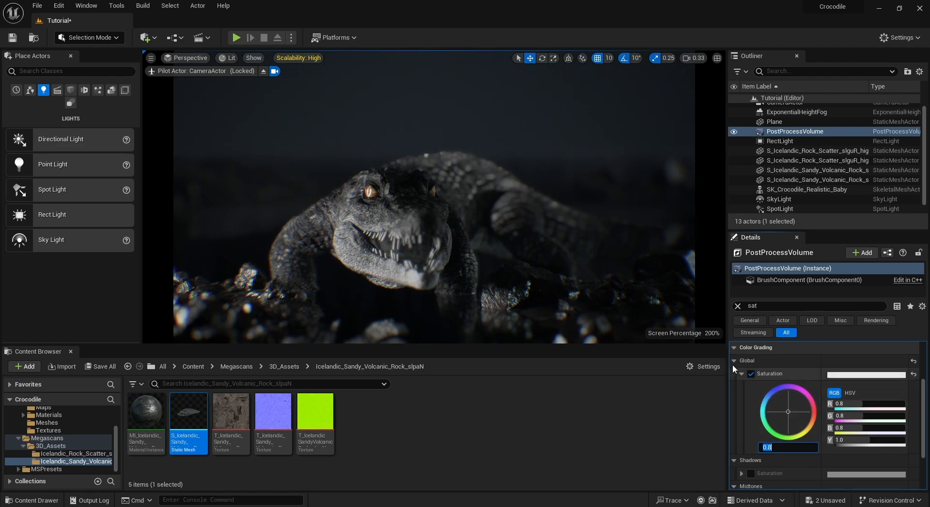
- Filter the post process properties for "gam" and set the global Gamma to 0.8 after trying other values
scroll(746, 396, "down", 2)
left_click(737, 307)
type("gam")
scroll(785, 378, "up", 2)
left_click(794, 410)
type("0.5")
key("Return")
type("0.6")
key("Return")
type("0.88")
key("Return")
type("0.7")
key("Return")
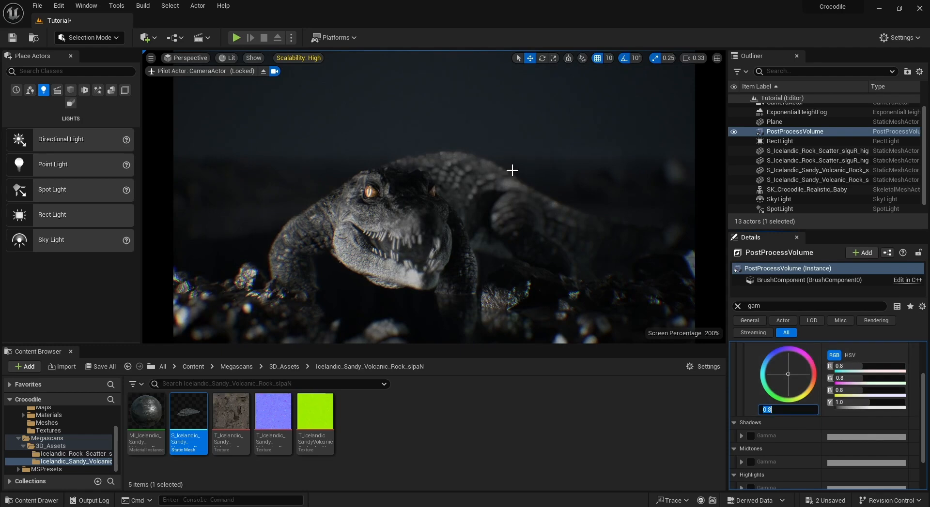
- Deselect the post process volume and turn off real-time rendering in the camera viewport
left_click(437, 122)
left_click(150, 58)
left_click(156, 83)
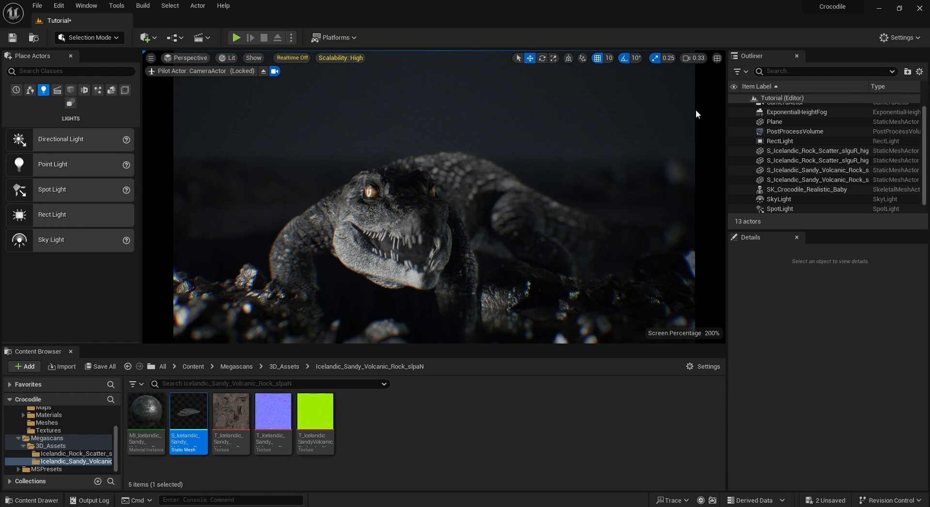
- Restore the split viewports, clear the property filter and move the original spot light to X -50, Y -60, Z 160
left_click(717, 61)
right_click_drag(493, 201, 687, 243)
key("w")
right_click_drag(592, 241, 621, 249)
right_click_drag(567, 230, 620, 216)
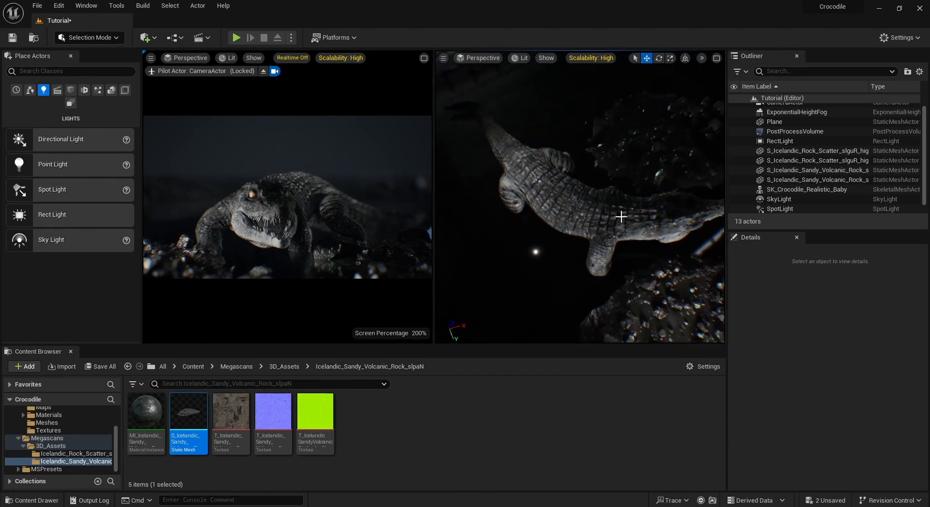
double_click(780, 209)
right_click_drag(630, 290, 712, 311)
key("s")
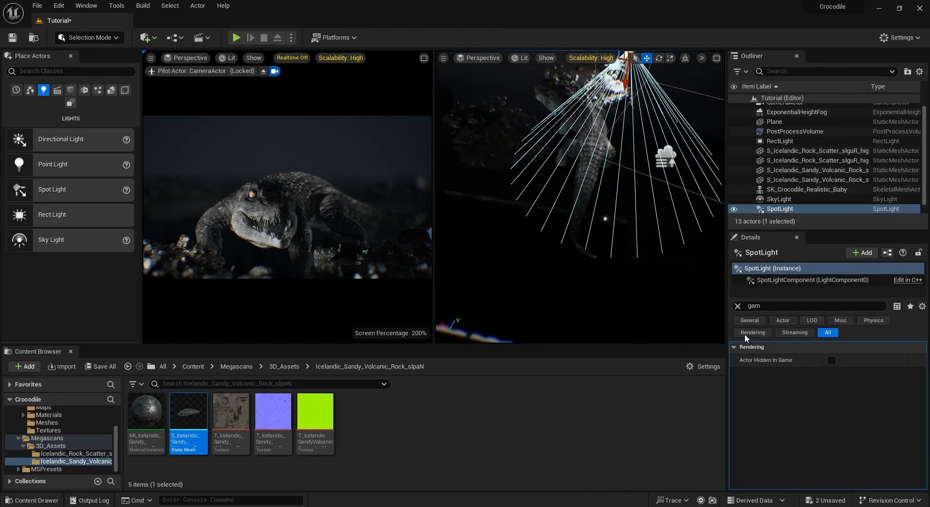
left_click(737, 307)
right_click_drag(644, 233, 707, 217)
key("s")
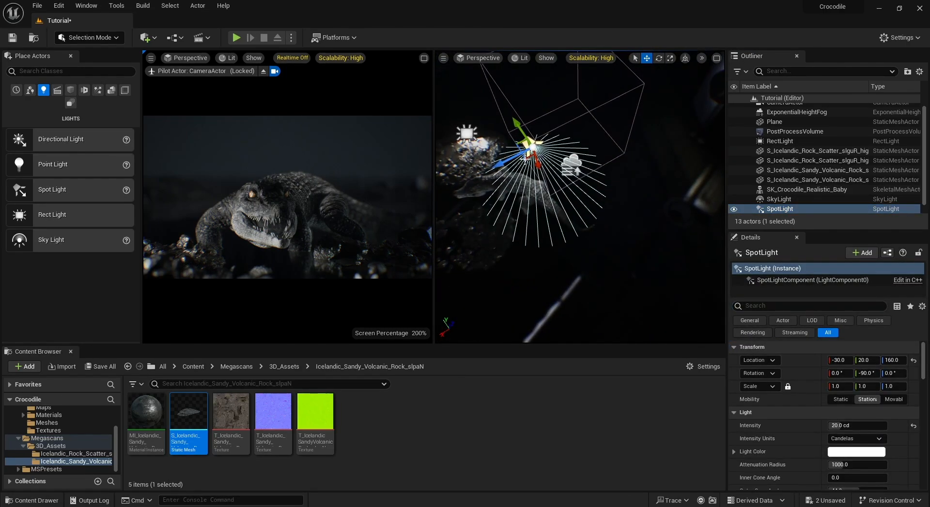
left_click_drag(520, 144, 546, 170)
key("ctrl+z")
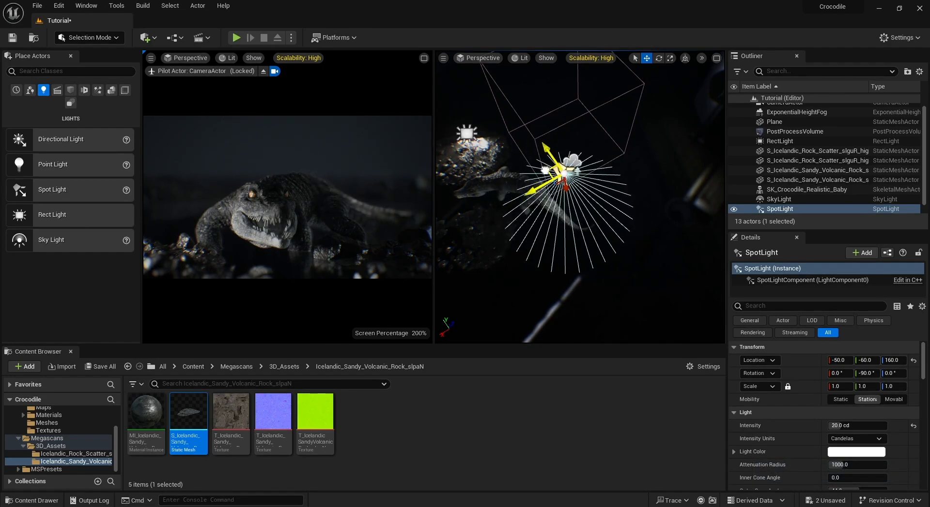
- Maximize the camera viewport and compare intensities of 30 cd and 20 cd on the original spot light
left_click(424, 58)
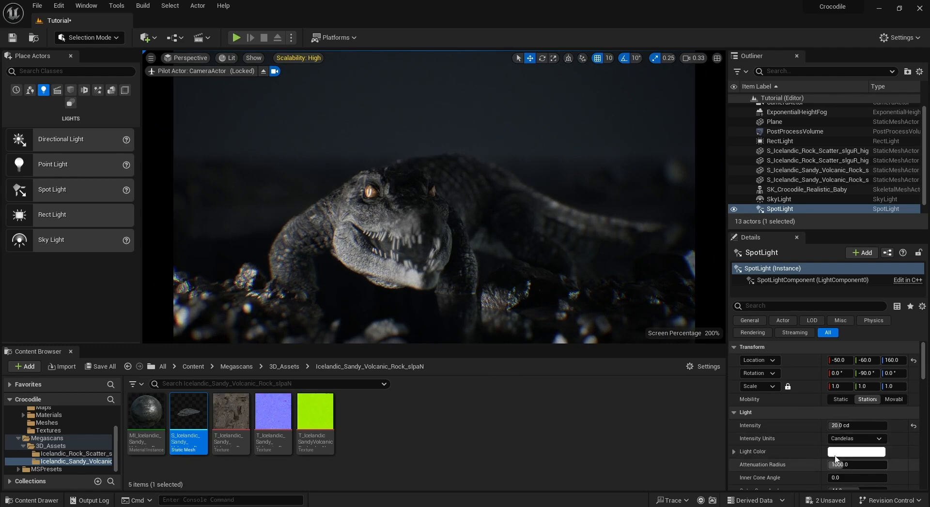
left_click(843, 425)
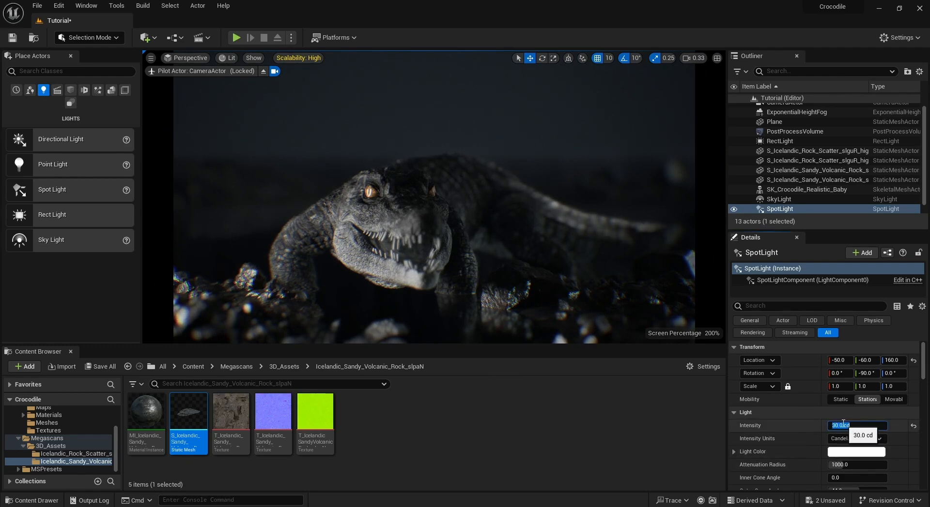
type("20")
key("Return")
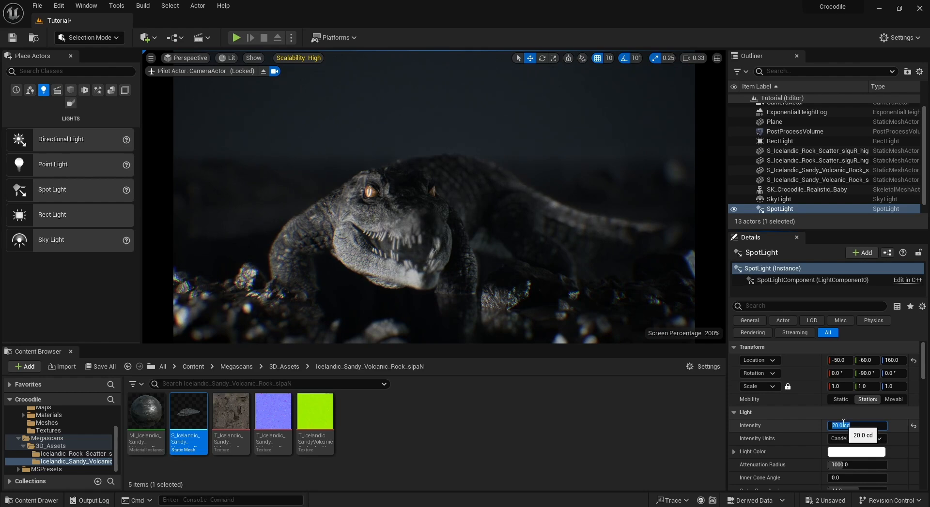
scroll(807, 441, "down", 2)
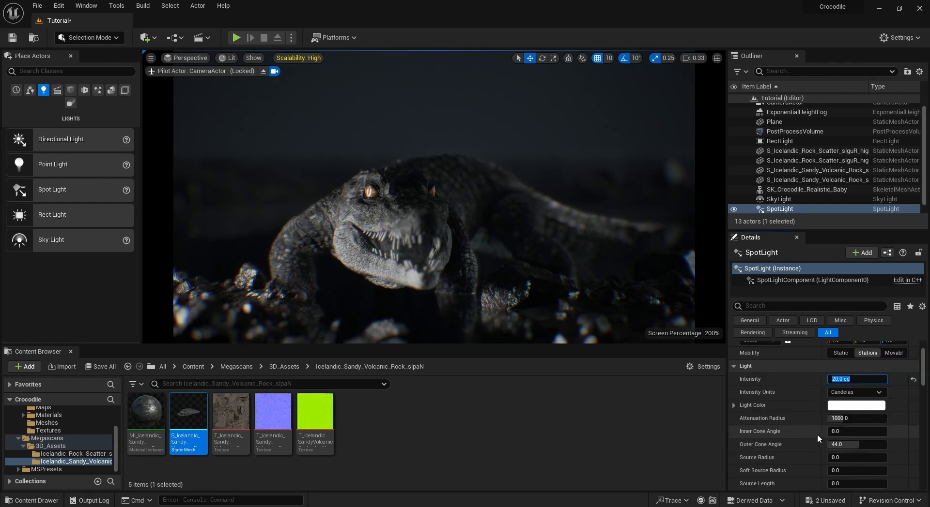
scroll(826, 434, "down", 2)
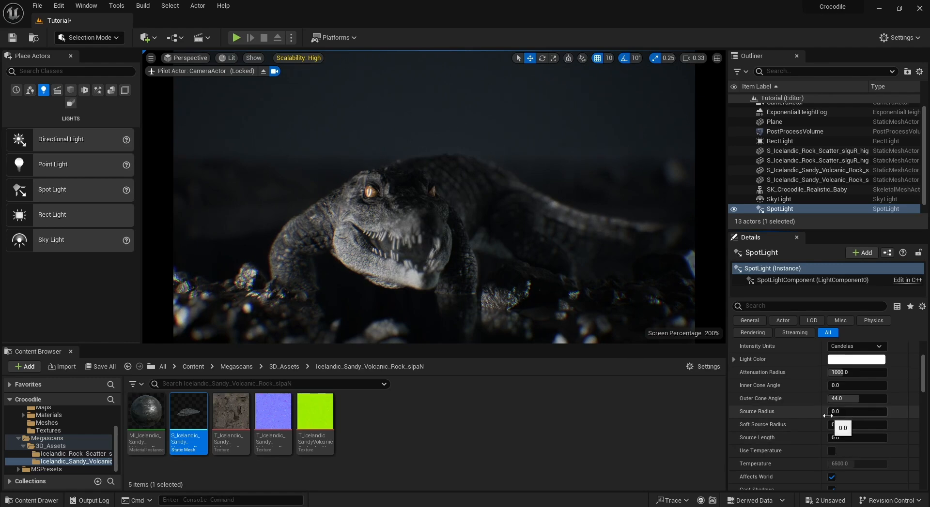
- Set the original spot light's intensity to 50 cd after trying 30 cd
scroll(827, 415, "up", 3)
left_click(855, 396)
type("30")
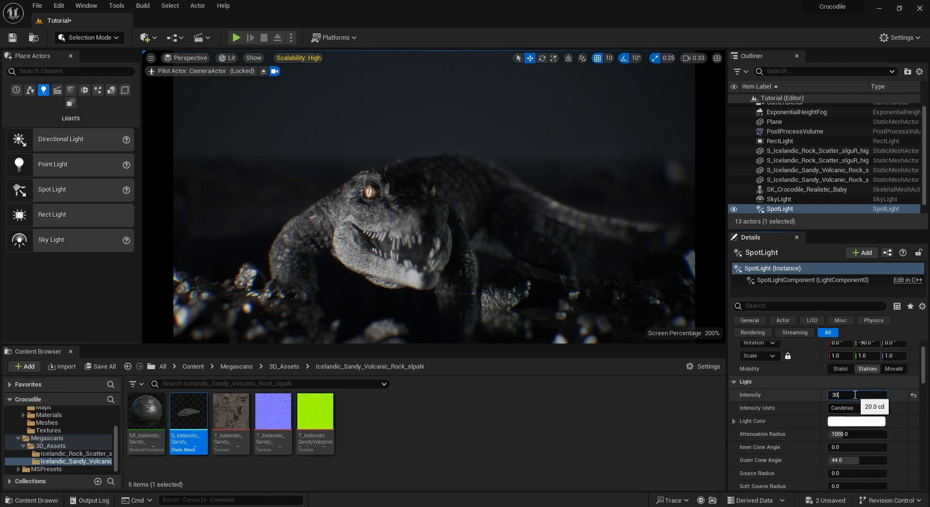
type("3")
key("Return")
key("ctrl+z")
type("50")
key("Return")
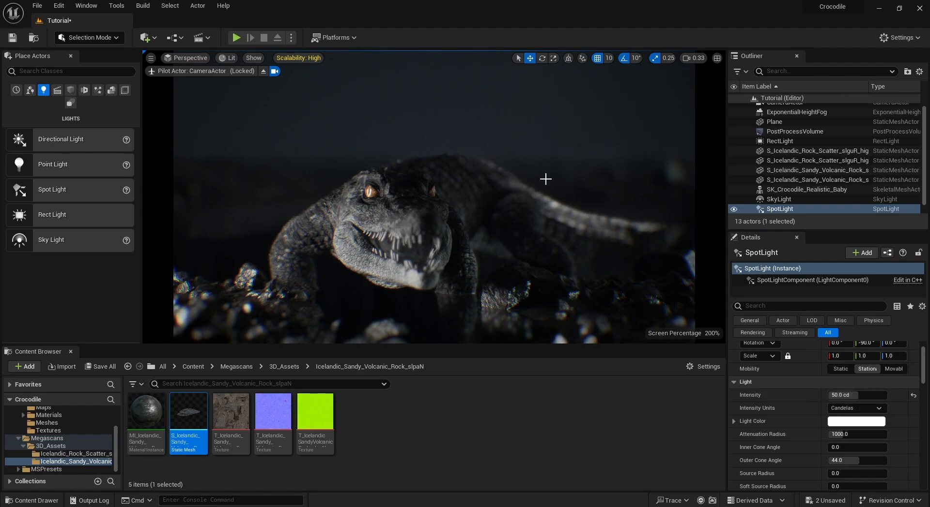
- Turn off real-time rendering in the camera viewport to preview the still image
left_click(170, 59)
left_click(151, 57)
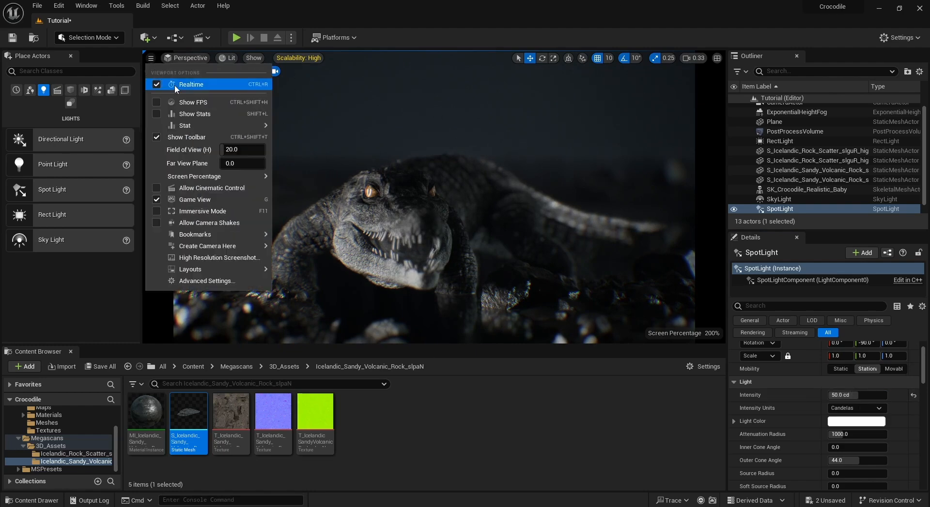
left_click(172, 85)
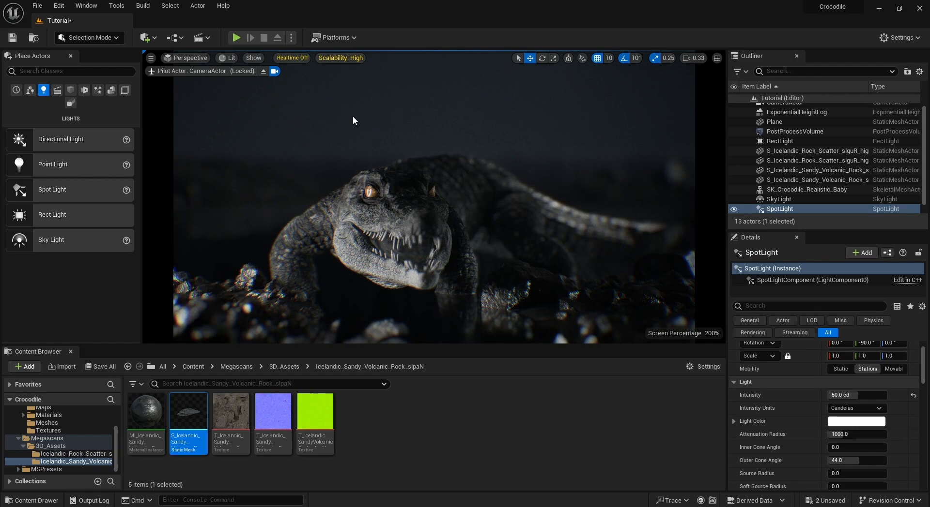
- Restore the split viewports, turn the rect light to a Z rotation of -30° and move it away from the foreground rocks
left_click(716, 57)
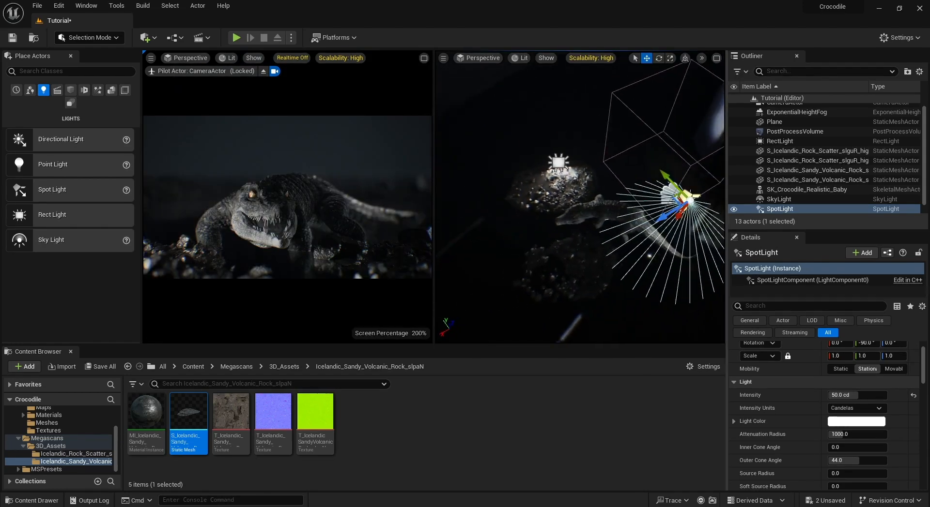
double_click(780, 141)
key("e")
left_click_drag(586, 284, 562, 288)
key("w")
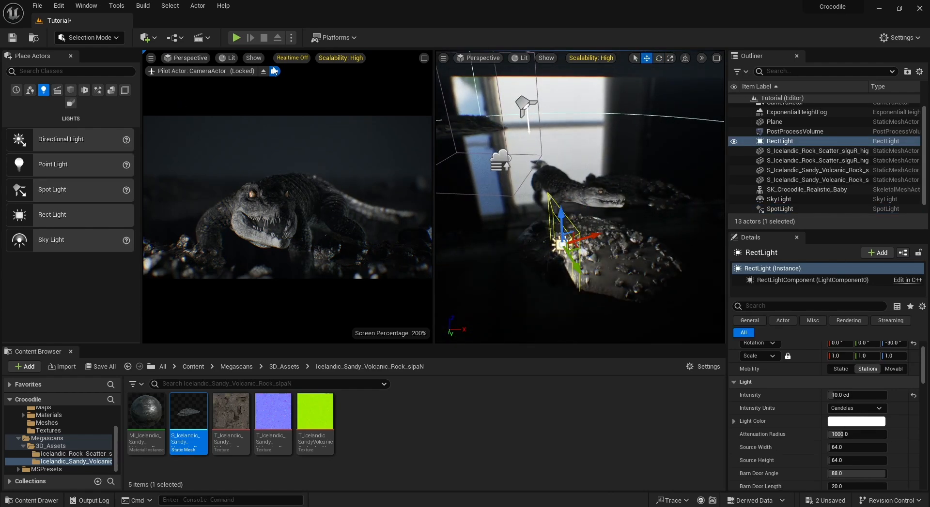
left_click_drag(571, 246, 507, 225)
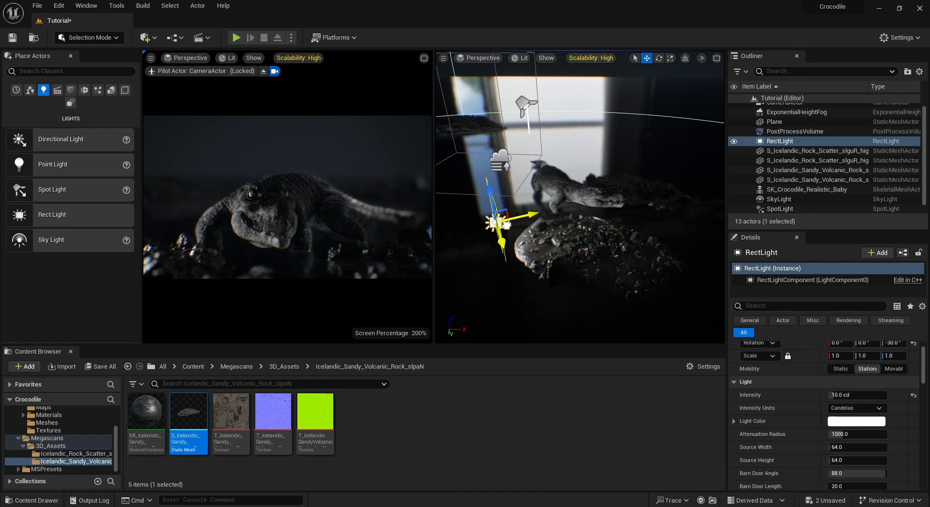
right_click_drag(557, 227, 513, 221)
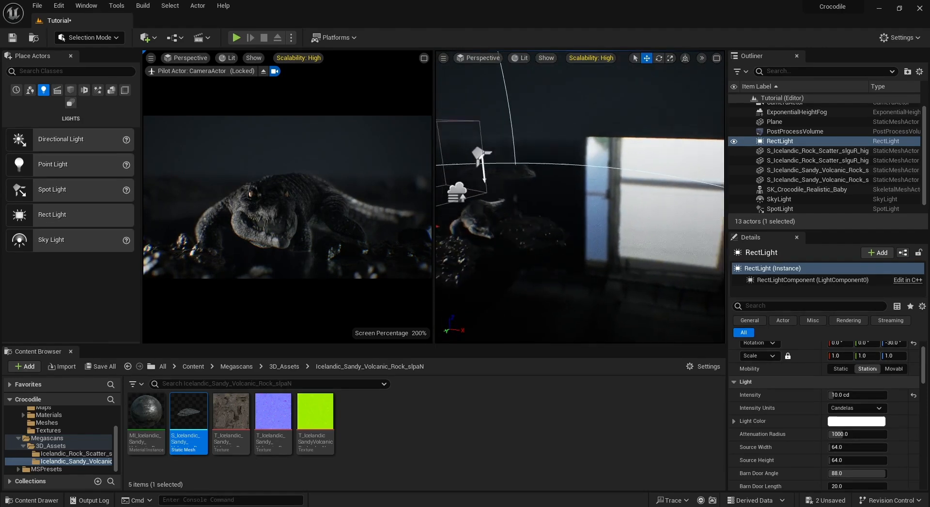
scroll(783, 205, "down", 1)
- Reposition the cyan-tinted second spot light beside the crocodile and set its intensity to 100 cd
double_click(781, 209)
right_click_drag(697, 270, 537, 267)
left_click_drag(682, 259, 670, 174)
key("e")
key("w")
left_click_drag(668, 209, 714, 207)
left_click(848, 396)
key("Return")
right_click_drag(616, 235, 639, 207)
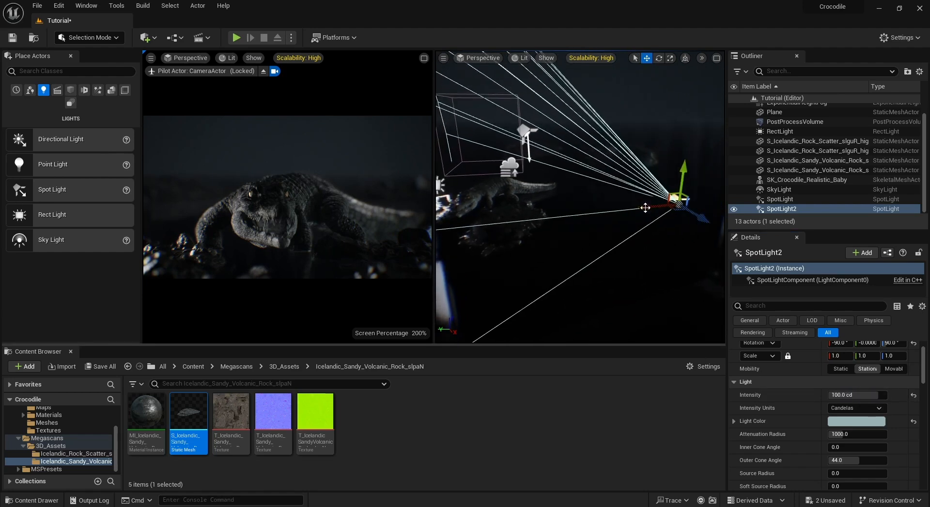
- Move the second spot light farther and turn it to a Z rotation of 140°, aimed at the crocodile
mouse_move(691, 211)
left_mouse_down()
mouse_move(741, 244)
mouse_move(705, 224)
left_mouse_up()
right_click_drag(654, 239, 697, 238)
key("e")
left_click_drag(655, 230, 662, 190)
key("w")
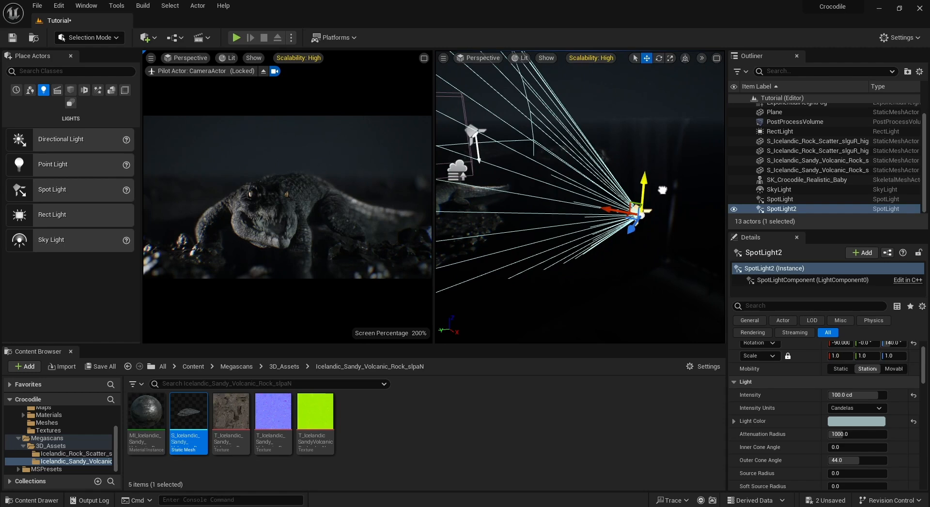
- Delete the second spot light and place a new rect light above the foreground rocks, rotated 30° about Z
key("Delete")
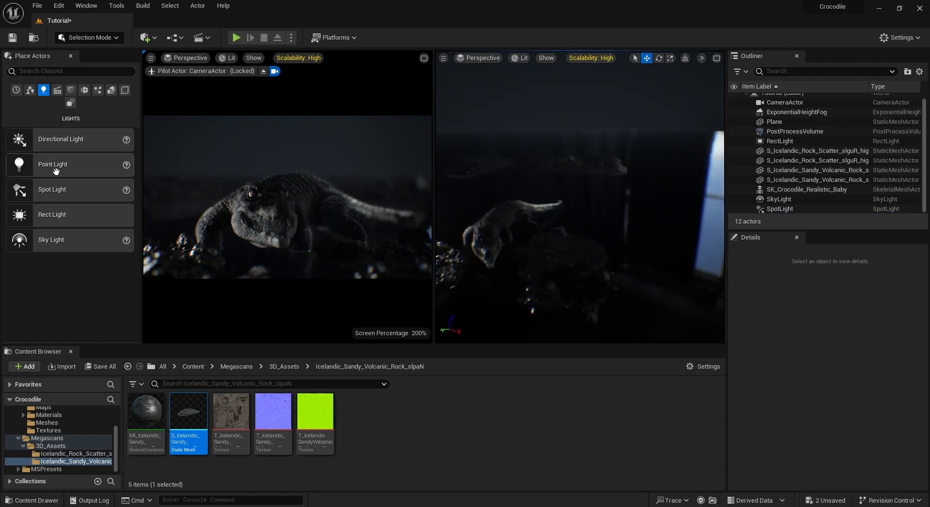
left_click_drag(70, 212, 584, 238)
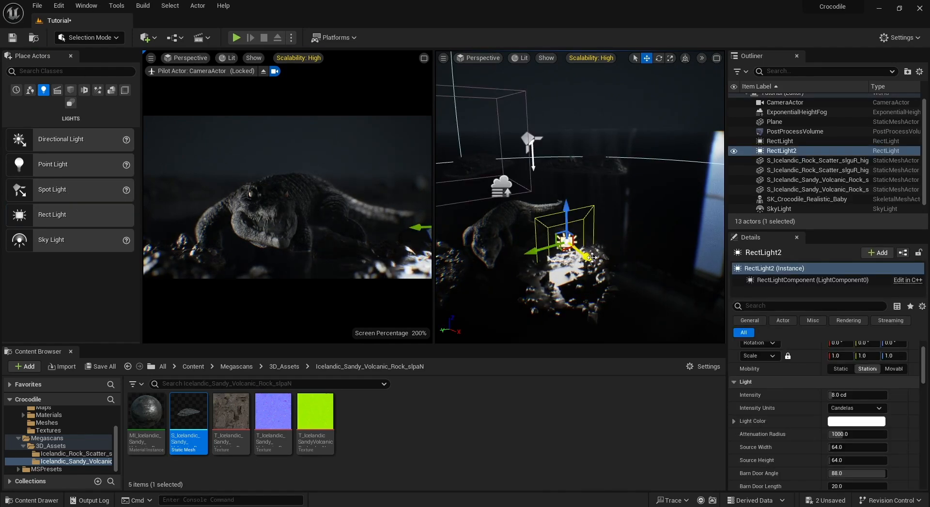
key("e")
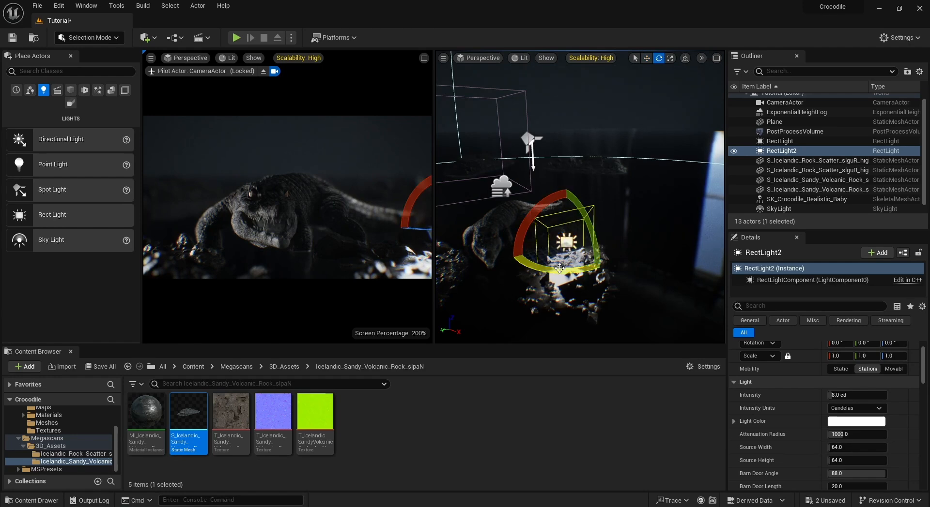
left_click_drag(559, 268, 588, 270)
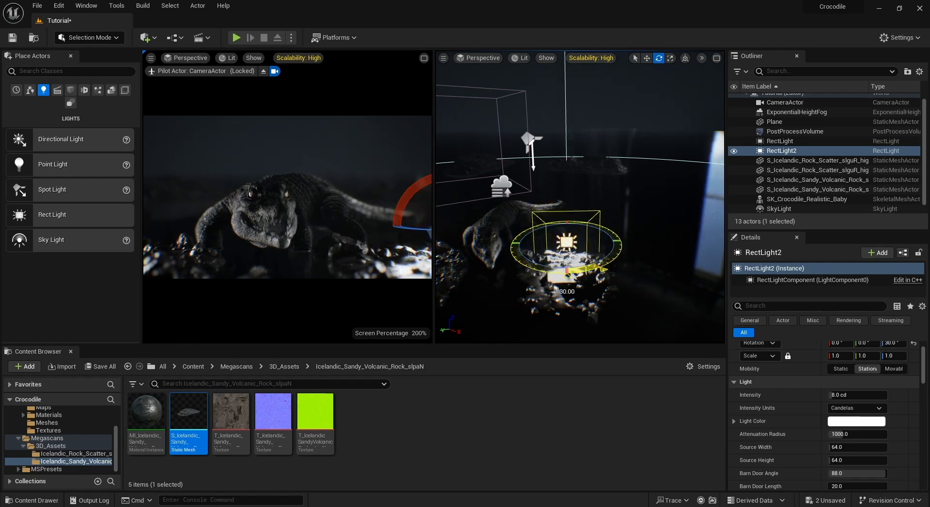
key("w")
- Maximize the camera viewport and set the new rect light's intensity to 1 cd
left_click(423, 59)
left_click(857, 395)
type("1")
key("Return")
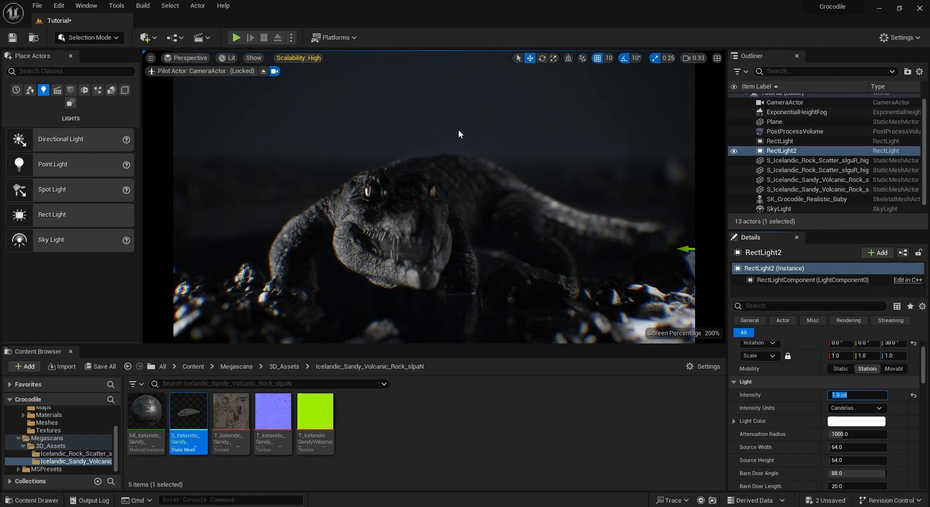
- Restore the split viewports, duplicate the new rect light, tilt the copy to about -80° and position it over the rocks
left_click(717, 58)
right_click_drag(575, 251, 587, 258)
left_click_drag(539, 242, 504, 368, "alt")
key("e")
key("w")
left_click_drag(497, 280, 517, 284)
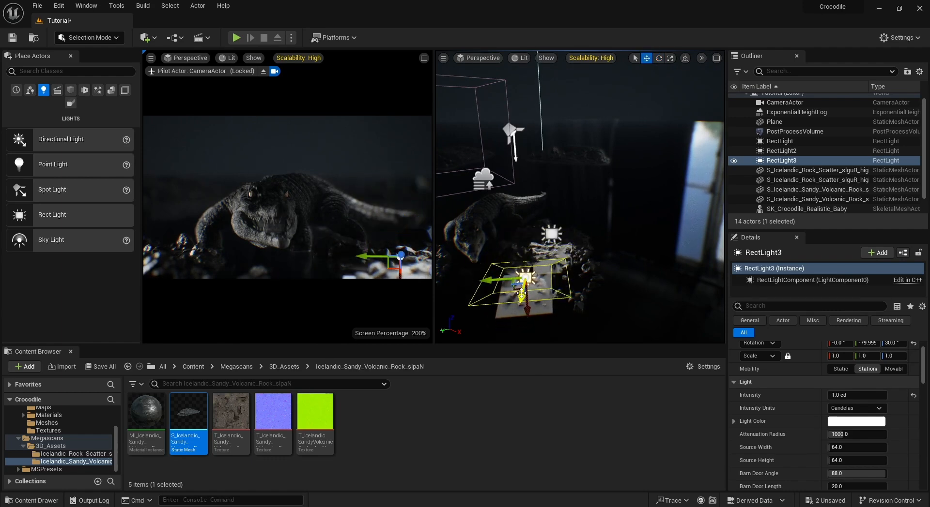
left_click_drag(521, 295, 535, 282)
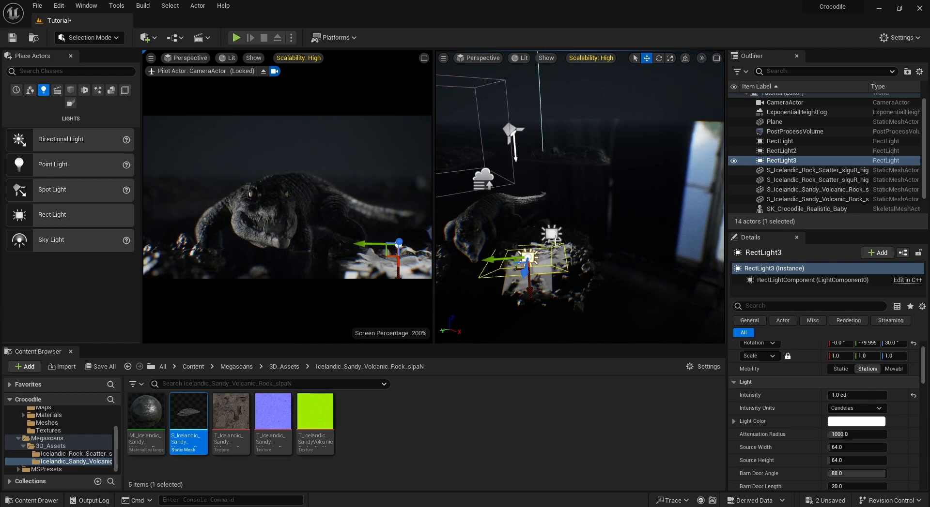
- Try another angle and position for the duplicated rect light, delete it and maximize the camera viewport
key("e")
left_click_drag(535, 216, 562, 222)
key("w")
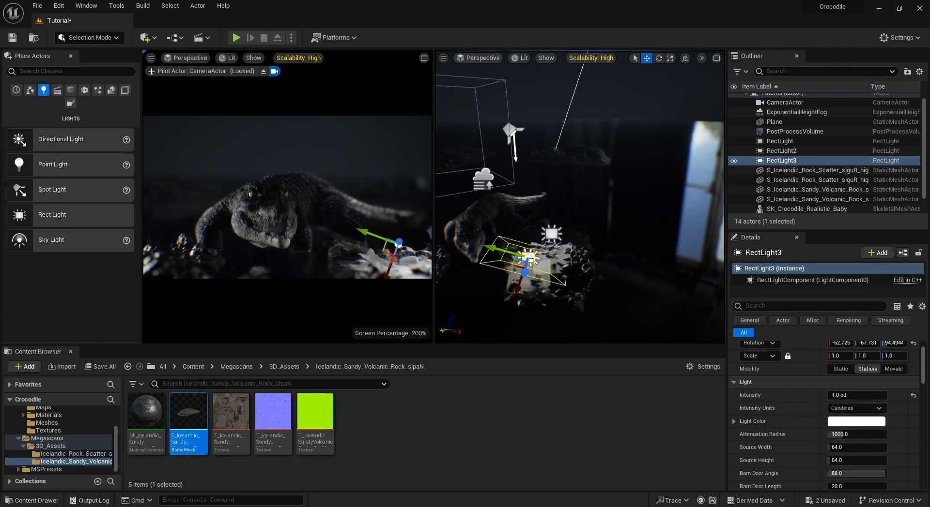
left_click_drag(519, 266, 550, 240)
key("Delete")
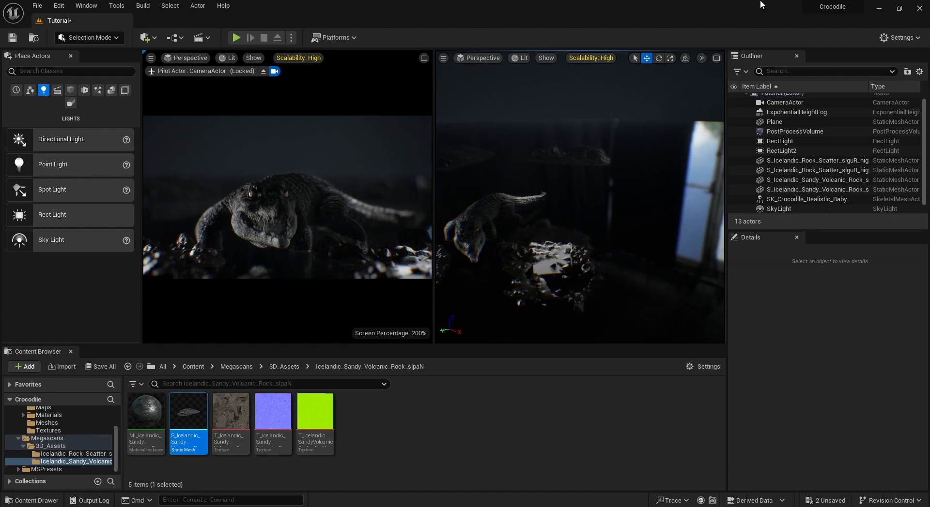
left_click(424, 59)
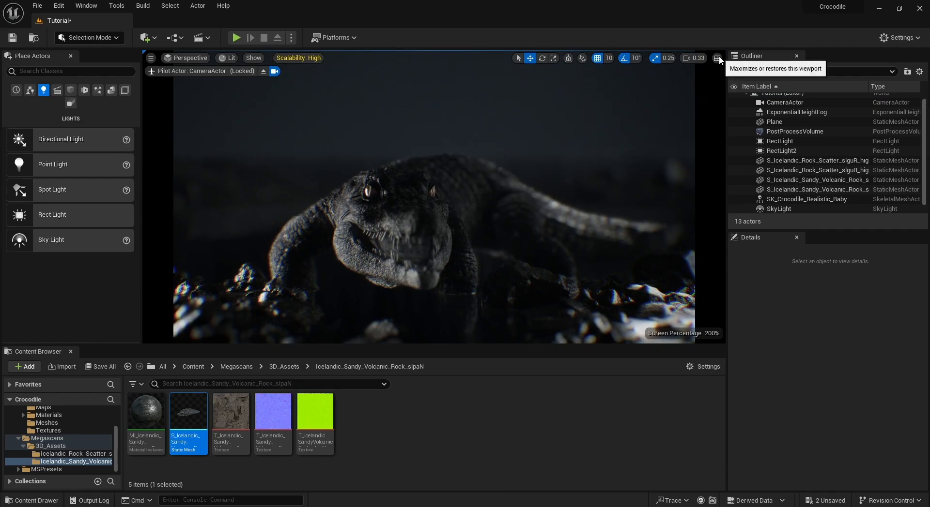
- Undo a trial rotation of the foreground rock scatter beside the crocodile and move the rock to X 163
left_click(804, 160)
left_click_drag(901, 362, 886, 374)
key("ctrl+z")
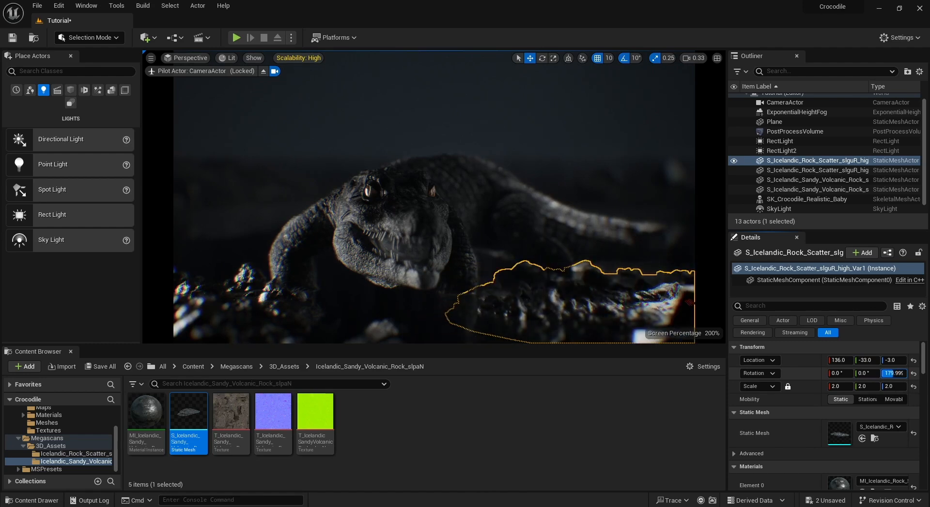
left_click_drag(831, 356, 845, 356)
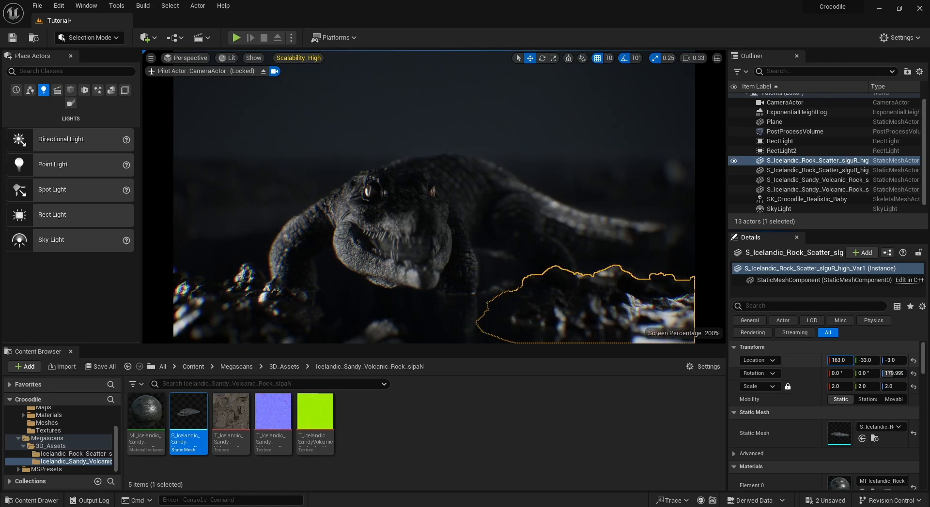
left_click(518, 140)
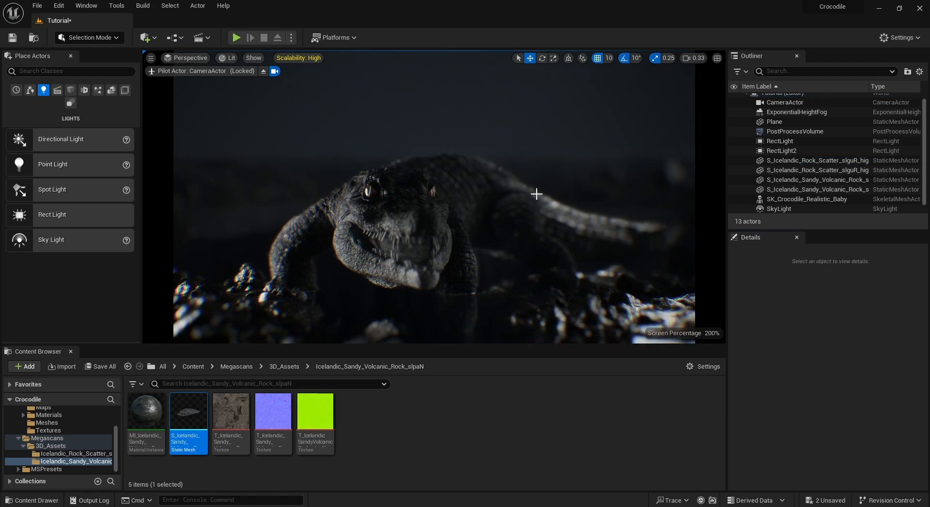
- Restore the split viewports, move RectLight2 to about X 112.5, Y -26.9, Z 60.6 above the rocks, and maximize the camera viewport
left_click(716, 57)
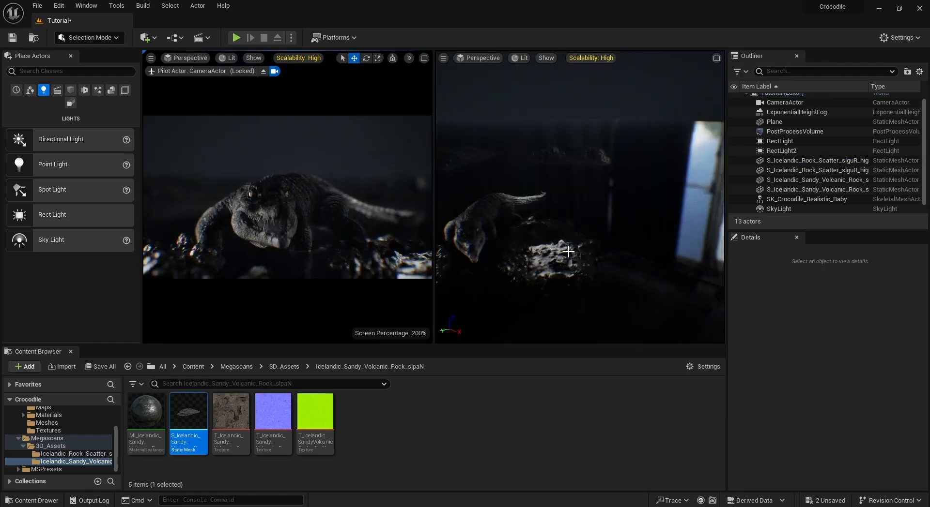
key("s")
right_click_drag(558, 254, 585, 271)
left_click(582, 251)
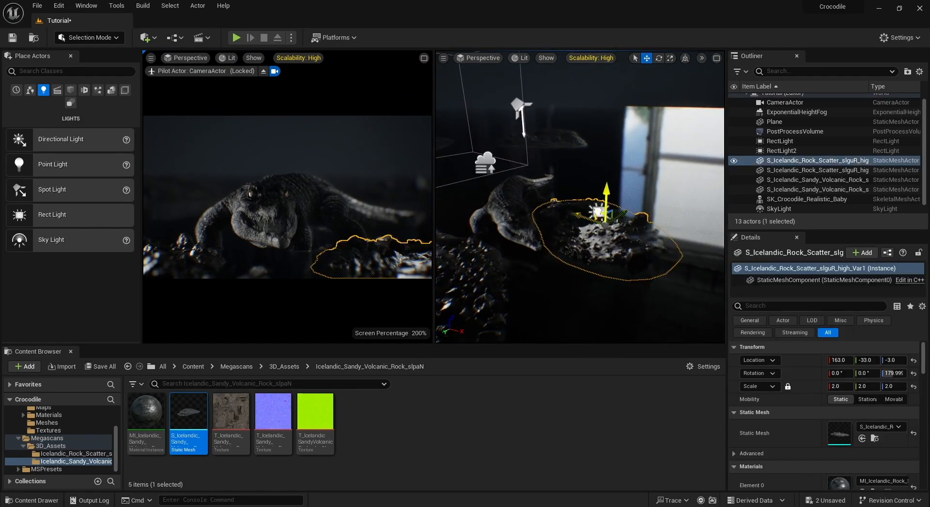
left_click(597, 212)
key("f")
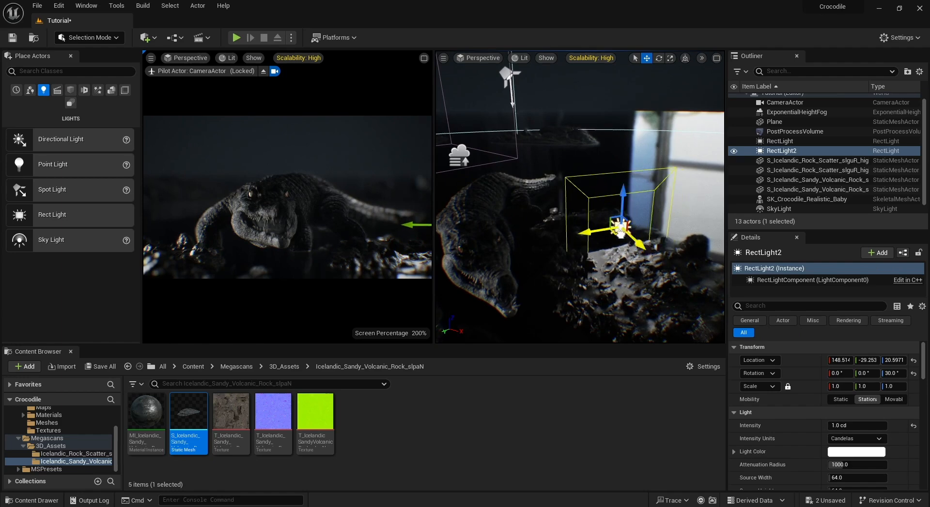
left_click_drag(619, 231, 585, 222)
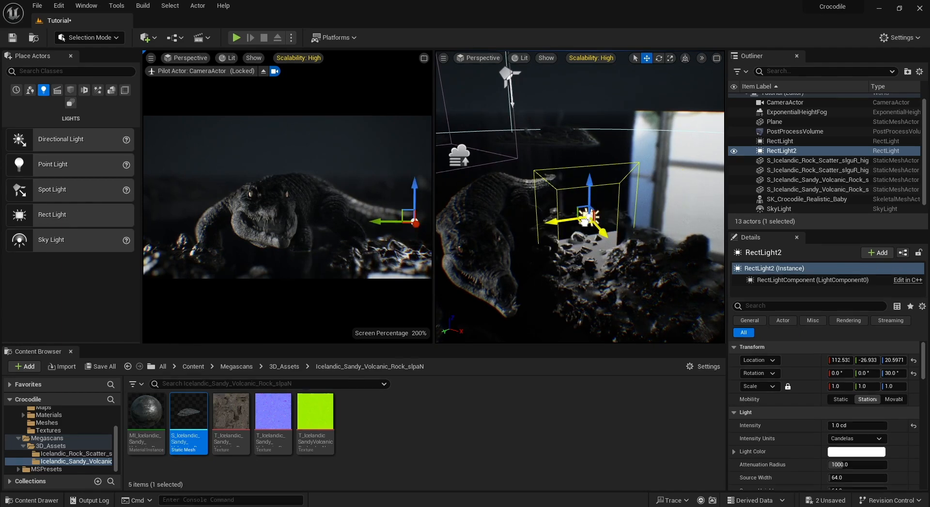
left_click_drag(589, 192, 587, 148)
left_click(424, 57)
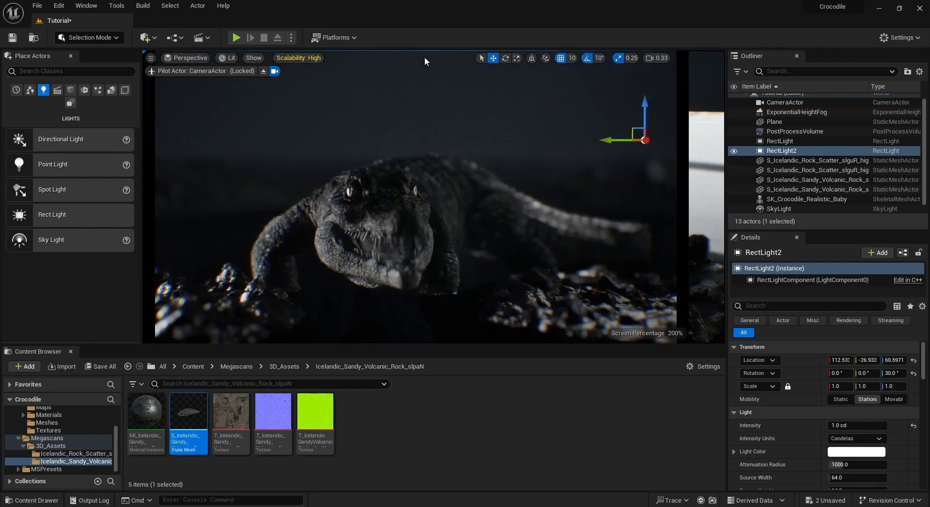
left_click(472, 94)
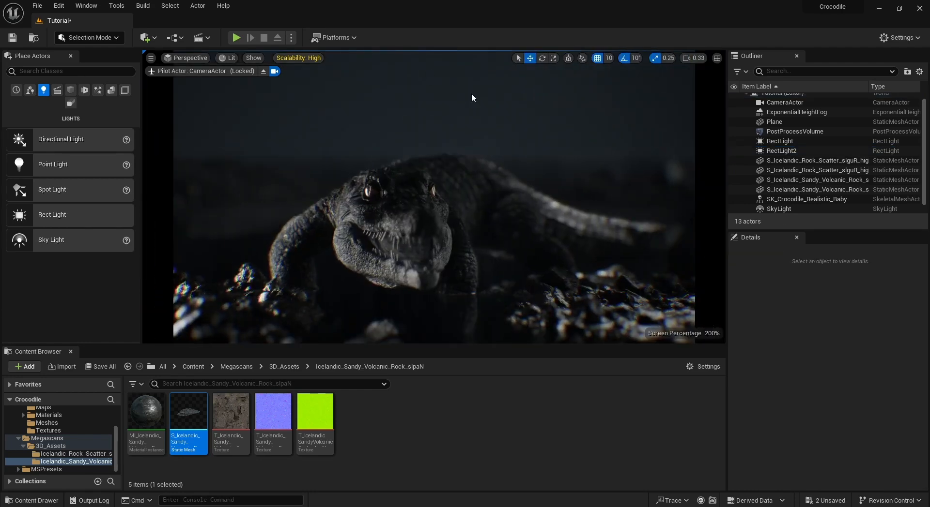
- Place a new rect light in the background at X -980, Y -330, Z 50 and rotate it about 7.2° about Z
left_click(716, 58)
right_click_drag(634, 160, 722, 123)
left_click_drag(58, 192, 532, 196)
key("ctrl+z")
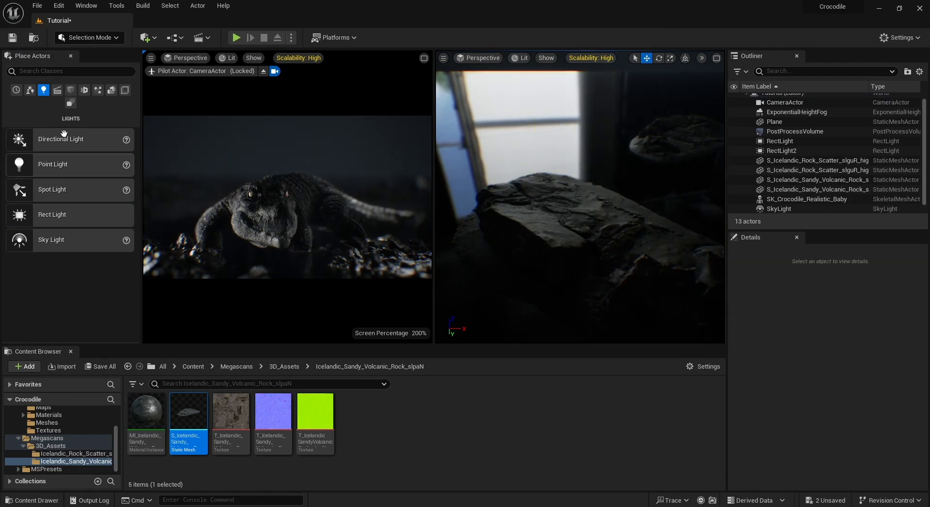
left_click_drag(90, 213, 474, 167)
left_click(424, 58)
key("e")
mouse_move(893, 374)
left_mouse_down()
mouse_move(920, 374)
mouse_move(893, 375)
left_mouse_up()
key("w")
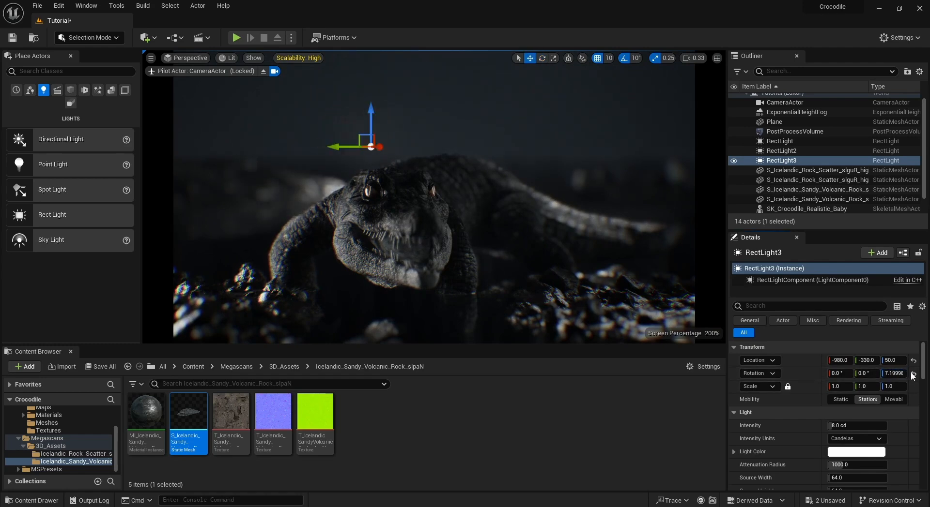
- Try a darkened blue light colour on the new background rect light and undo it
left_click(856, 452)
left_click(664, 312)
left_click_drag(665, 317, 659, 326)
mouse_move(770, 351)
left_mouse_down()
mouse_move(767, 320)
mouse_move(781, 353)
mouse_move(781, 345)
left_mouse_up()
left_click(516, 124)
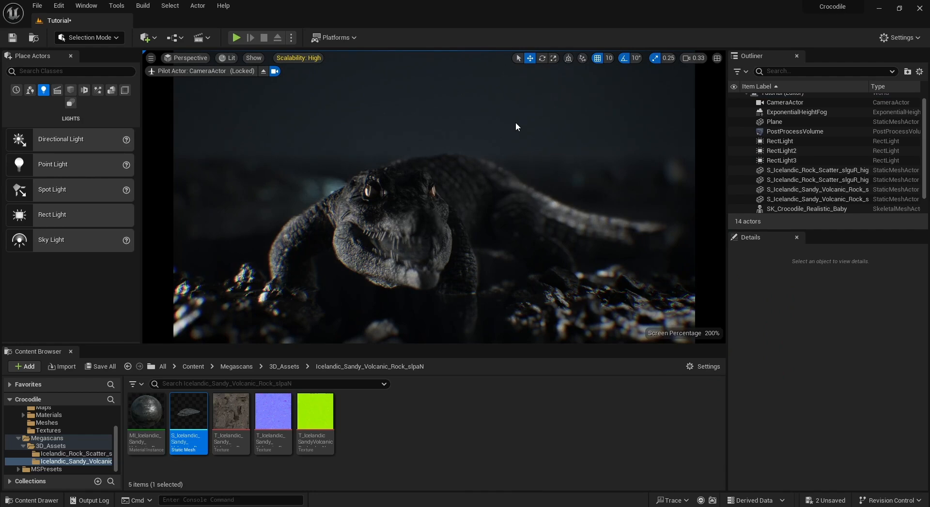
key("ctrl+z")
key("ctrl+z")
- Set the background rect light's colour to a muted blue, about sRGB 7394AB
left_click(850, 454)
left_click_drag(676, 326, 635, 301)
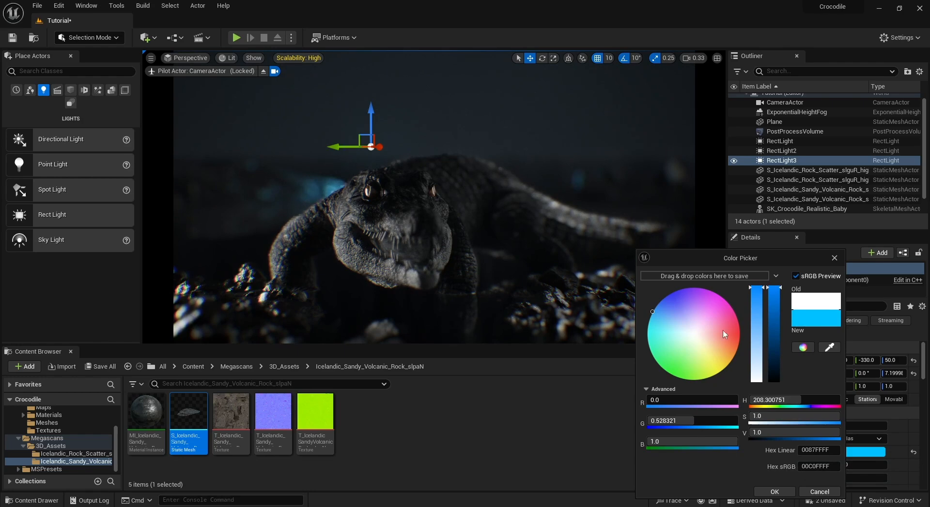
left_click(760, 352)
left_click_drag(761, 356, 760, 327)
left_click(775, 342)
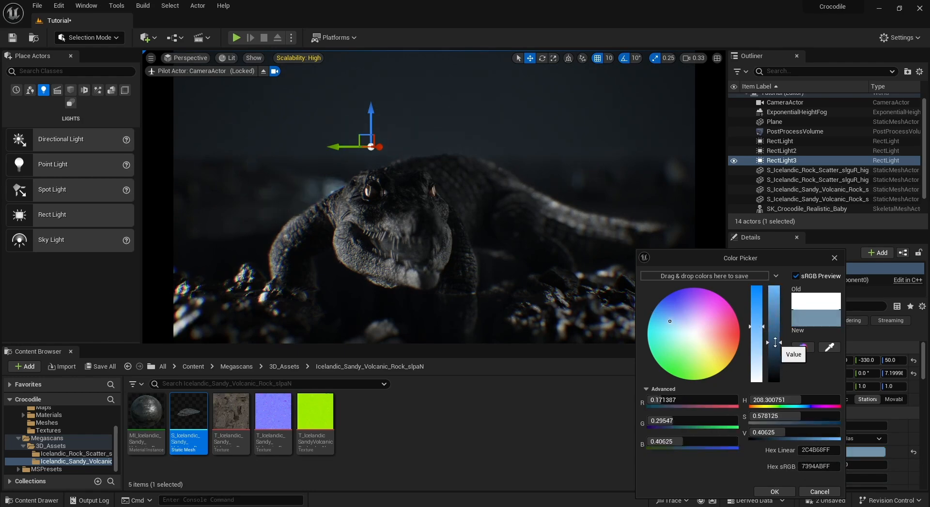
- Try a pale blue colour, about sRGB 9DB5BB, on the spot light above the crocodile and check it in the maximized camera viewport
left_click(717, 57)
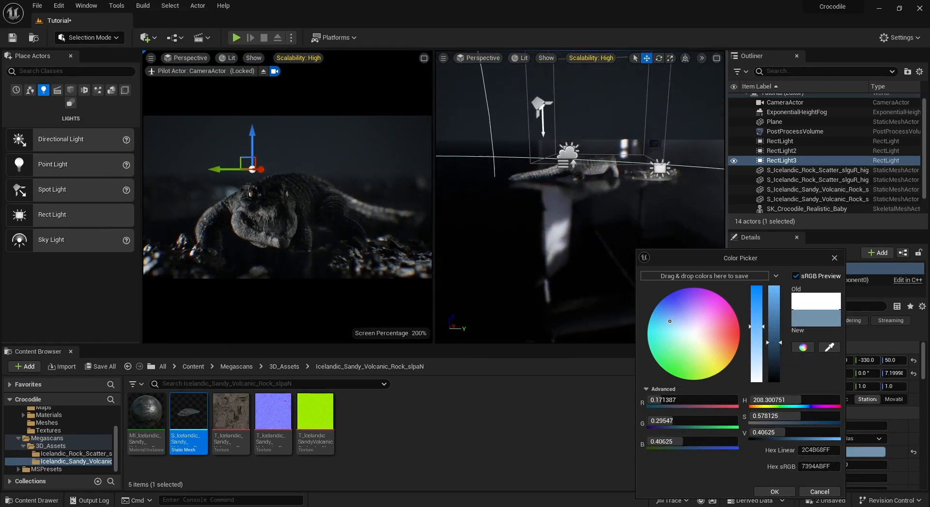
right_click_drag(572, 199, 576, 201)
left_click(506, 170)
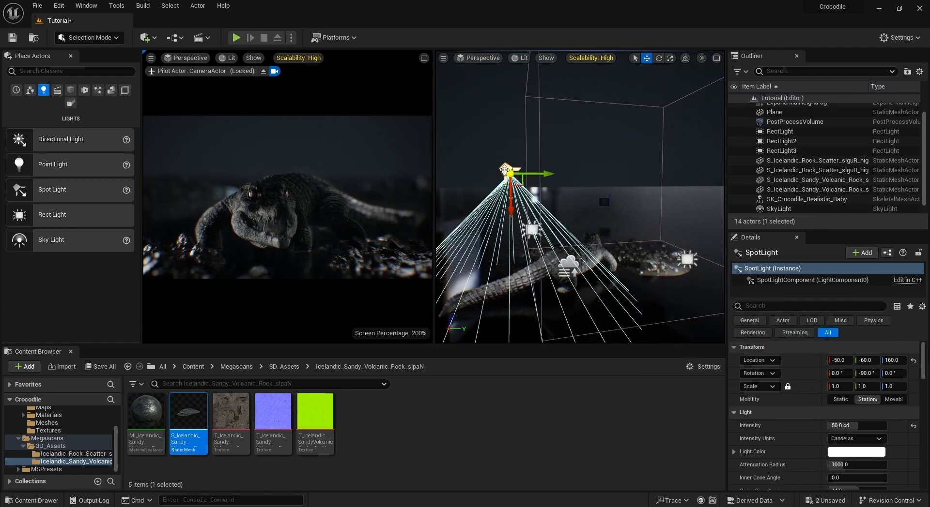
left_click(856, 452)
left_click_drag(678, 339, 668, 310)
mouse_move(653, 329)
left_mouse_down()
mouse_move(633, 317)
mouse_move(659, 325)
left_mouse_up()
left_click(762, 351)
left_click(777, 334)
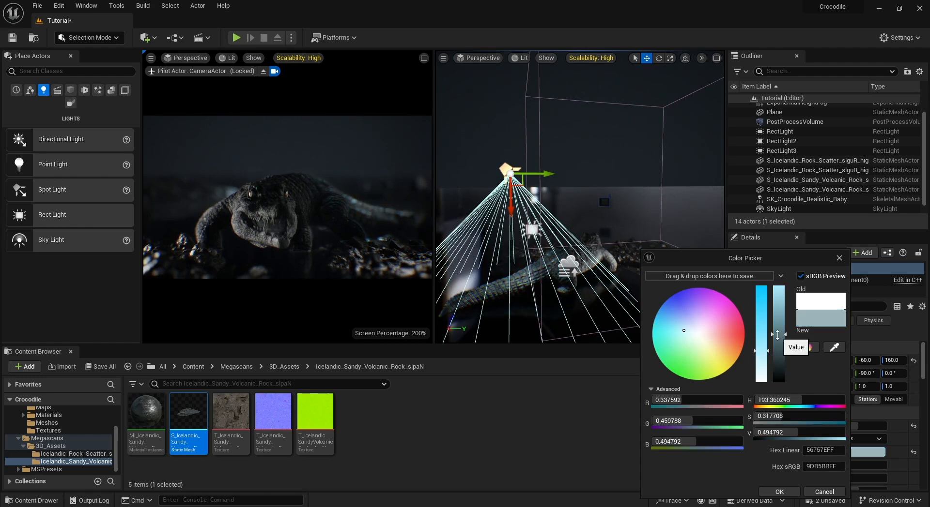
left_click(780, 492)
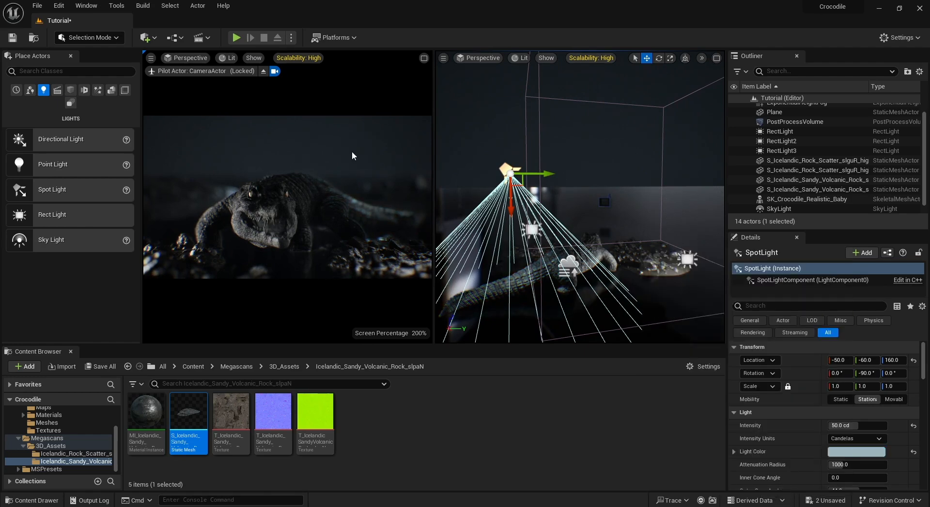
key("Escape")
left_click(424, 58)
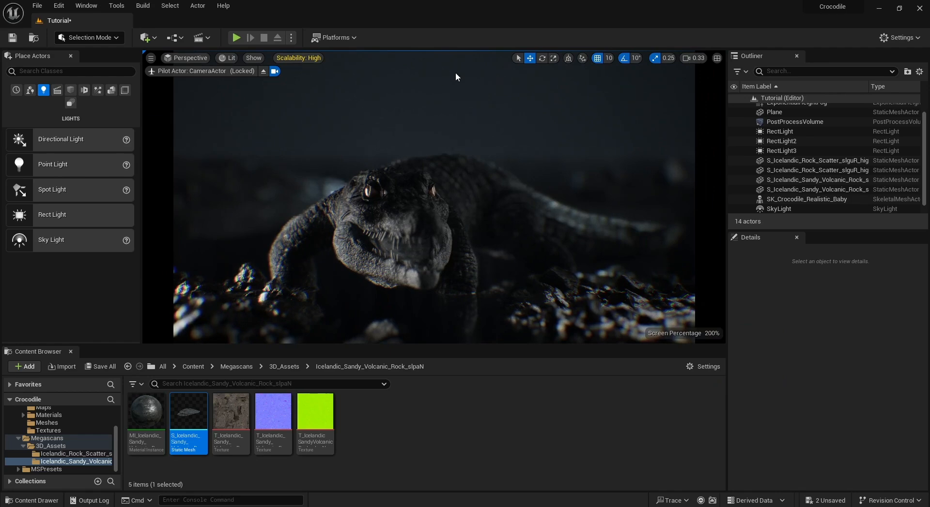
- Set the spot light's colour back to white and turn off realtime rendering in the camera viewport
scroll(794, 150, "down", 1)
left_click(792, 209)
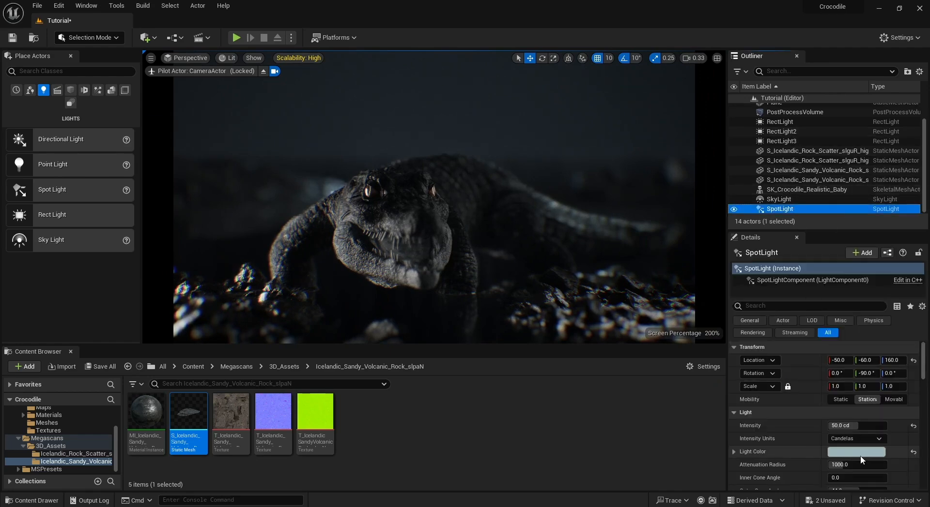
left_click(860, 454)
left_click(791, 310)
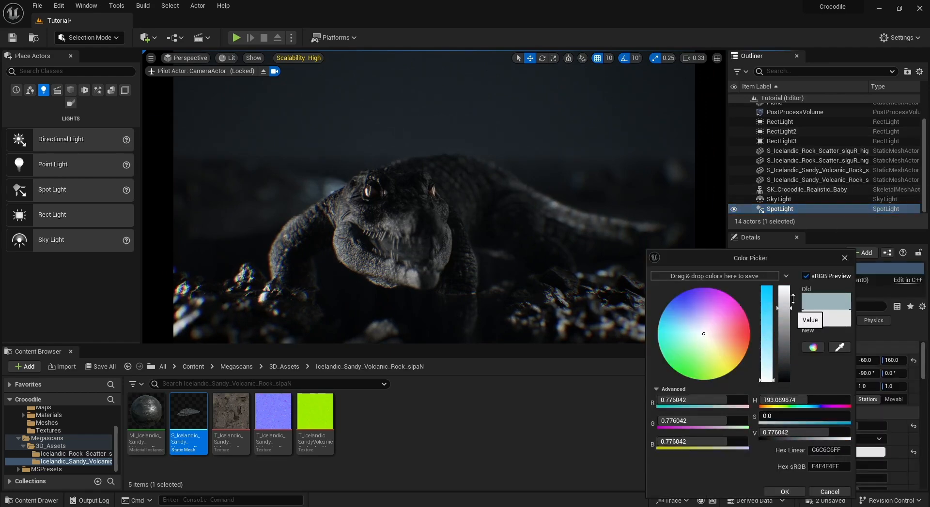
left_click(784, 492)
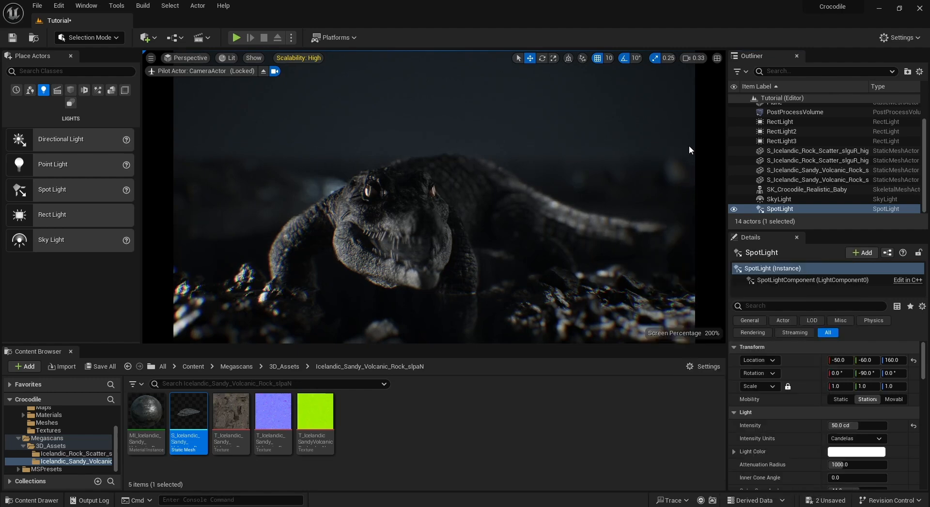
left_click(151, 58)
left_click(184, 83)
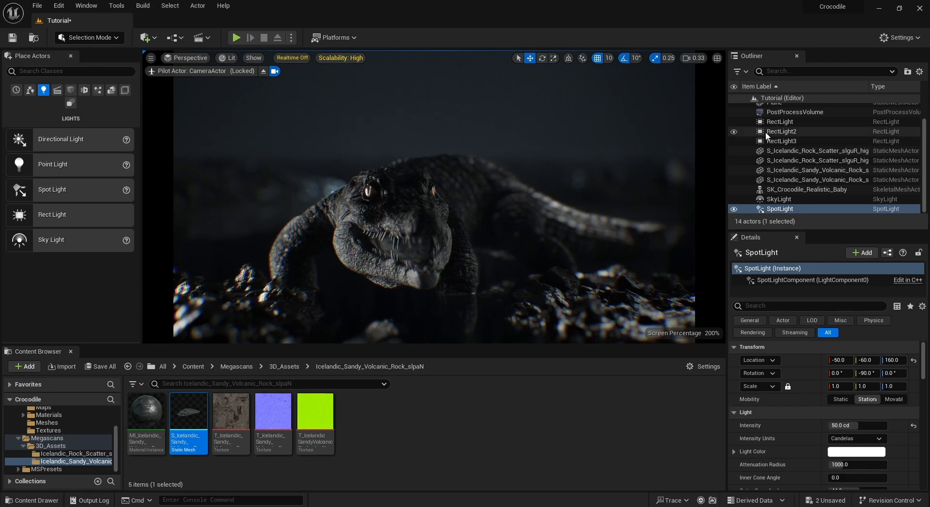
- Test Film Slope values of 0.88 and 0.55 on the PostProcessVolume and set the slope to 0.5
scroll(784, 138, "up", 2)
left_click(788, 136)
scroll(791, 438, "down", 10)
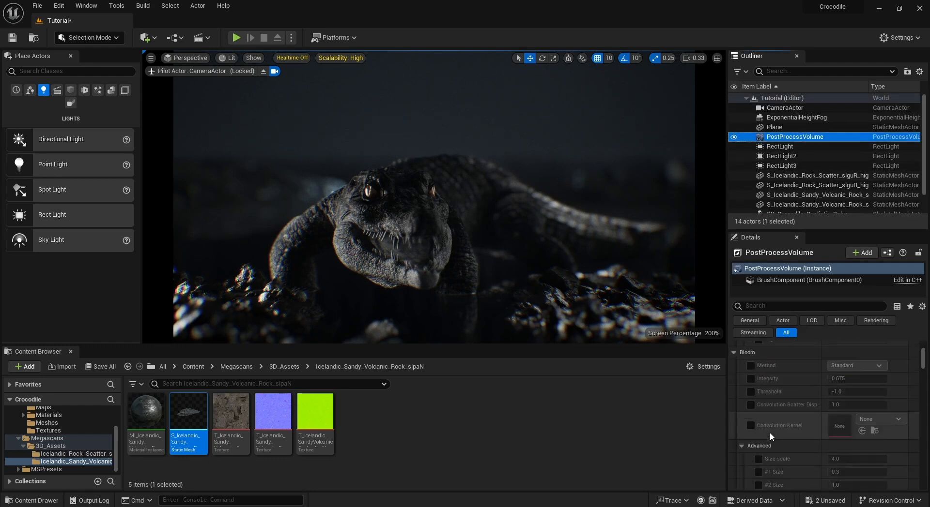
scroll(818, 416, "down", 10)
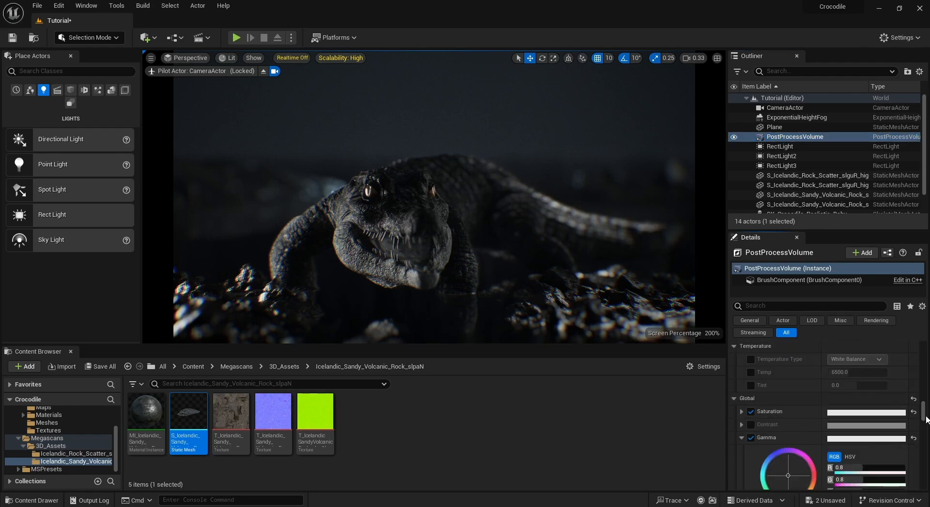
scroll(811, 404, "down", 3)
scroll(792, 405, "down", 15)
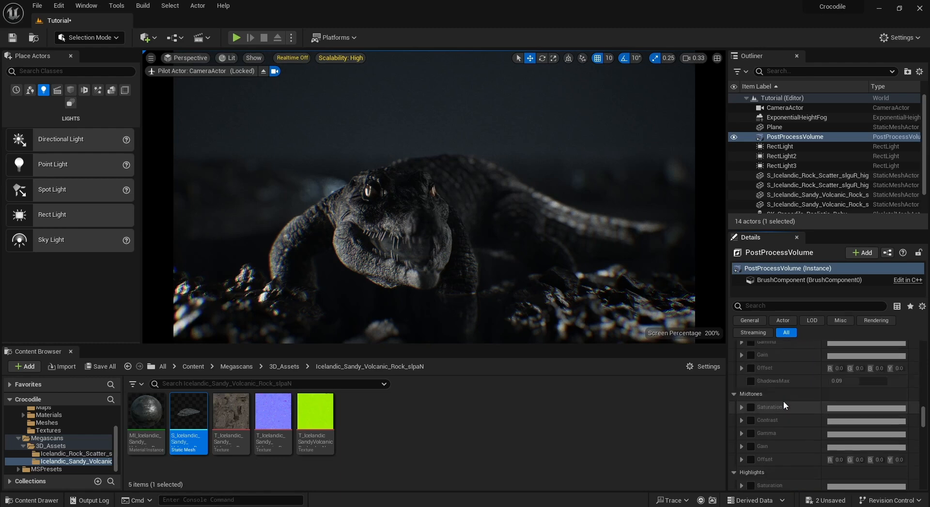
left_click(853, 382)
type(".88")
key("Return")
type(".5")
key("Return")
type(".55")
key("Return")
type(".5")
key("Return")
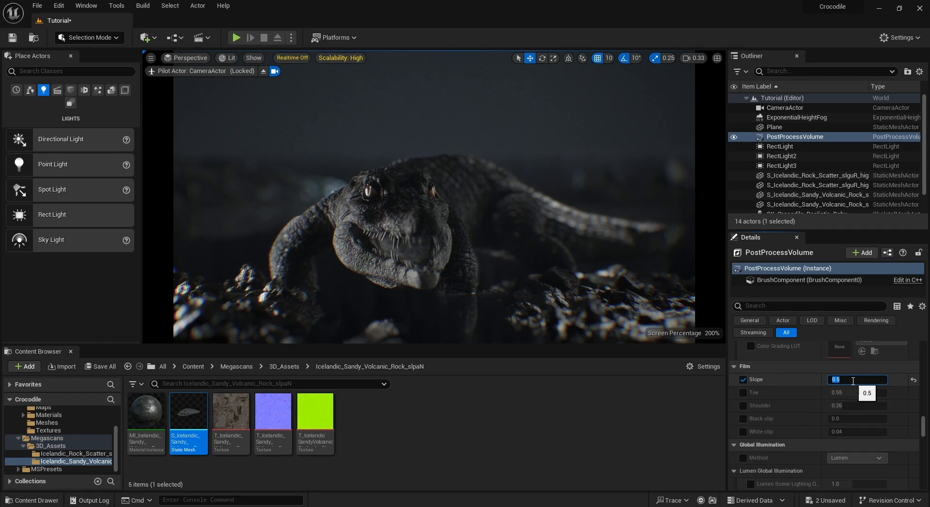
- Try a Film Slope of 0.45 and set it to 0.48
type(".")
type("45")
key("Return")
type(".48")
key("Return")
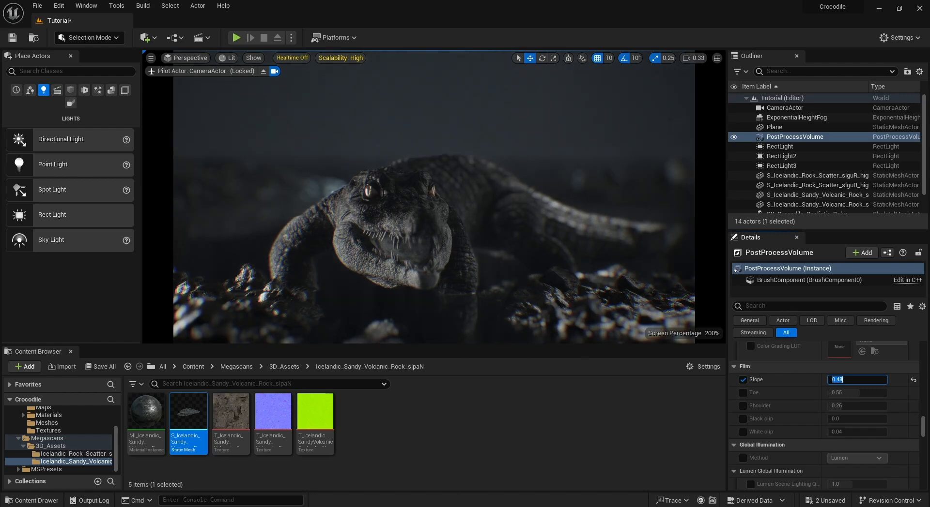
- Try Depth of Field sensor widths of 150 and 100 mm and set the Sensor Width to 120 mm
scroll(817, 433, "down", 8)
scroll(817, 430, "down", 5)
scroll(817, 433, "down", 8)
left_click_drag(923, 461, 924, 411)
scroll(819, 417, "down", 3)
left_click(857, 413)
type("150")
key("Return")
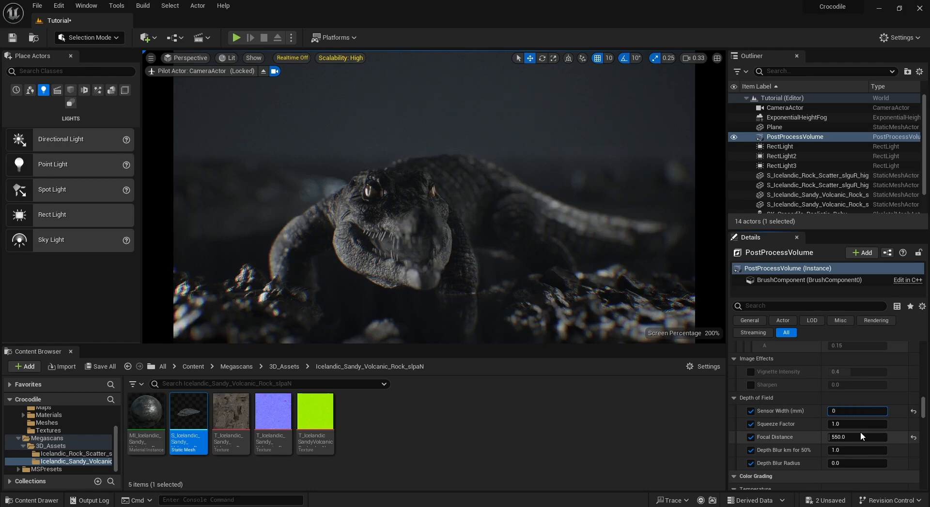
type("0")
key("Return")
key("Return")
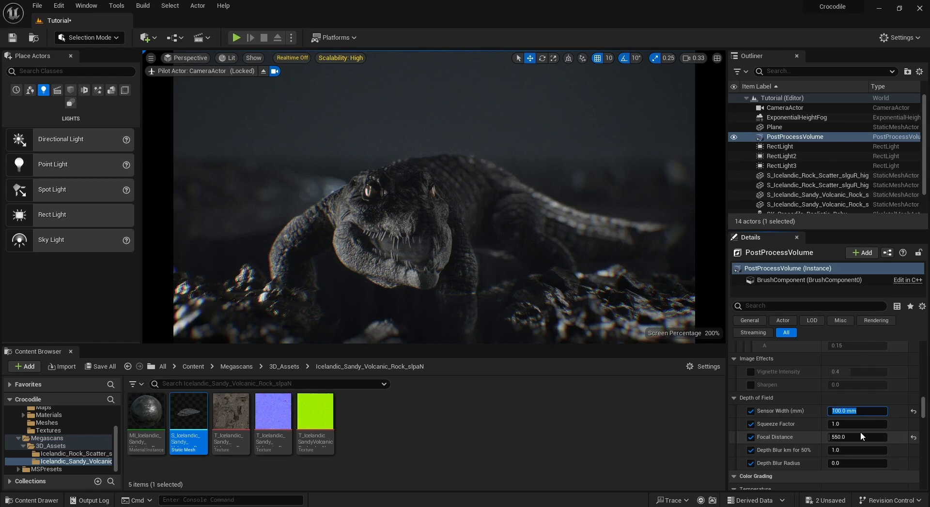
key("Return")
type("120")
key("Return")
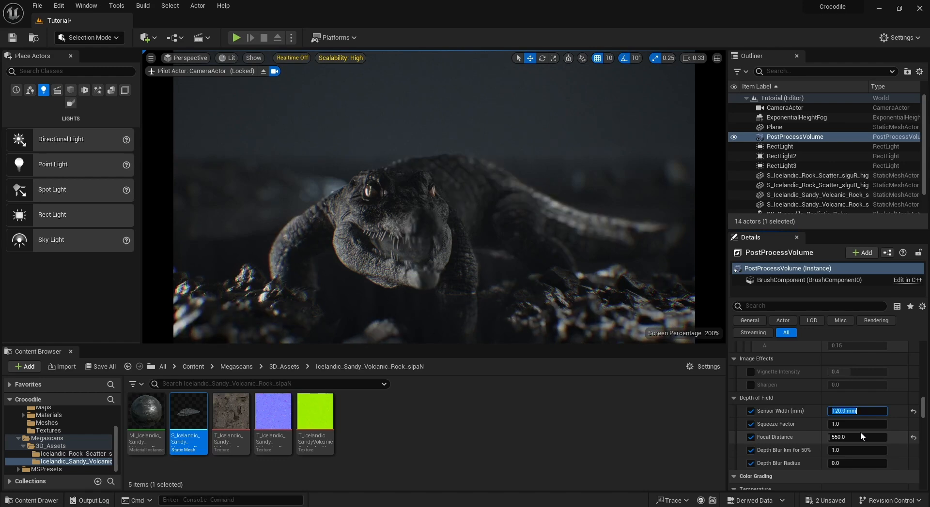
- Set Depth Blur km for 50% to 5, try a Depth Blur Radius of 2 and return it to 0
left_click(852, 451)
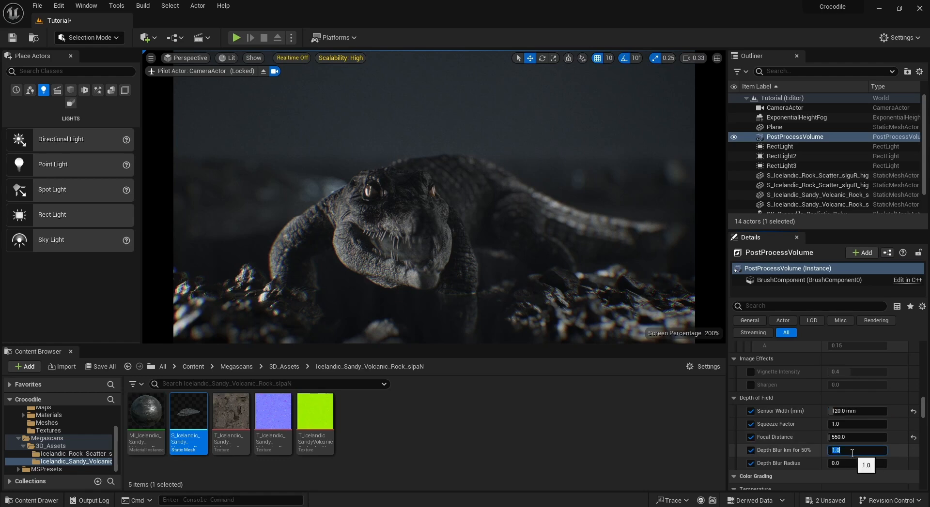
type("5")
key("Return")
left_click(845, 464)
type("2")
key("Return")
type("0")
key("Return")
left_click(556, 244)
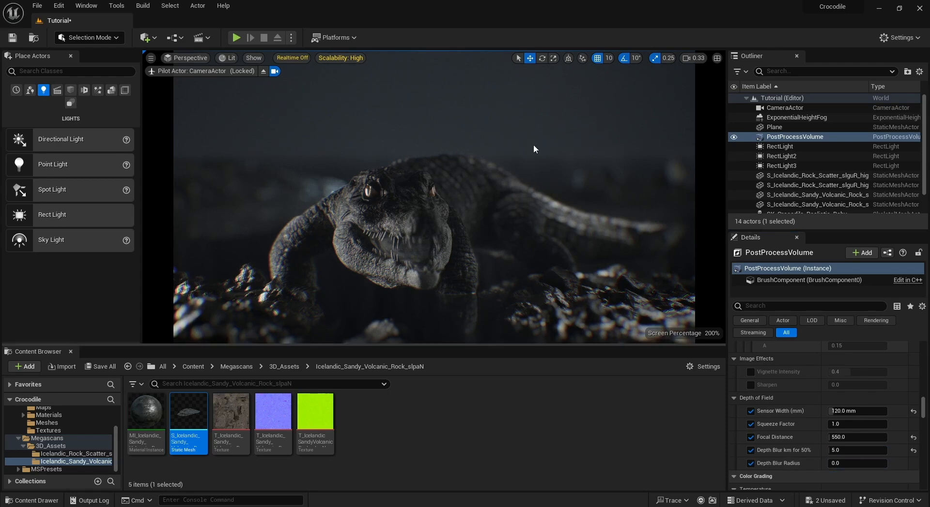
left_click(531, 123)
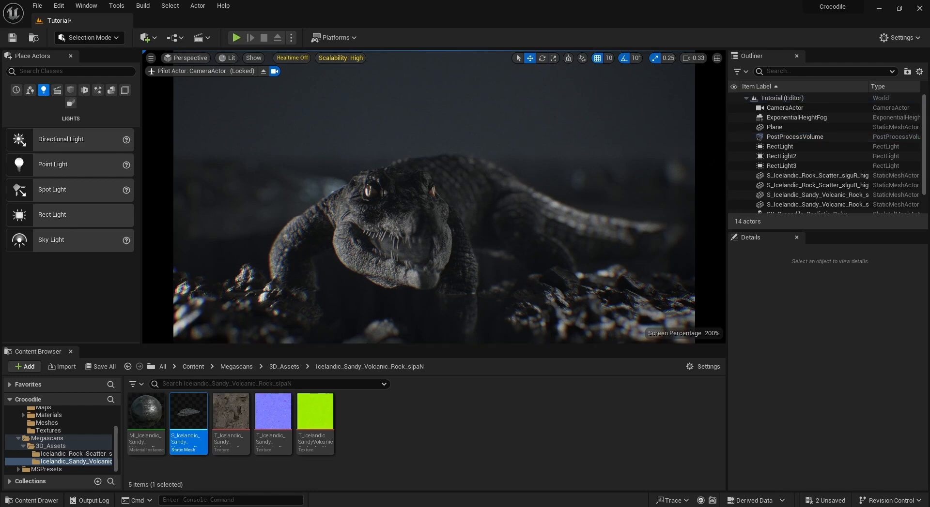
- Select the PostProcessVolume again to continue editing its properties
left_click(794, 136)
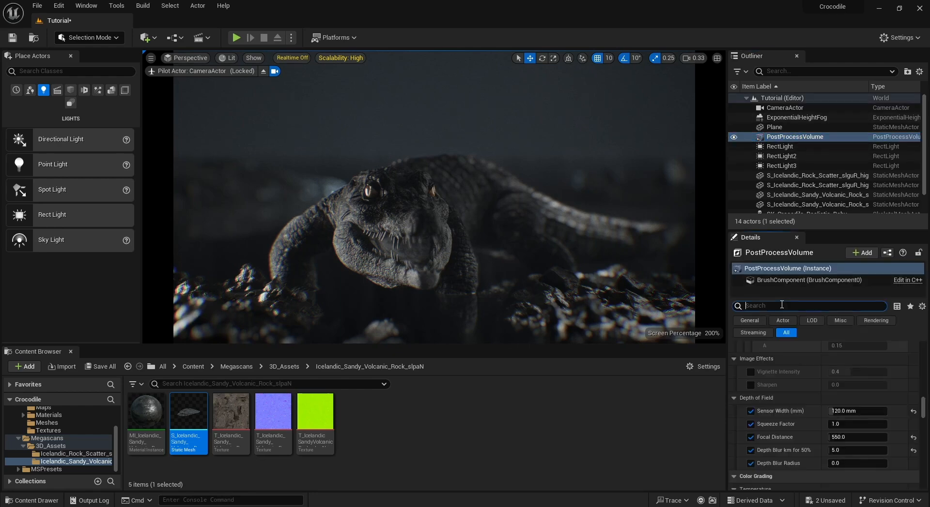